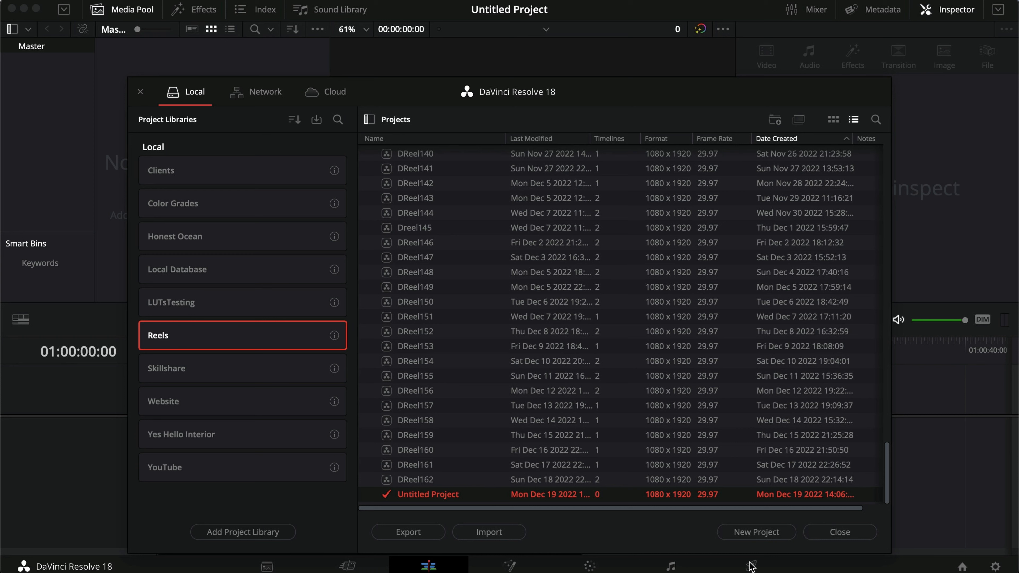
Create a new project named DReel163 in the Reels project library
left_click(751, 533)
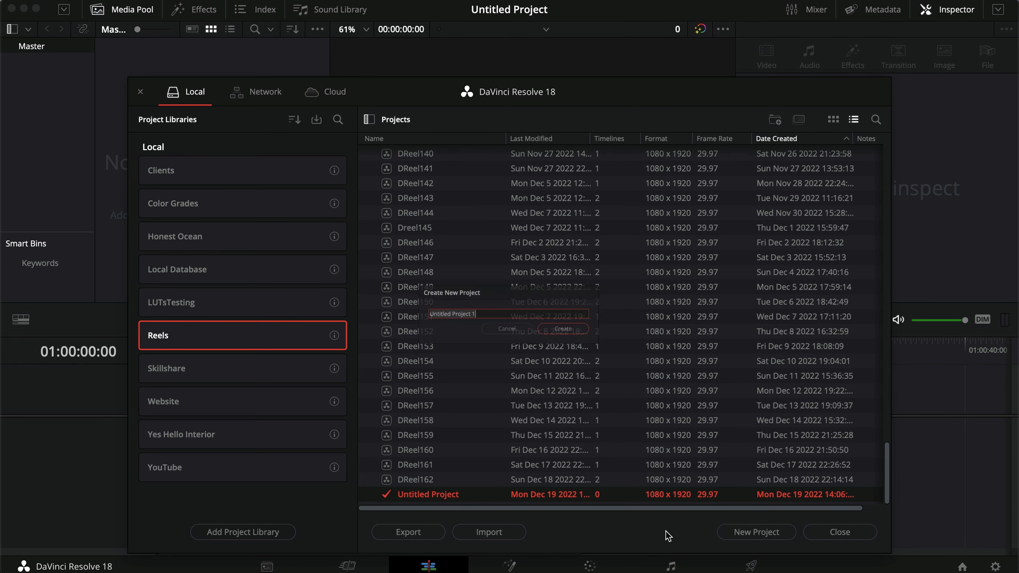
type("DReel163")
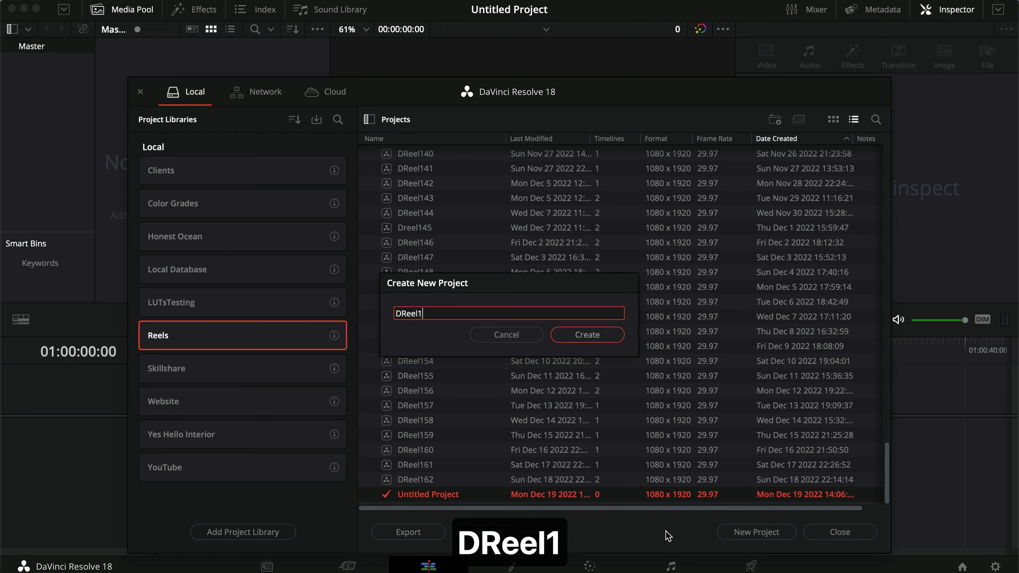
left_click(583, 334)
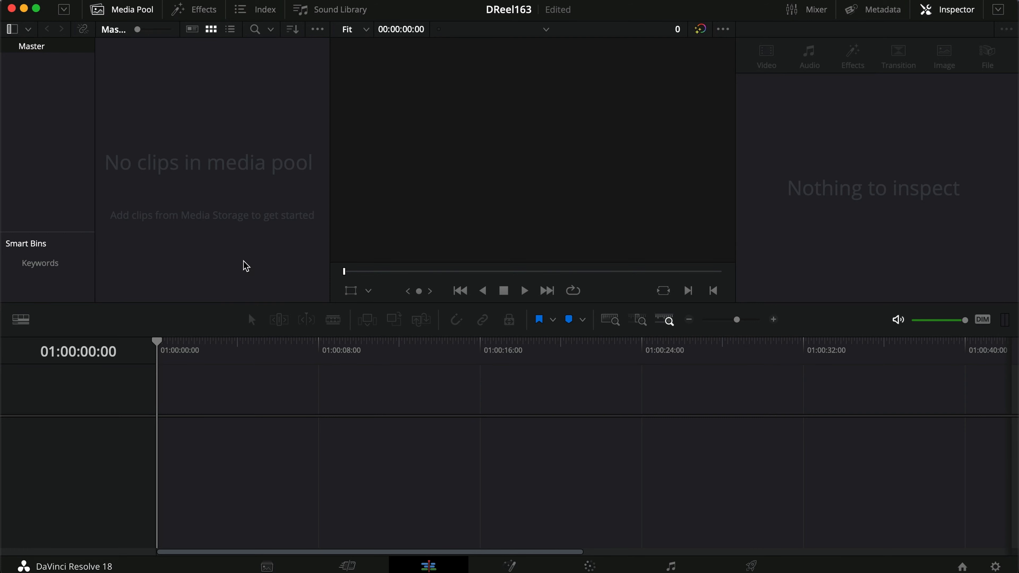
Import RPReplay_Final1671455543.MP4 from the Downloads folder into the media pool
left_click(268, 564)
left_click(361, 211)
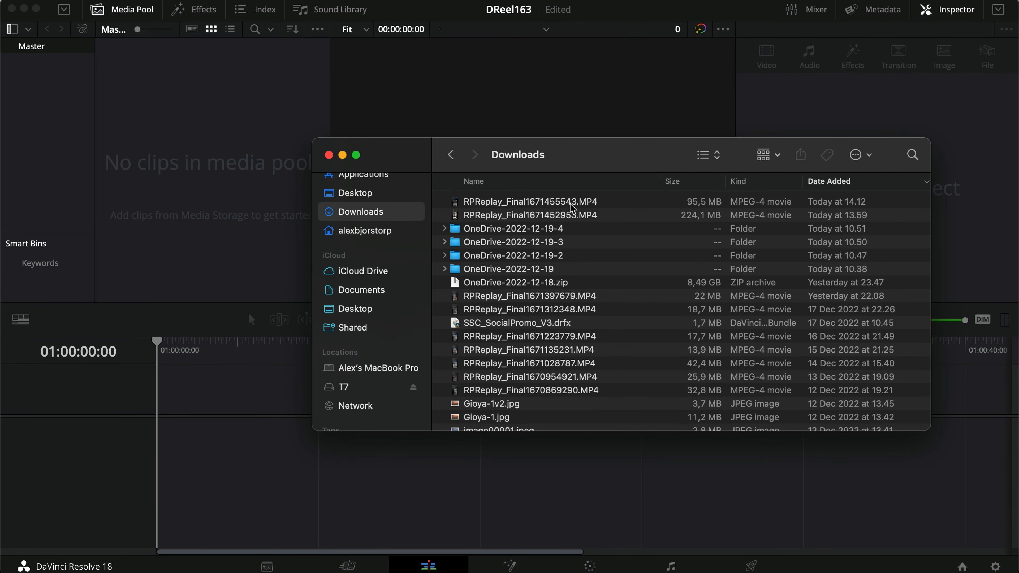
left_click(624, 200)
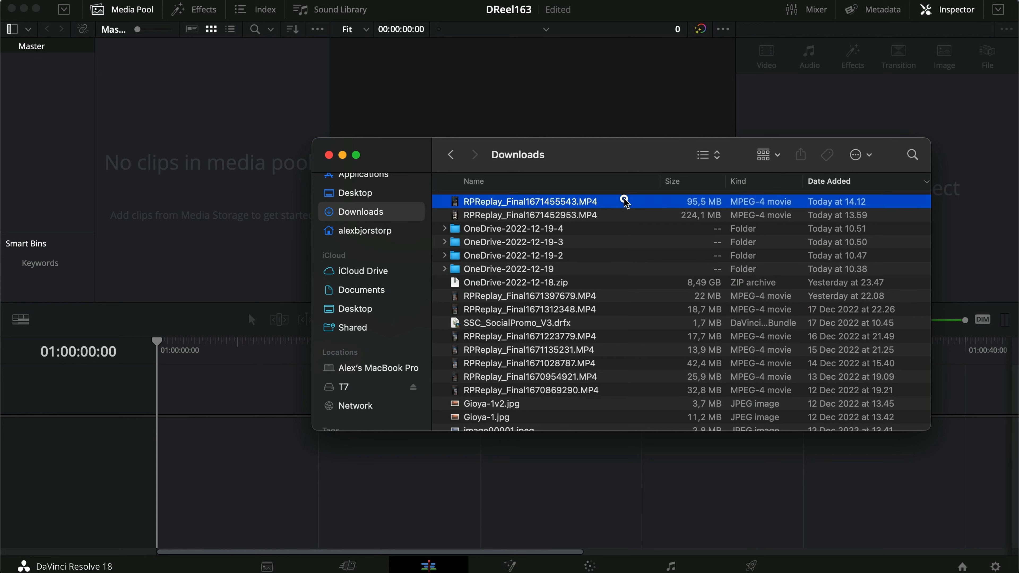
left_click_drag(549, 209, 194, 191)
left_click(162, 162)
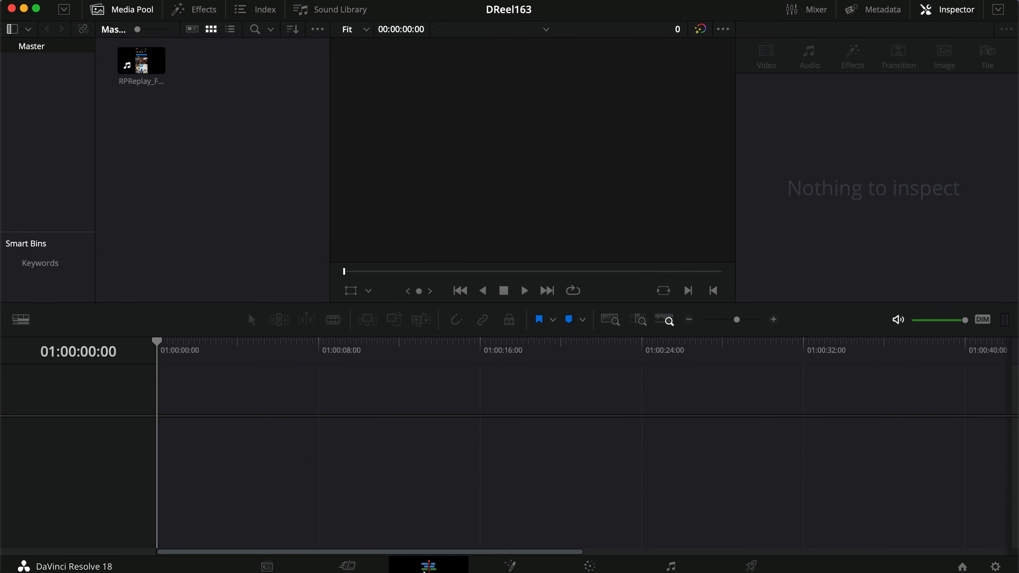
Display the RPReplay clip's audio waveform in the source viewer and mark an in point just before the sound starts, at about 30 seconds
left_click(141, 70)
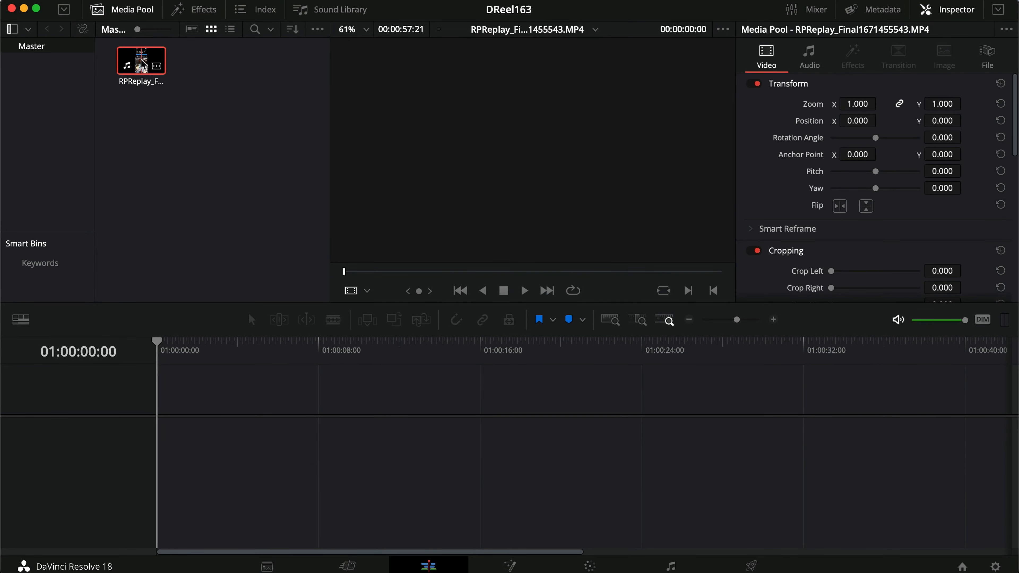
left_click(367, 290)
left_click(370, 349)
left_click_drag(537, 271, 543, 272)
key("Right")
key("Right")
key("Right")
key("Right")
key("Right")
key("Right")
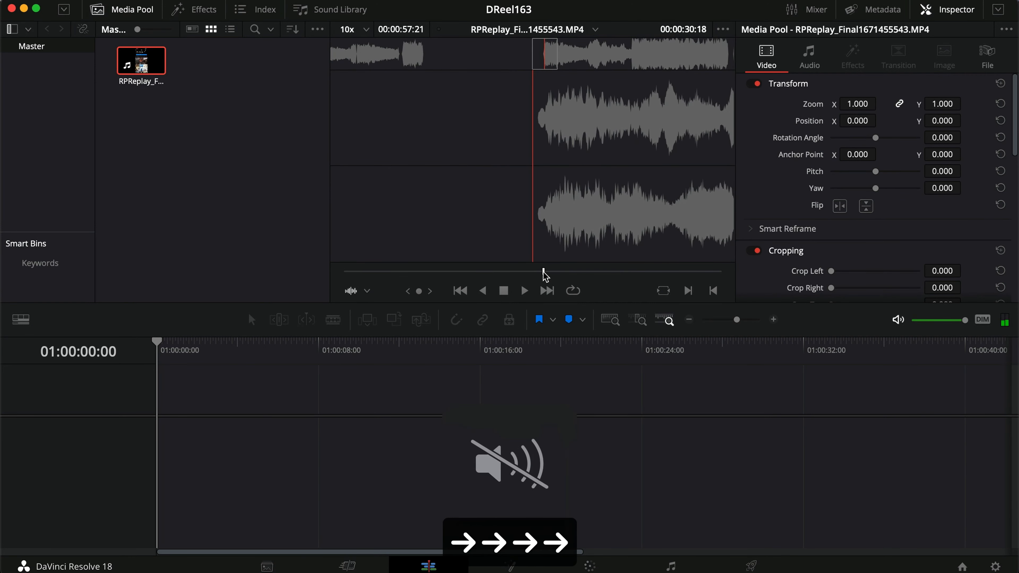
key("i")
Mark the RPReplay clip's out point at 00:00:38:39, place its audio at the timeline start, and fit the timeline to the view
left_click_drag(544, 276, 600, 274)
key("o")
mouse_move(554, 249)
left_click_drag(554, 248, 179, 478)
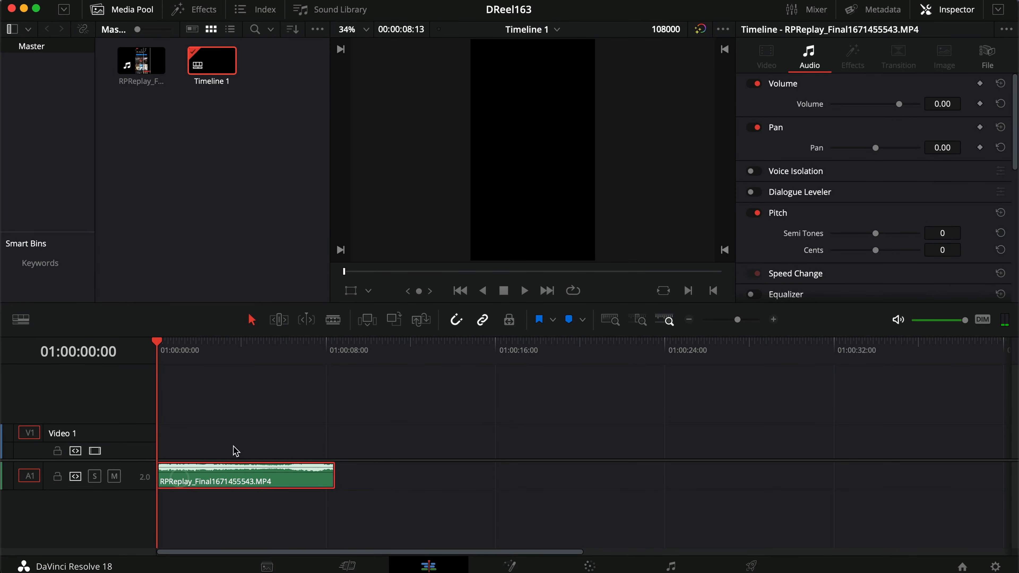
key("shift+z")
left_click(314, 432)
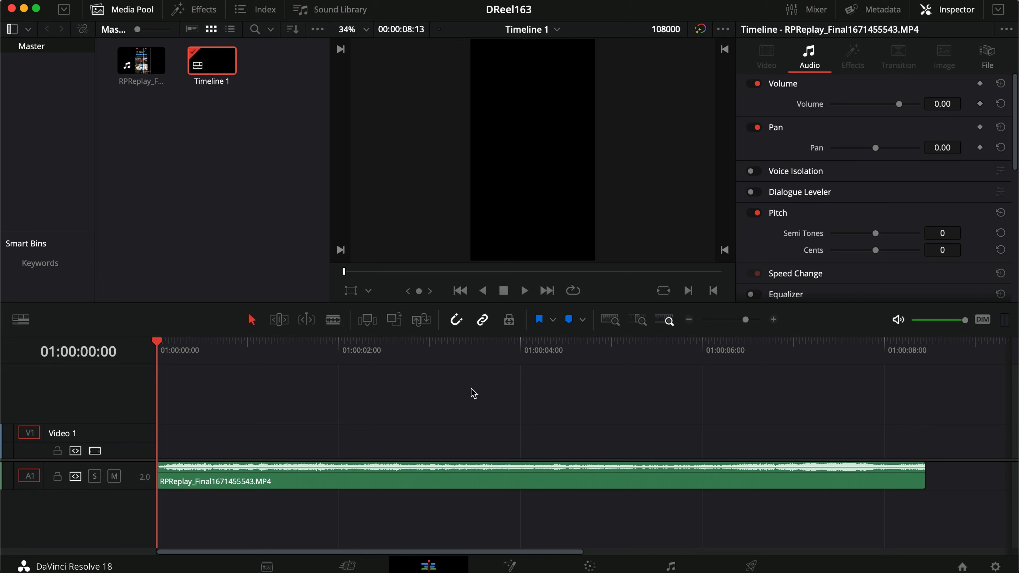
Import Out of Flux - MAXIMUM.wav from the Downloads folder into the media pool
left_click(286, 572)
key("super+Tab")
left_click(498, 201)
left_click_drag(498, 201, 227, 196)
left_click(227, 194)
Replace the RPReplay audio on the timeline with Out of Flux - MAXIMUM.wav, placed at the start
left_click(267, 482)
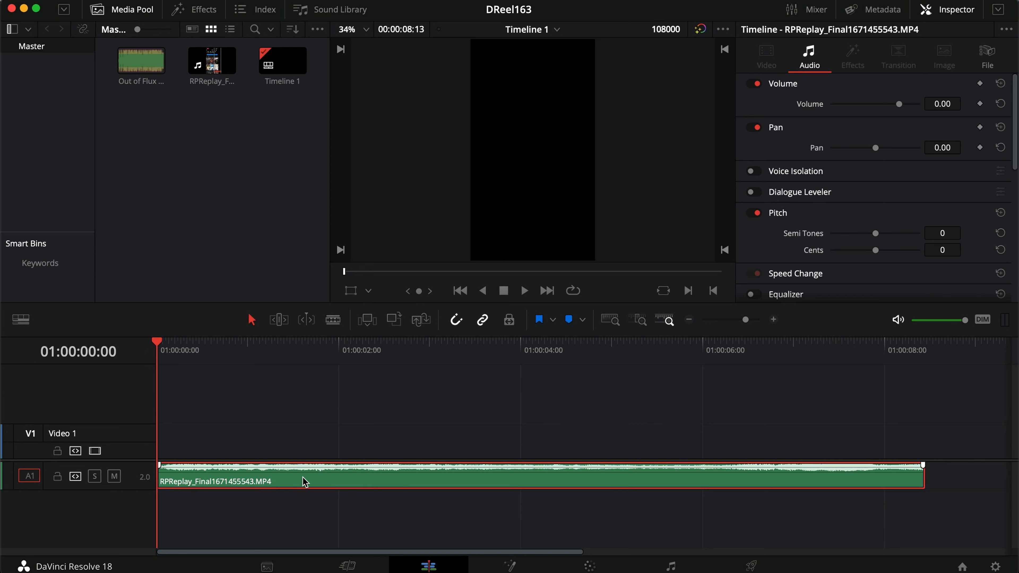
key("BackSpace")
left_click_drag(141, 60, 155, 481)
Trim the start of the Out of Flux music clip up to 01:00:00:19, closing the gap
left_click_drag(237, 363, 214, 359)
key("XF86AudioRaiseVolume")
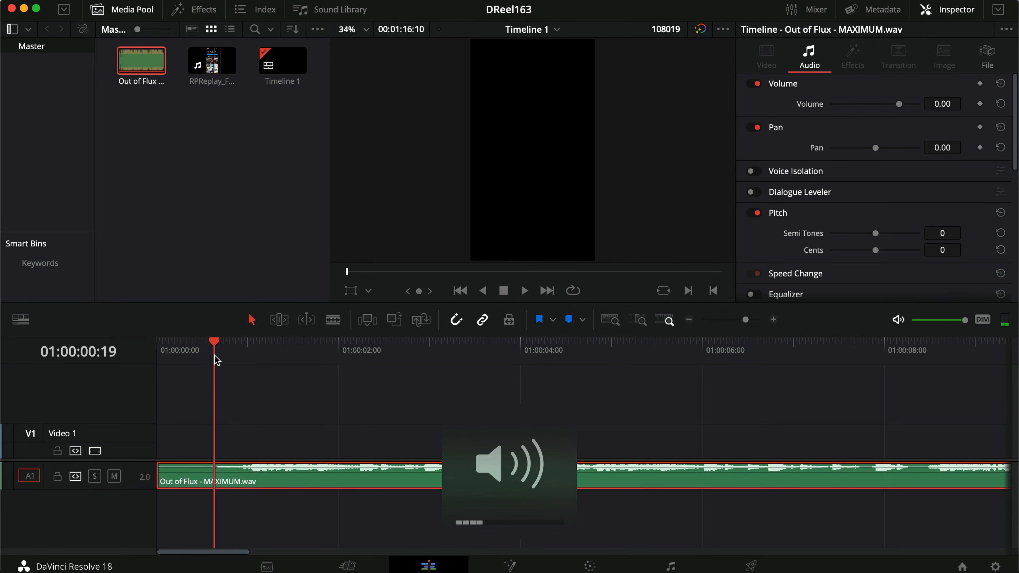
left_click(217, 356)
key("q")
Play the music through and trim its end at 01:00:07:24
key("space")
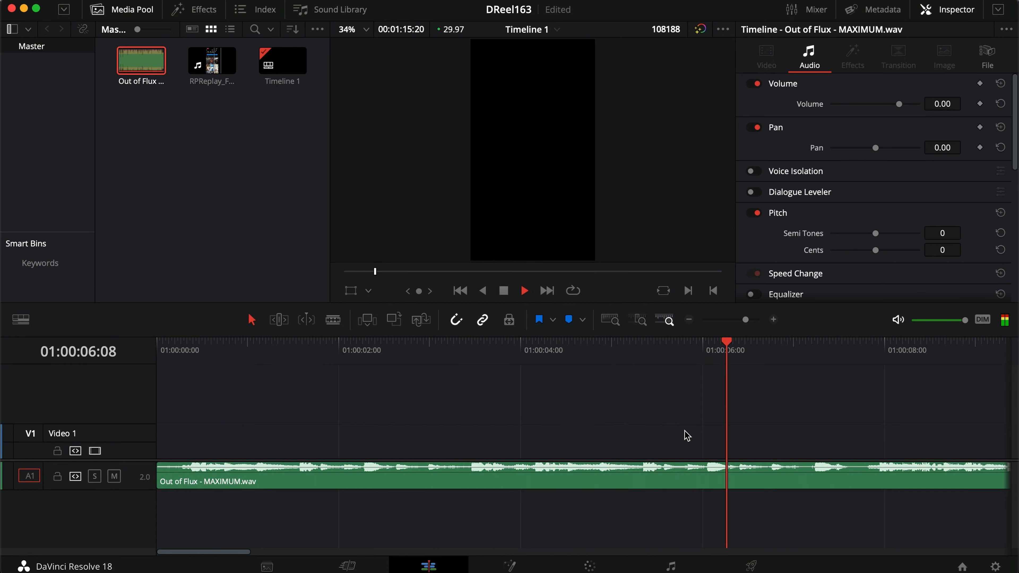
key("space")
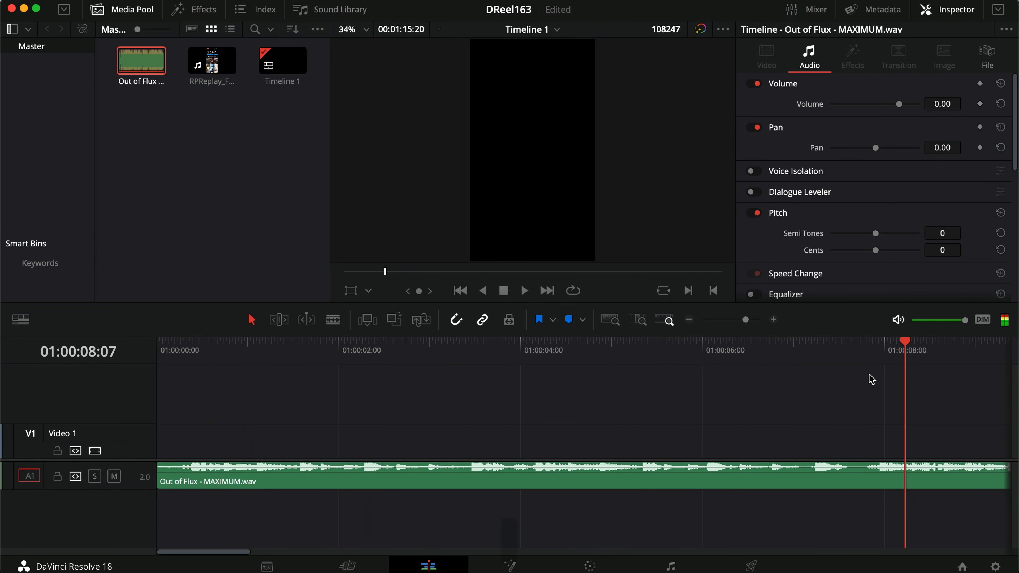
left_click(867, 372)
left_click(866, 359)
key("w")
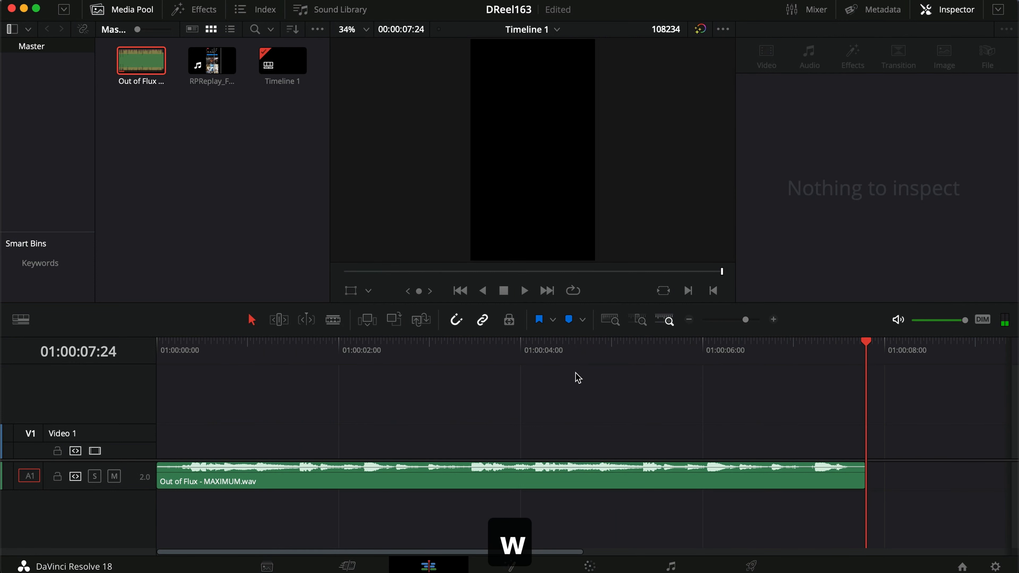
Add a marker on the music beat at 01:00:04:05 and lower the divider between the video and audio tracks
left_click(430, 353)
key("space")
left_click_drag(540, 353, 535, 355)
key("m")
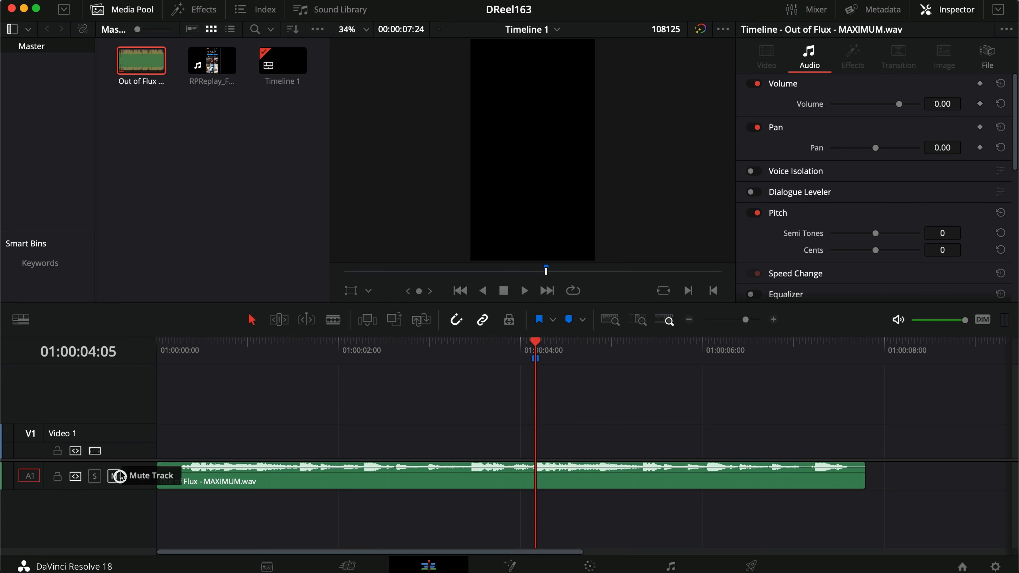
left_click_drag(122, 458, 122, 492)
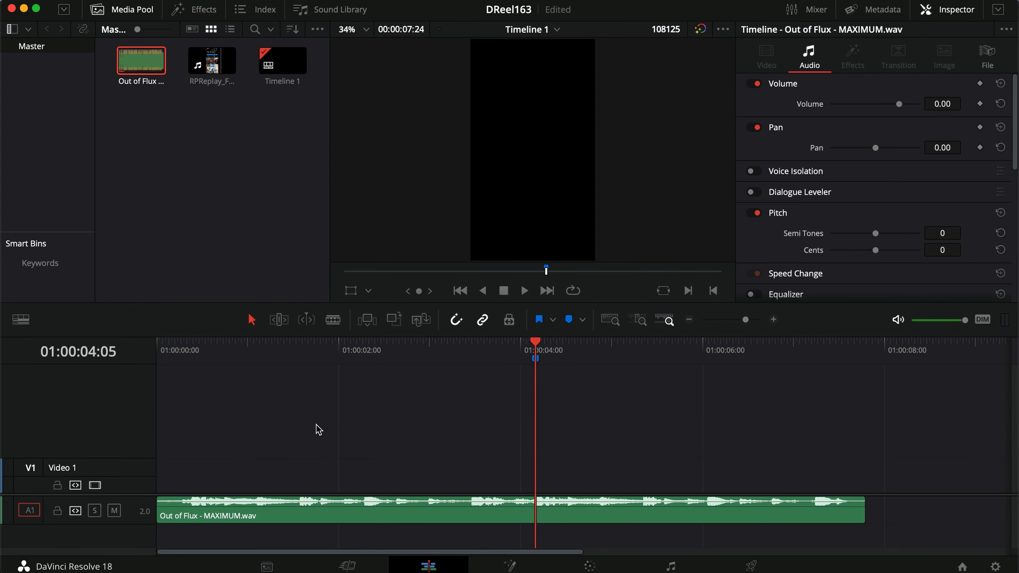
Compare the RPReplay clip's picture and audio waveform displays in the source viewer, then return to the timeline
left_click(205, 66)
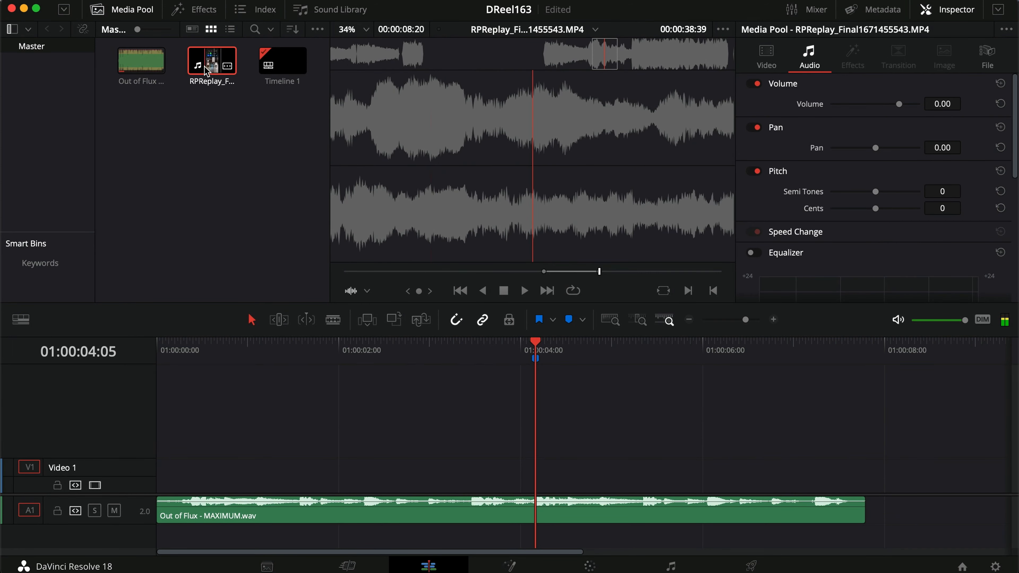
left_click(367, 291)
left_click(374, 306)
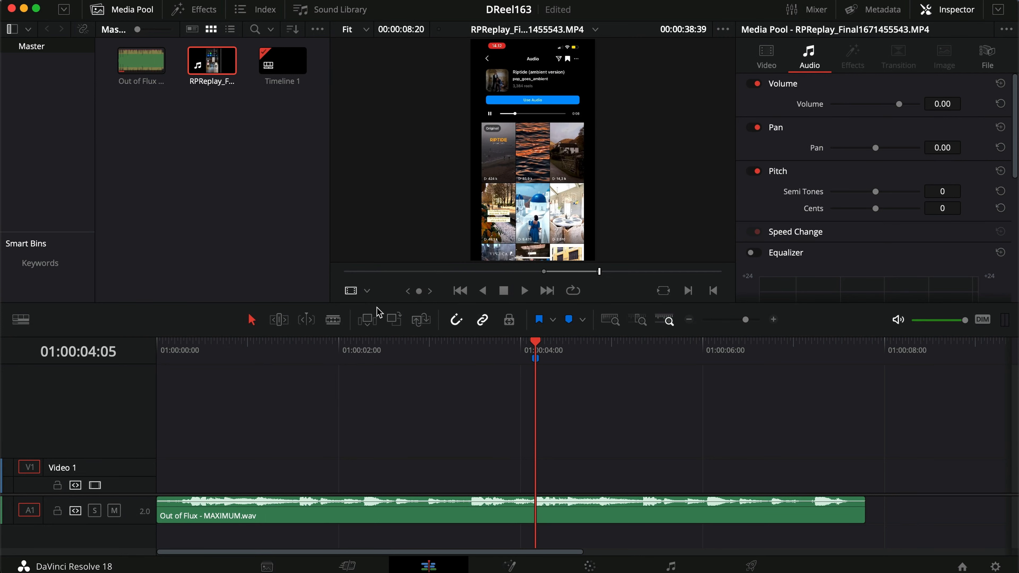
left_click(361, 292)
left_click(369, 346)
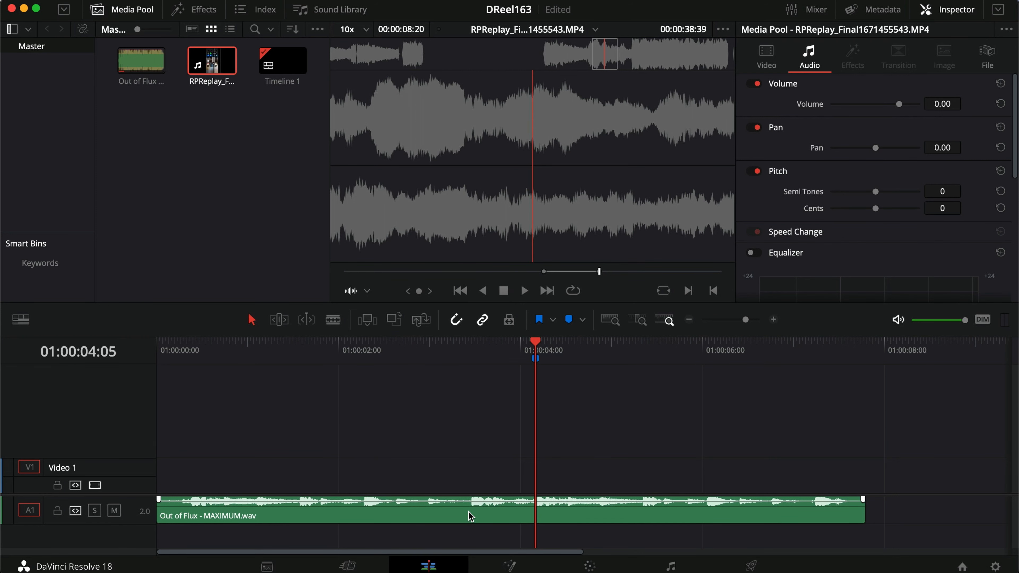
left_click(460, 471)
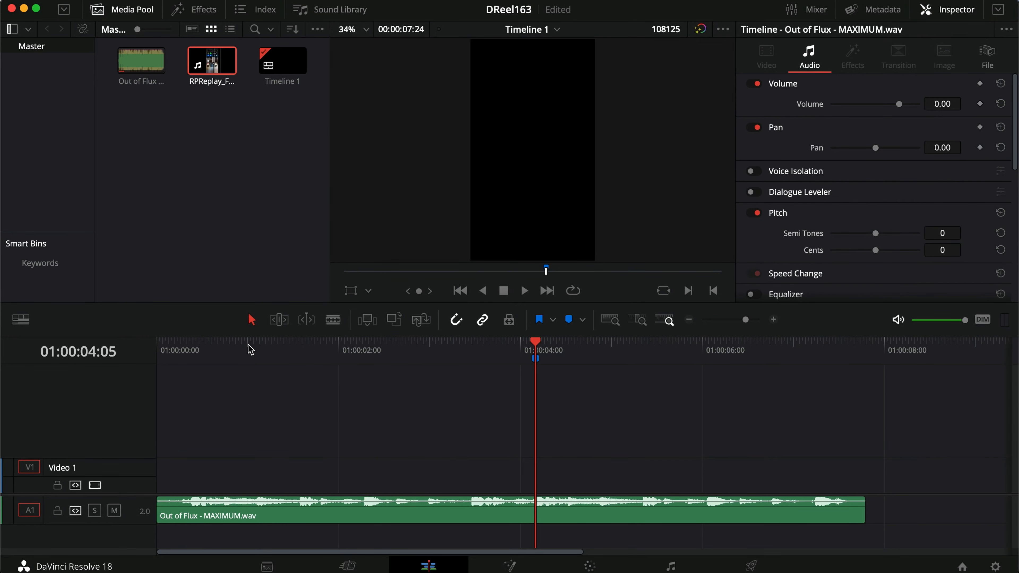
Preview the footage in the 20221218 folder on the T7 drive and import R6__1208.MP4 into the media pool
key("super+Tab")
left_click(366, 389)
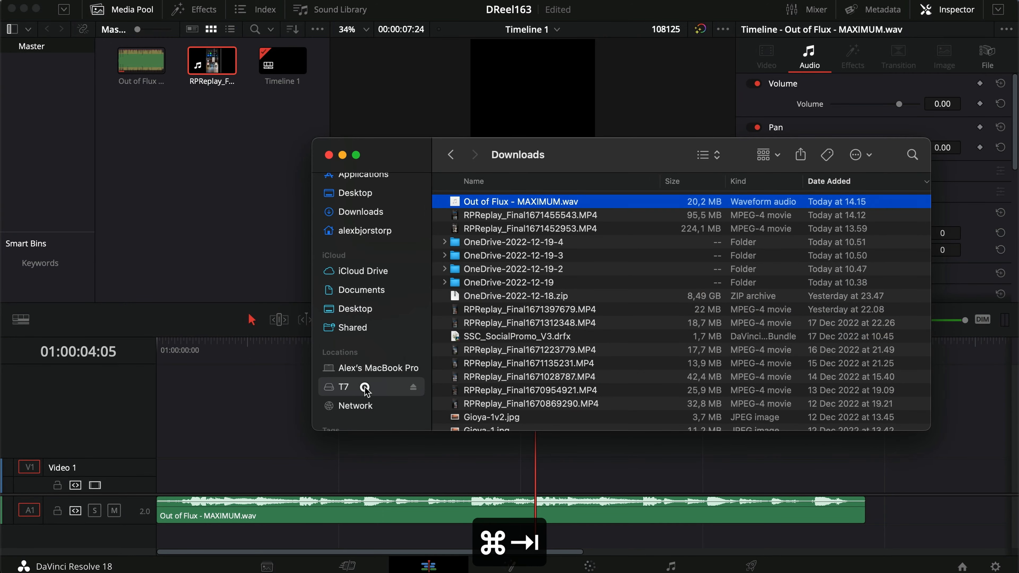
double_click(476, 214)
left_click(491, 228)
double_click(491, 229)
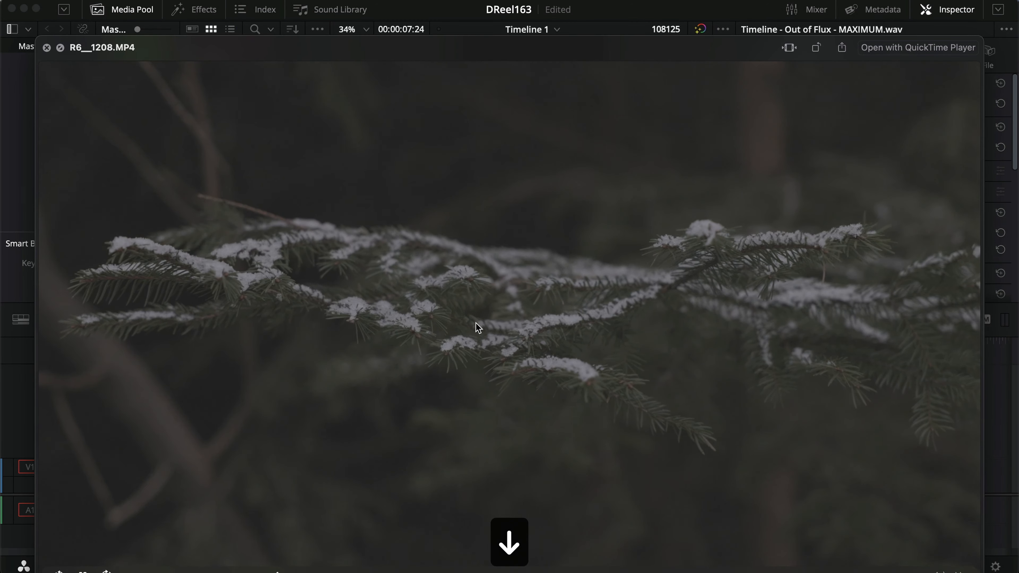
key("space")
left_click_drag(518, 424, 216, 225)
Browse further down the 20221218 footage and import R6__1215.MP4 into the media pool
key("Down")
key("Down")
key("Down")
key("Down")
key("Down")
key("Down")
key("Down")
key("Down")
key("Up")
Preview the remaining clips in the 20221218 folder and import R6__1223.MP4 into the media pool
key("Down")
key("Down")
key("Down")
key("Down")
key("Down")
key("Down")
key("Down")
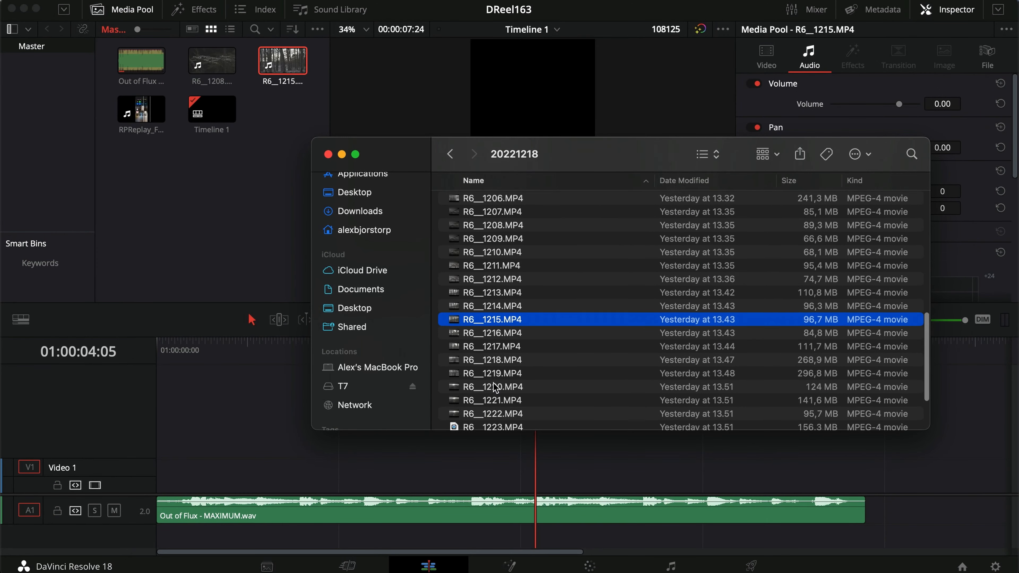
key("space")
key("Down")
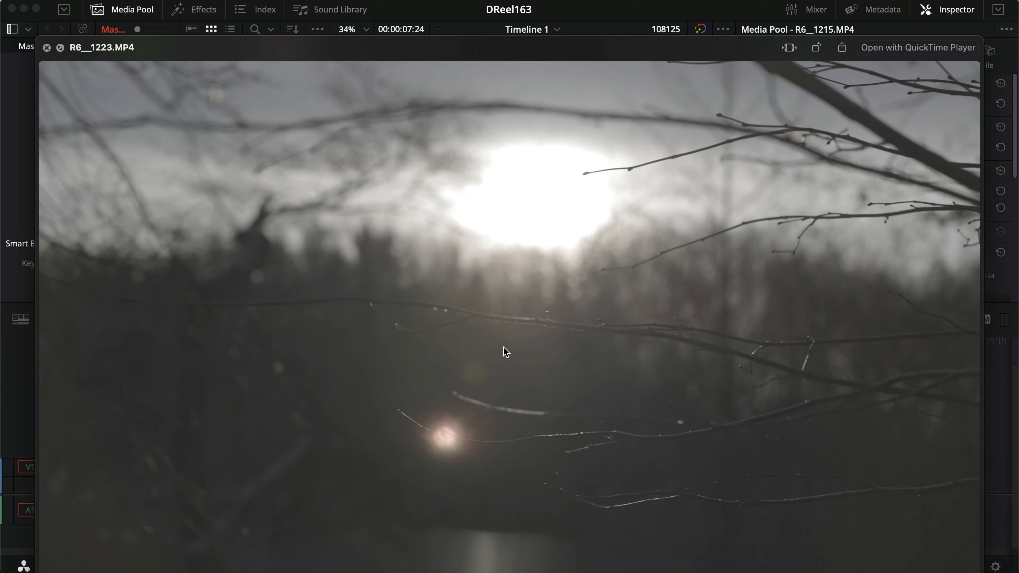
key("space")
left_click_drag(539, 422, 200, 215)
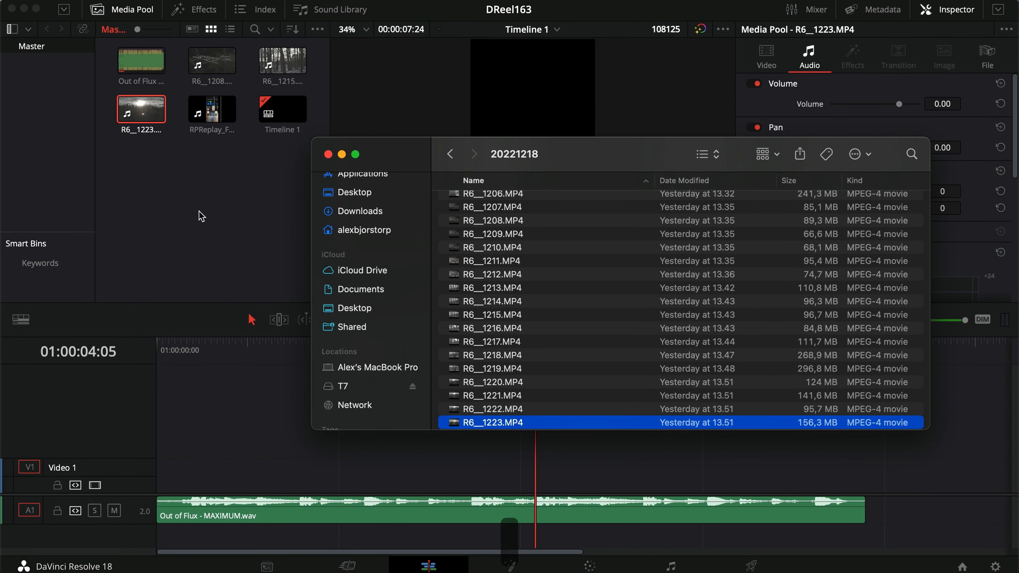
Import 3-Split_Black 1080p.png from the Assets folder in iCloud Drive into the media pool
left_click(347, 271)
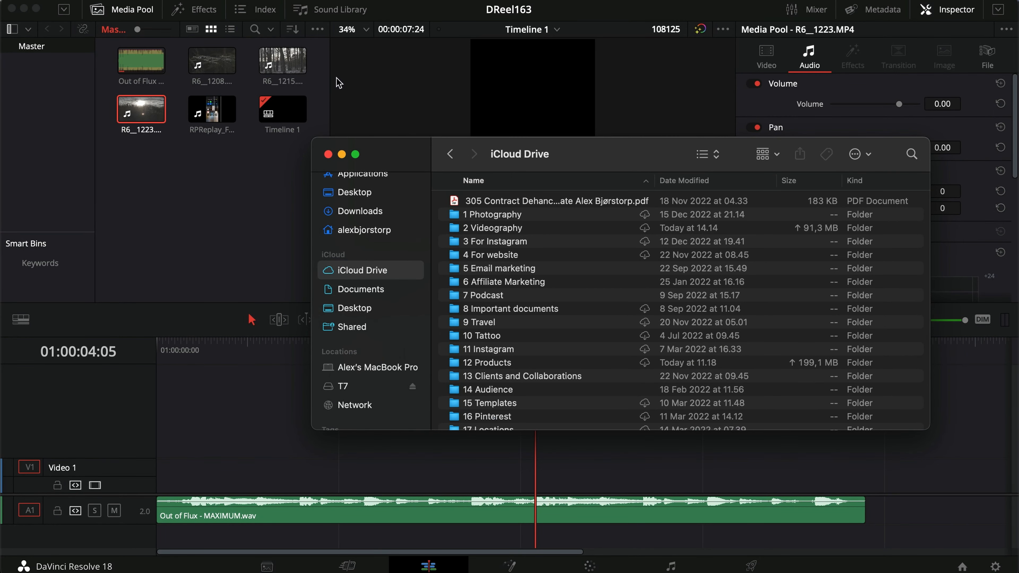
double_click(506, 228)
double_click(496, 212)
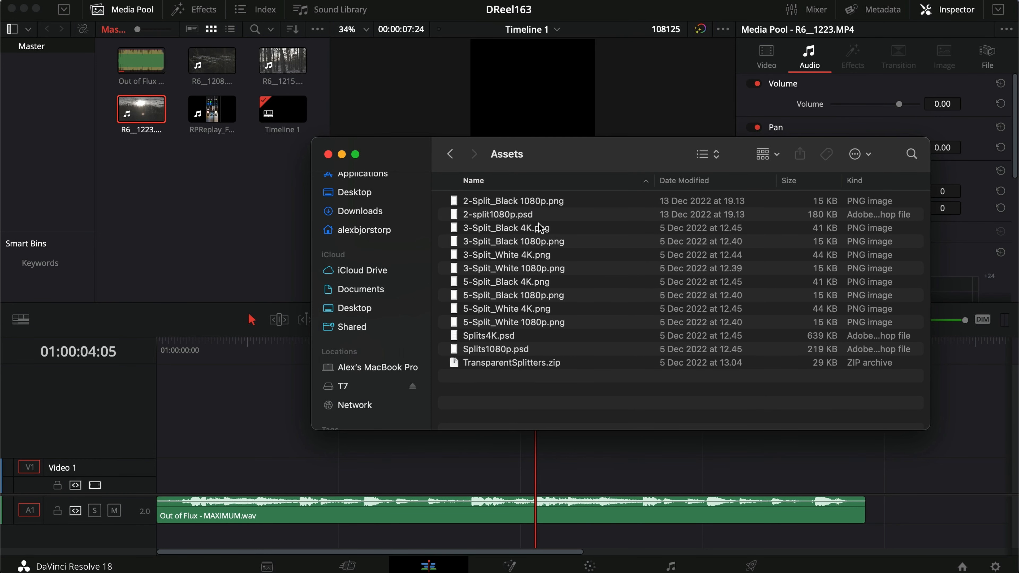
left_click_drag(569, 240, 196, 245)
left_click(196, 245)
Place 3-Split_Black 1080p.png on a video track above the music near the timeline start
left_click(145, 73)
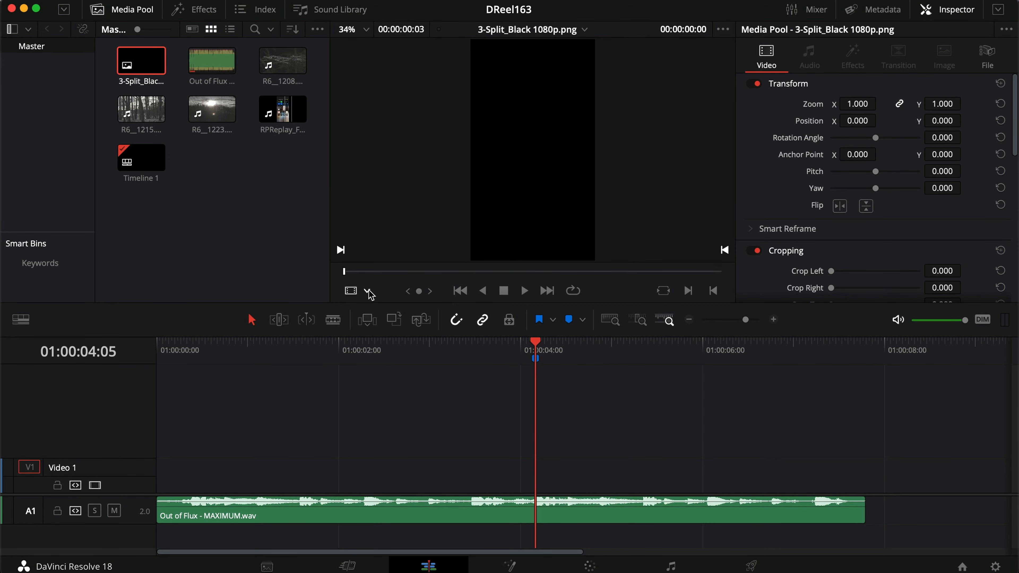
left_click_drag(141, 61, 212, 440)
left_click(197, 356)
key("super+equal")
key("super+equal")
key("super+equal")
key("super+equal")
Move the 3-Split_Black overlay to the start of Video 4 and extend it to the end of the music clip
left_click_drag(345, 443, 841, 445)
key("z")
left_click_drag(356, 439, 332, 380)
left_click_drag(219, 367, 158, 371)
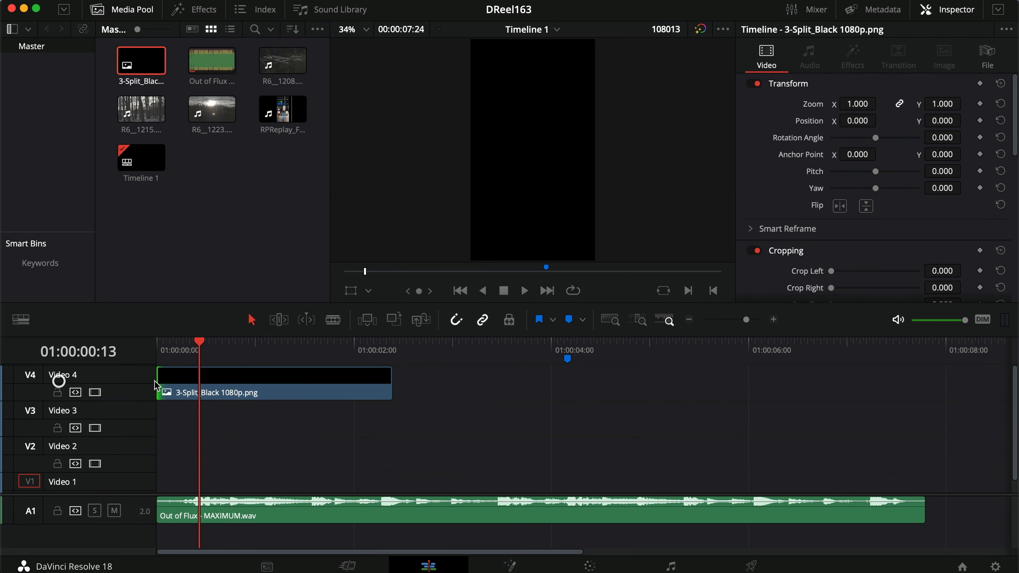
left_click_drag(391, 381, 922, 401)
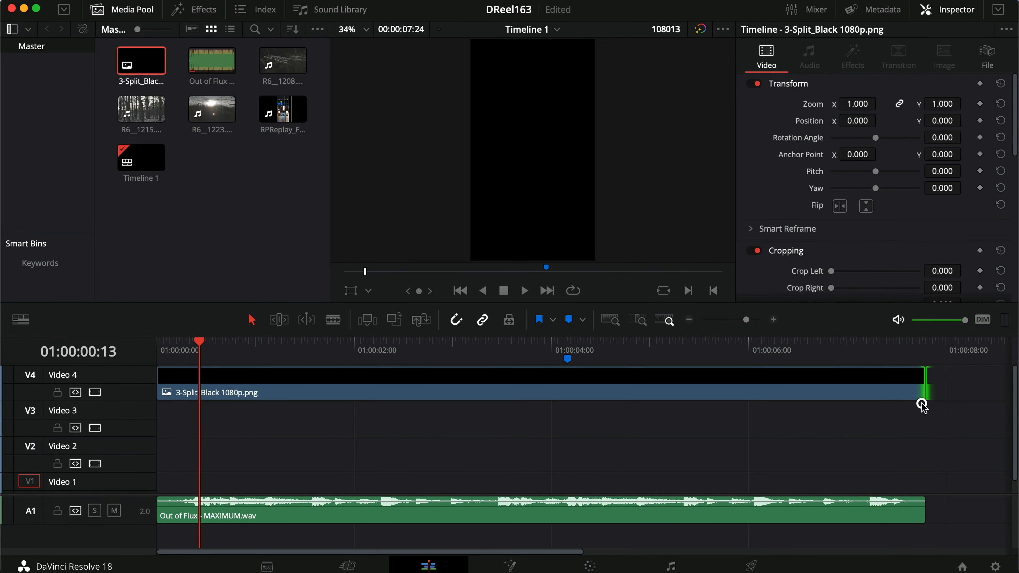
Set the video frame rate of R6__1208, R6__1215 and R6__1223 to 29.97 in their clip attributes
scroll(257, 433, "down", 1)
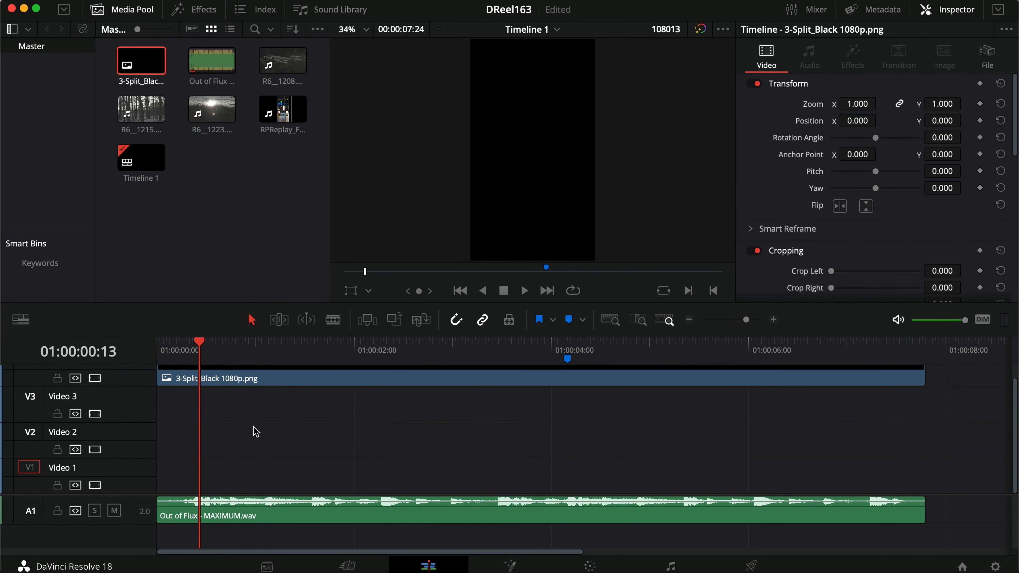
left_click(141, 108)
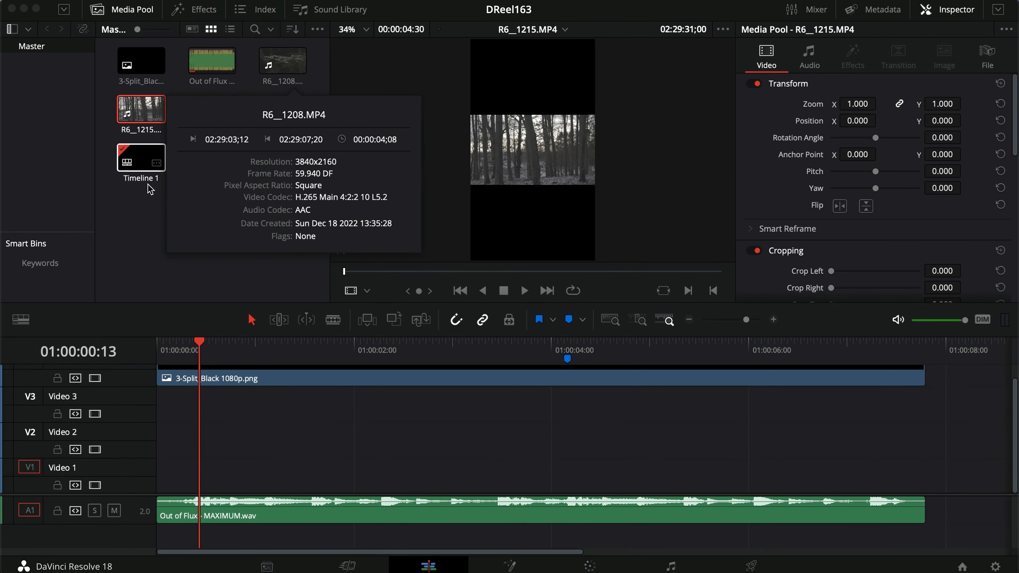
left_click(283, 62)
left_click(221, 112, "shift")
right_click(221, 112)
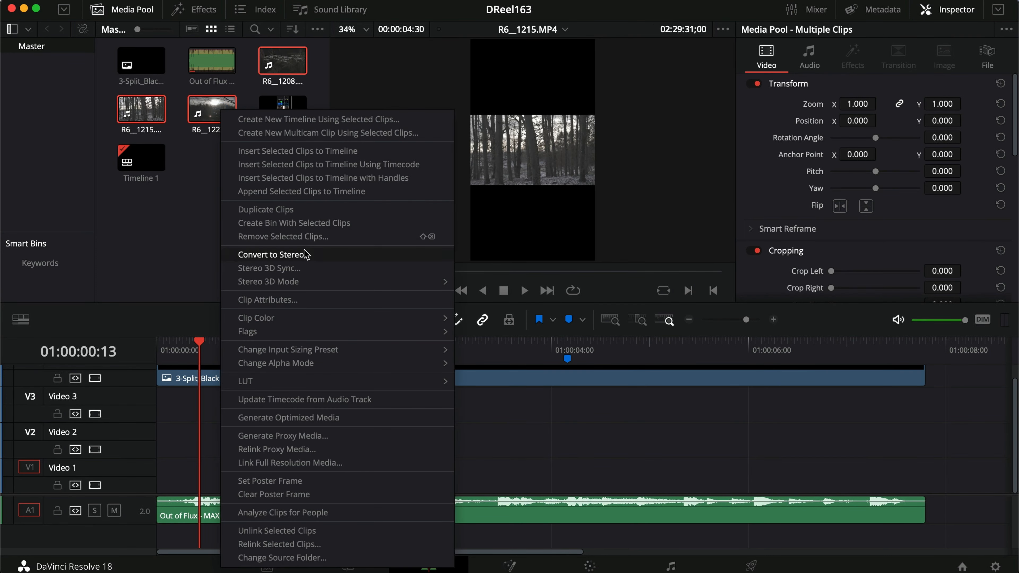
left_click(281, 300)
left_click(510, 126)
left_click(484, 189)
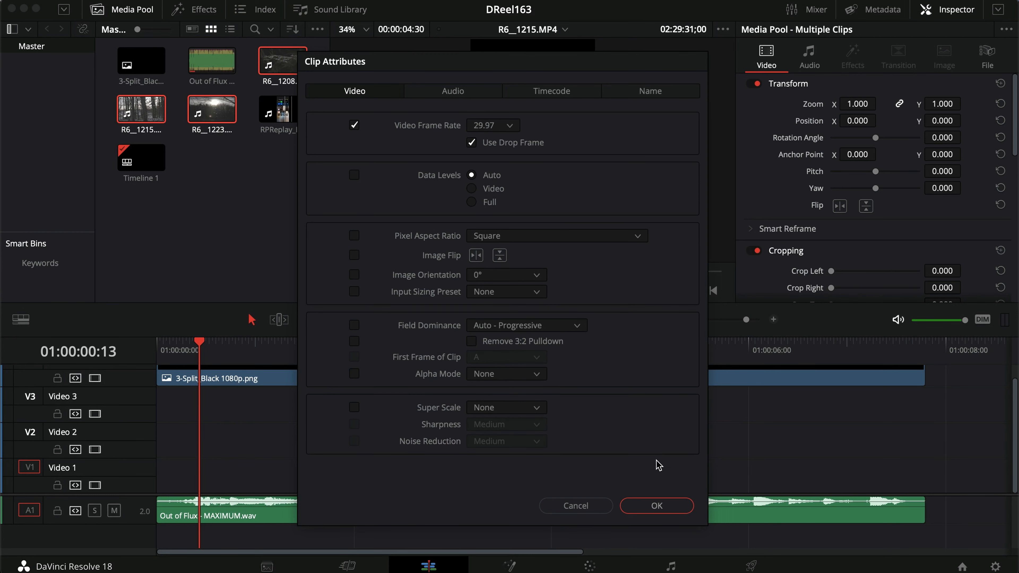
left_click(656, 506)
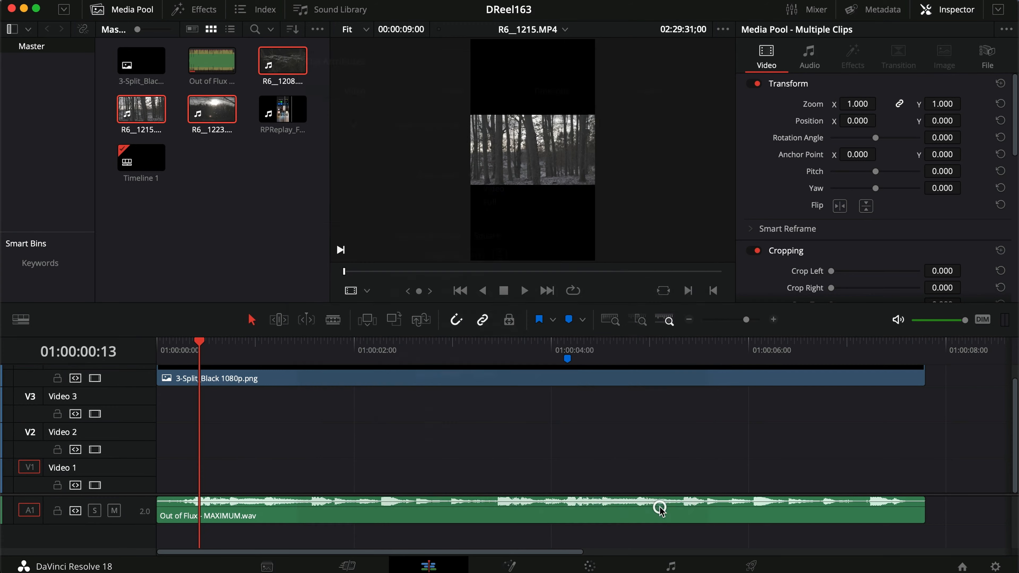
left_click(236, 175)
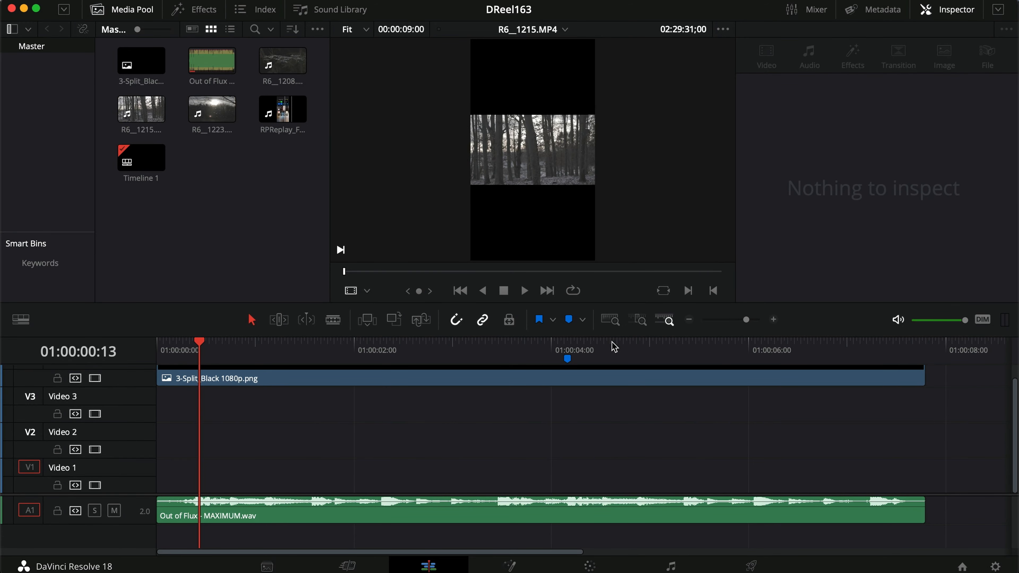
Check the frame rate in the project settings and the resolution and format options for a new timeline, leaving both without changes
left_click(992, 567)
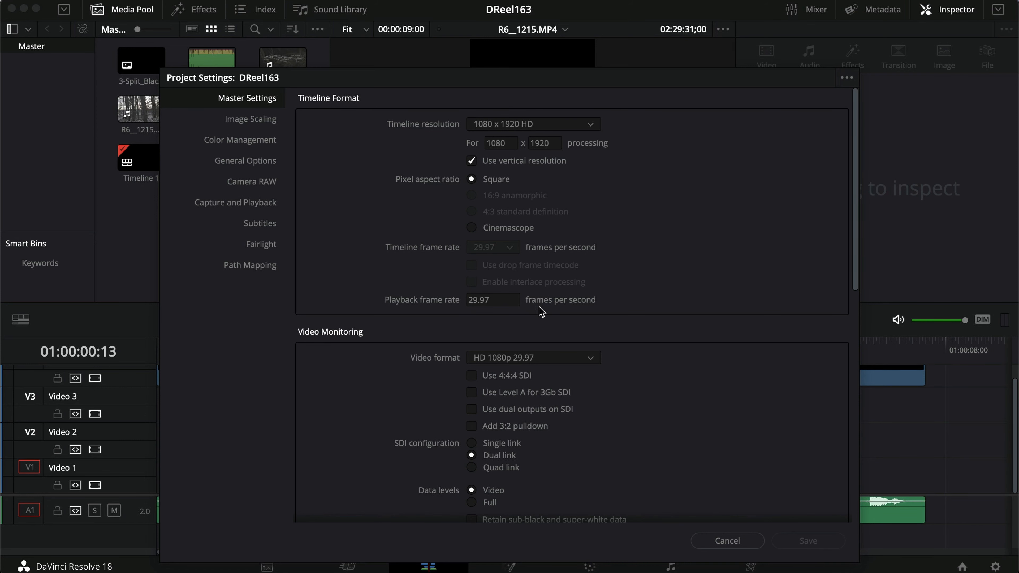
left_click(737, 540)
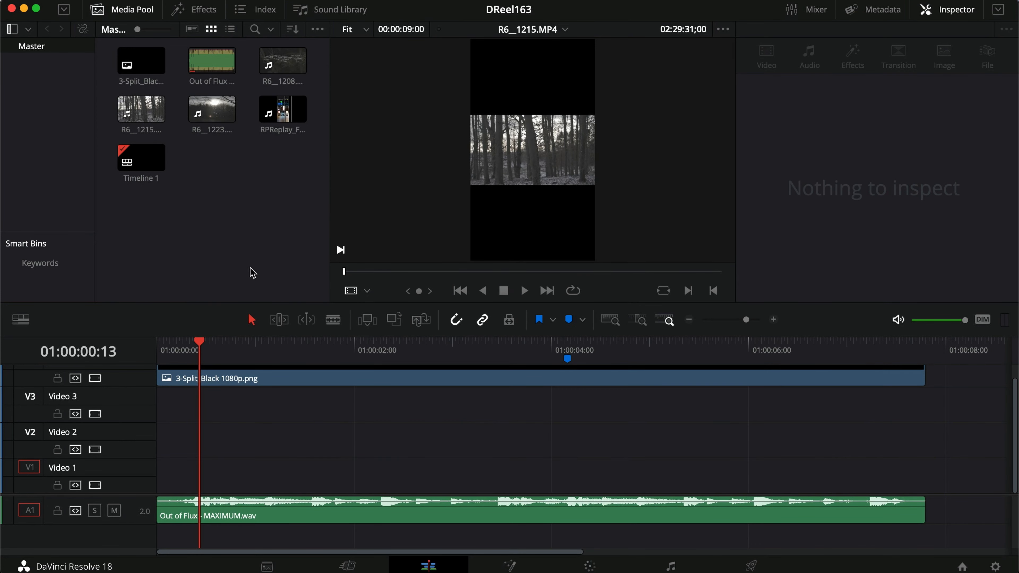
right_click(236, 211)
mouse_move(406, 216)
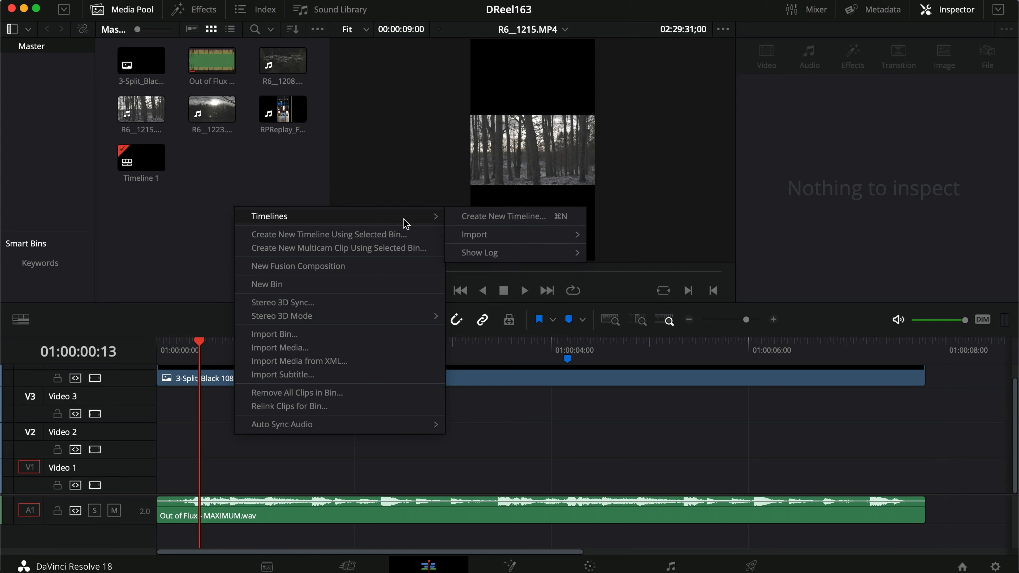
left_click(453, 216)
left_click(363, 374)
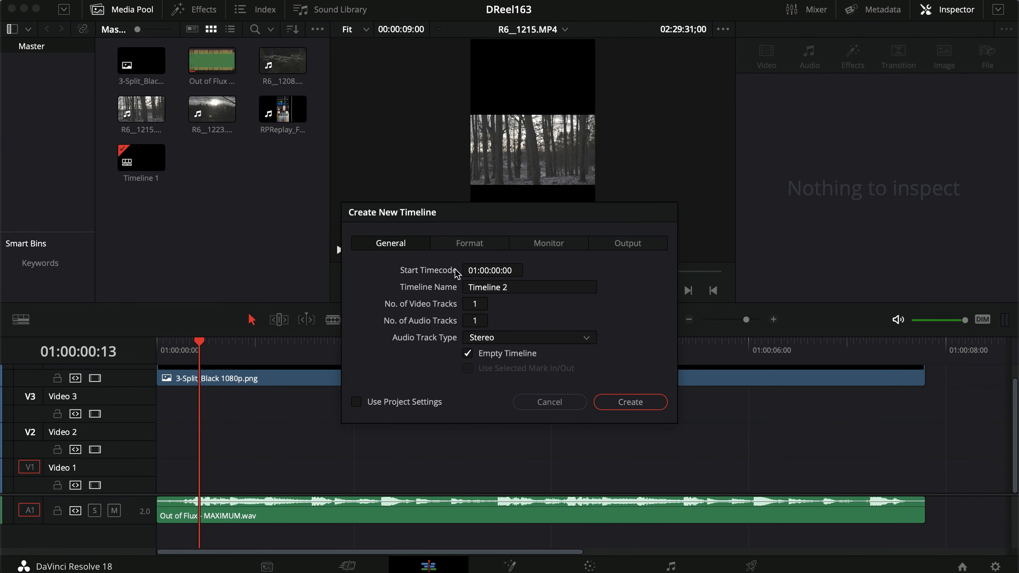
left_click(469, 245)
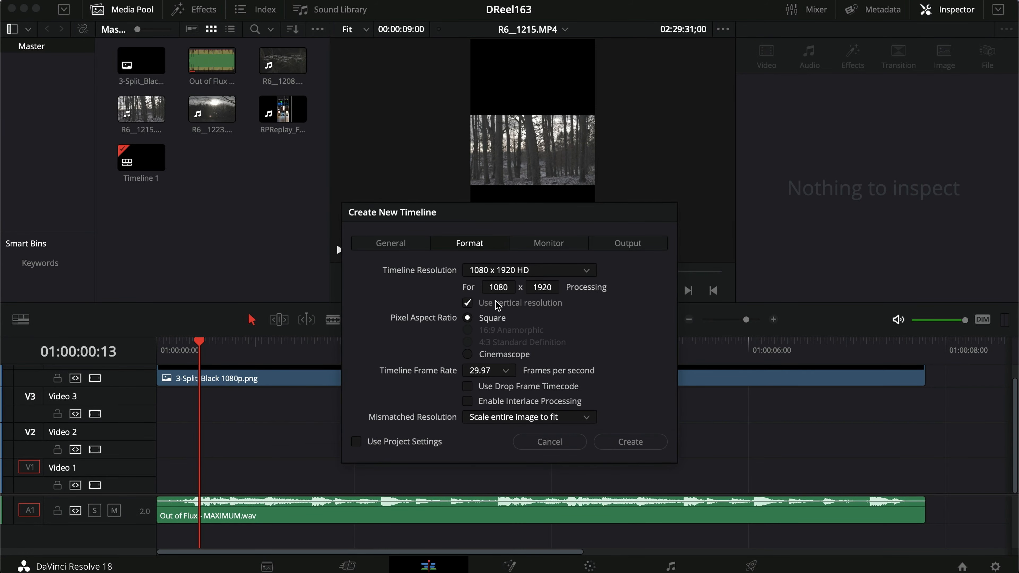
left_click(497, 270)
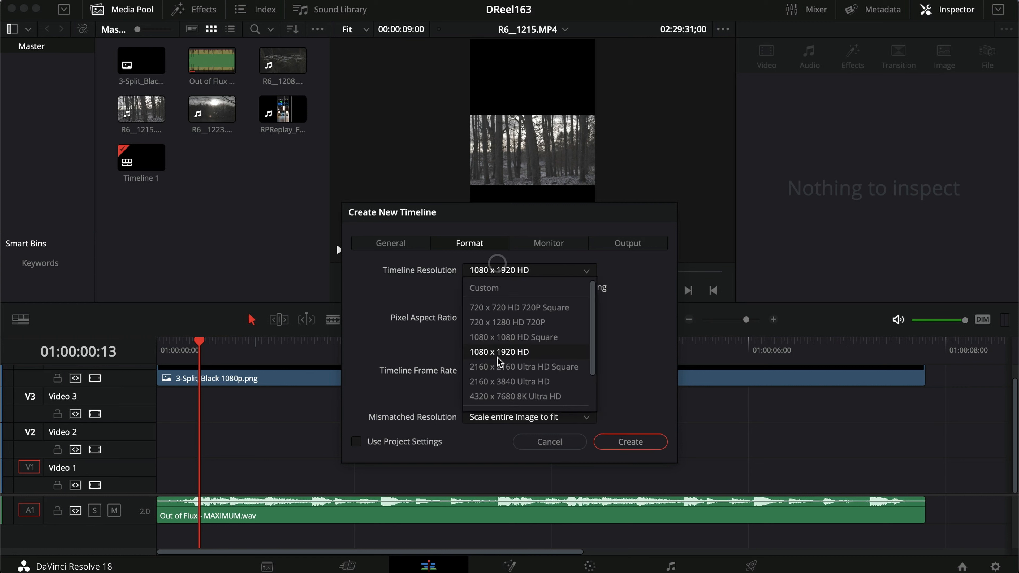
left_click(536, 352)
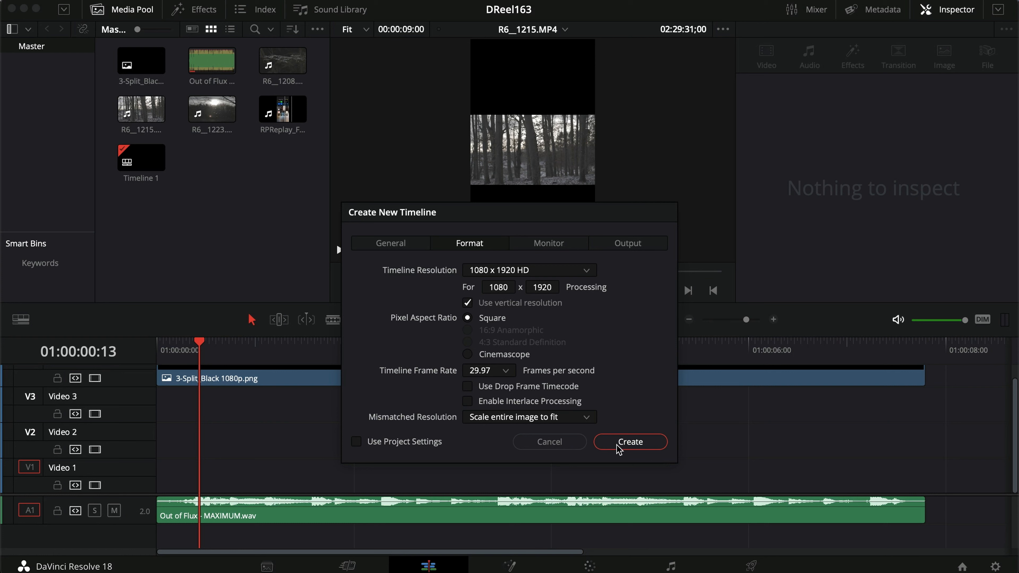
left_click(557, 444)
Copy the 3-Split_Black overlay and the music clip on the timeline
left_click_drag(958, 514, 689, 374)
key("super+c")
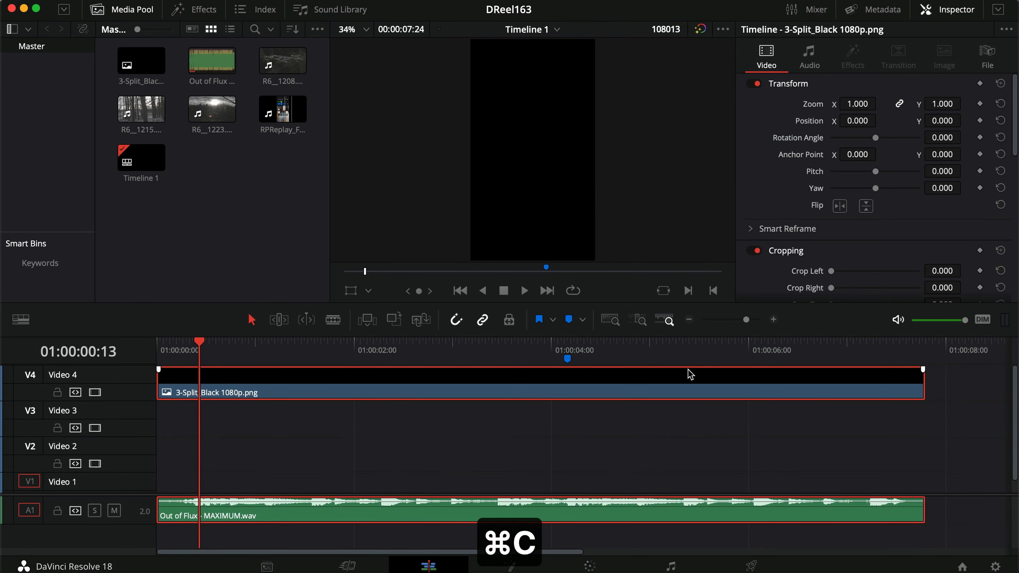
scroll(652, 428, "down", 1)
left_click(650, 424)
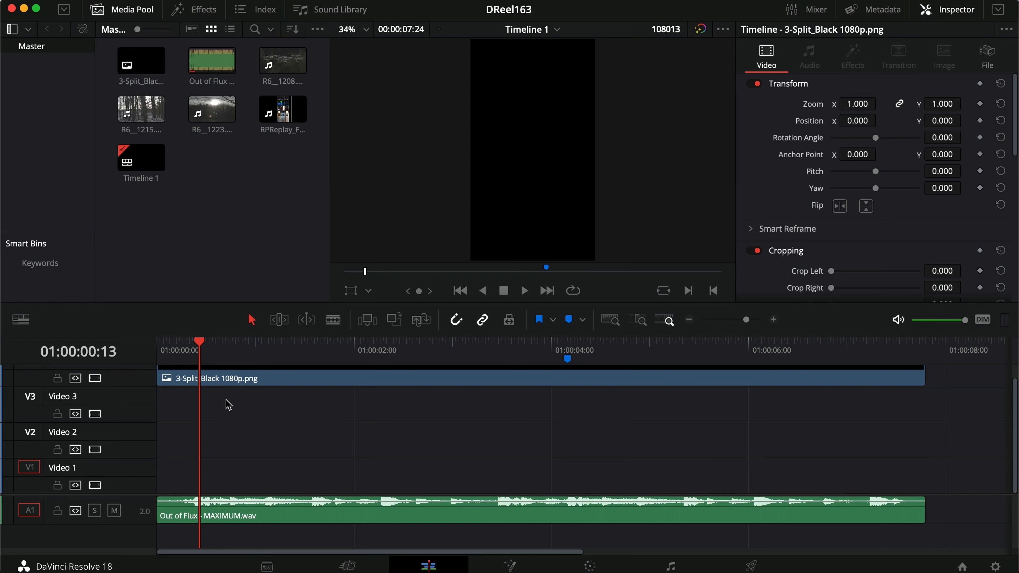
Mark an in point on R6__1215.MP4 and place only its video at the start of Video 2
left_click(141, 108)
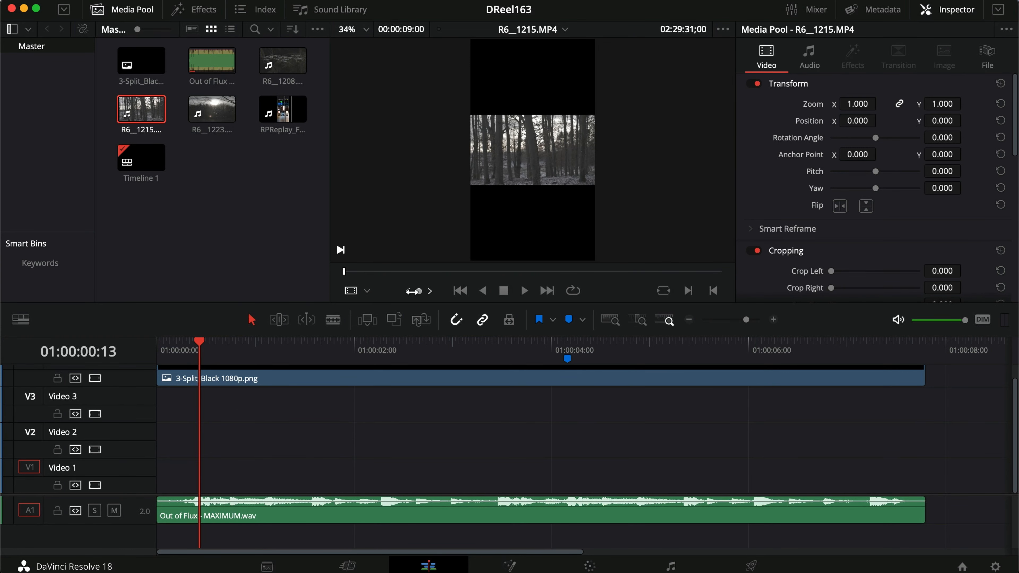
left_click_drag(373, 277, 456, 287)
key("i")
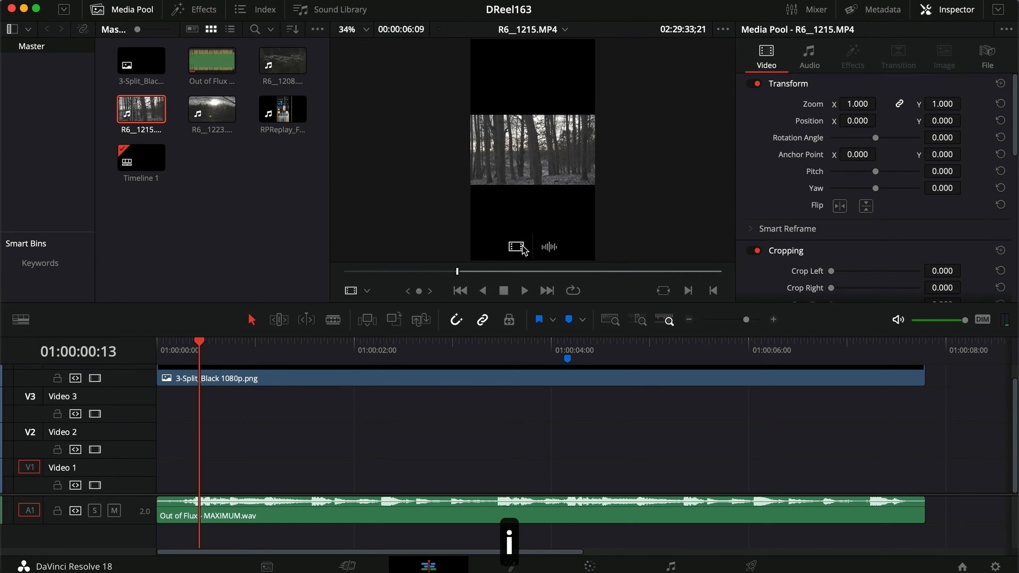
left_click_drag(521, 246, 141, 446)
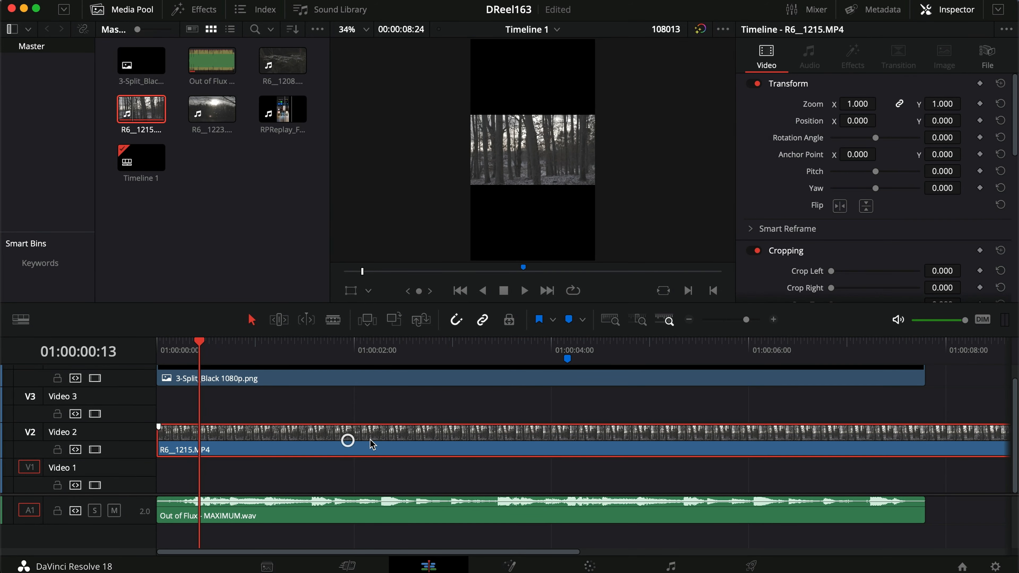
Trim the end of R6__1215.MP4 to the end of the music clip and mute audio track A1
left_click(926, 350)
key("w")
key("w")
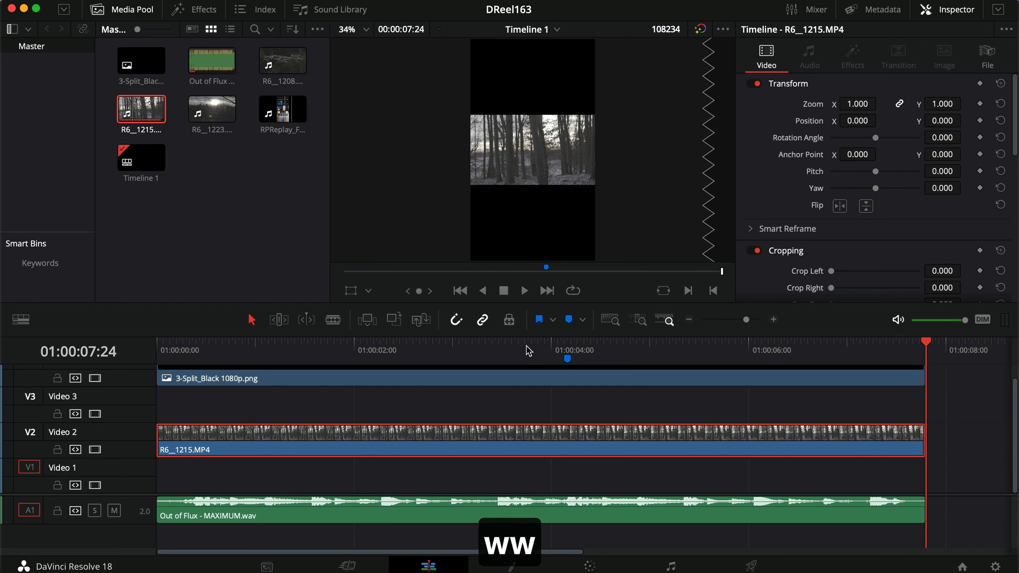
left_click_drag(448, 356, 14, 350)
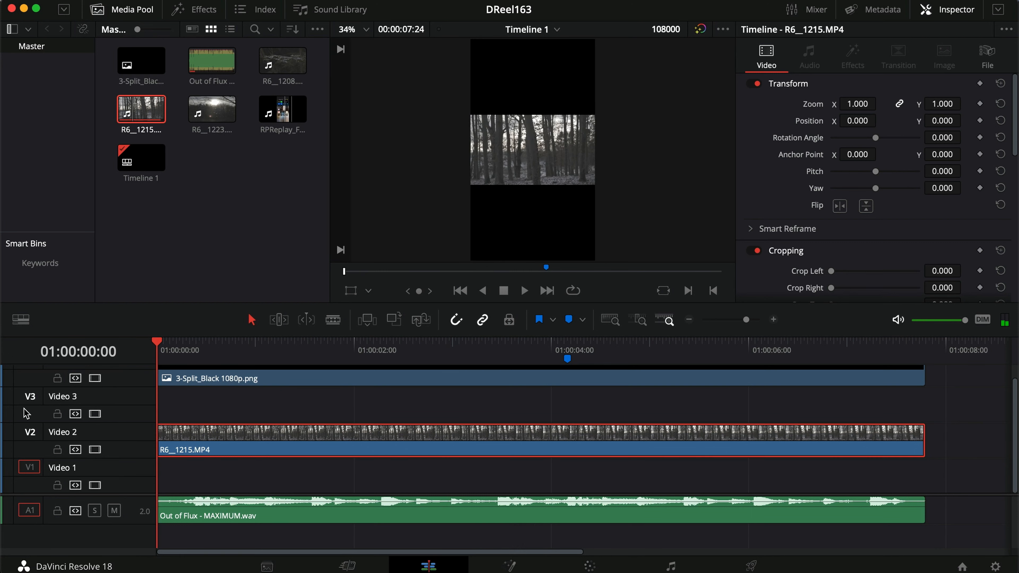
left_click(114, 511)
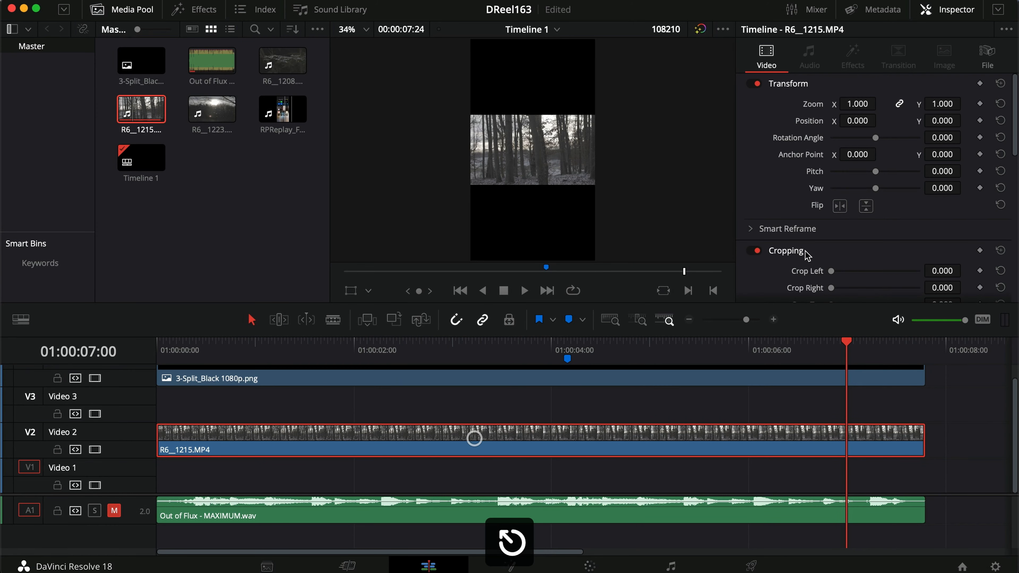
Stabilize R6__1215.MP4 in Perspective mode with Smooth 0.324 and Strength 0.847, and review the clip
scroll(807, 255, "down", 10)
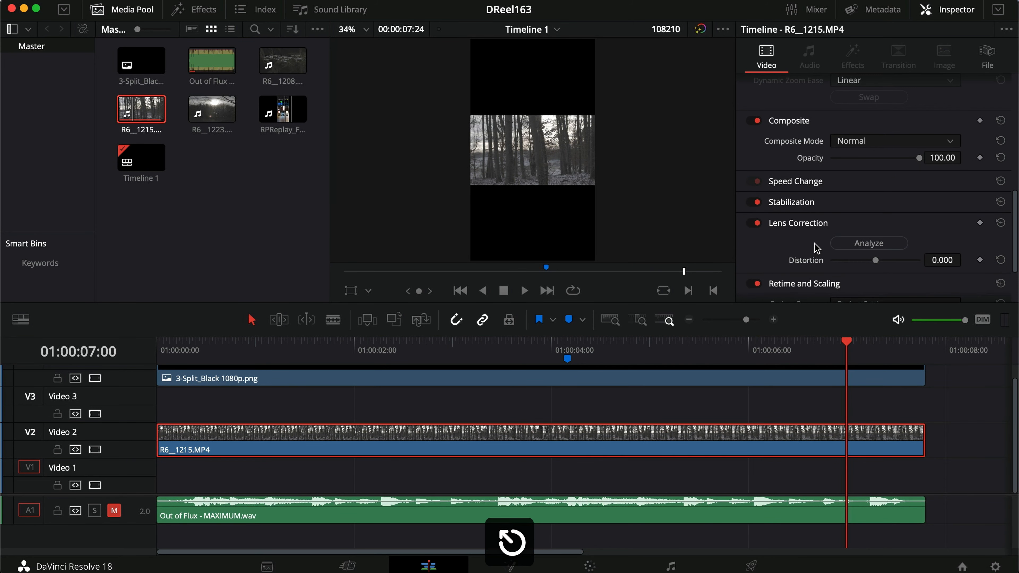
scroll(822, 251, "down", 2)
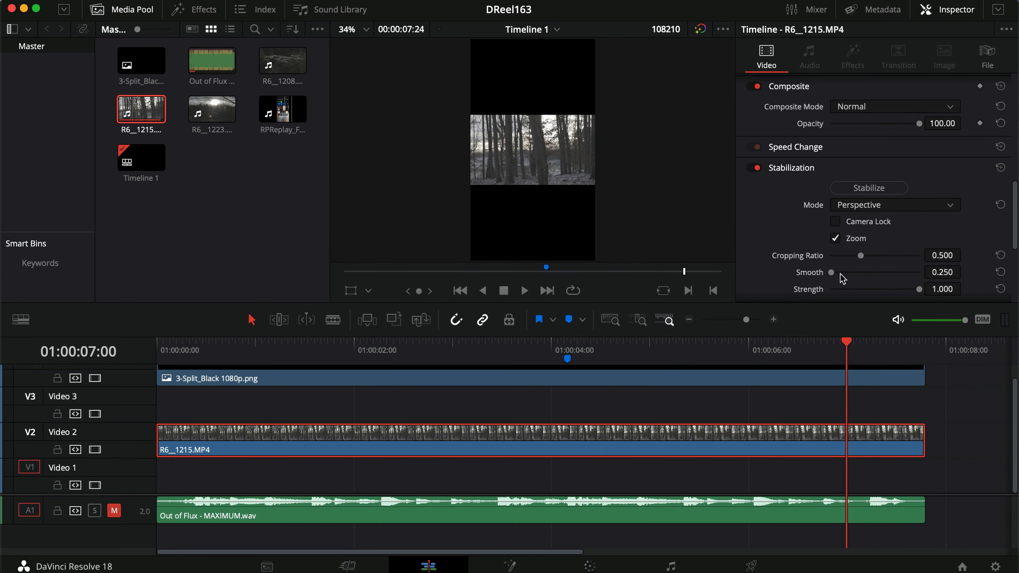
left_click_drag(919, 289, 917, 290)
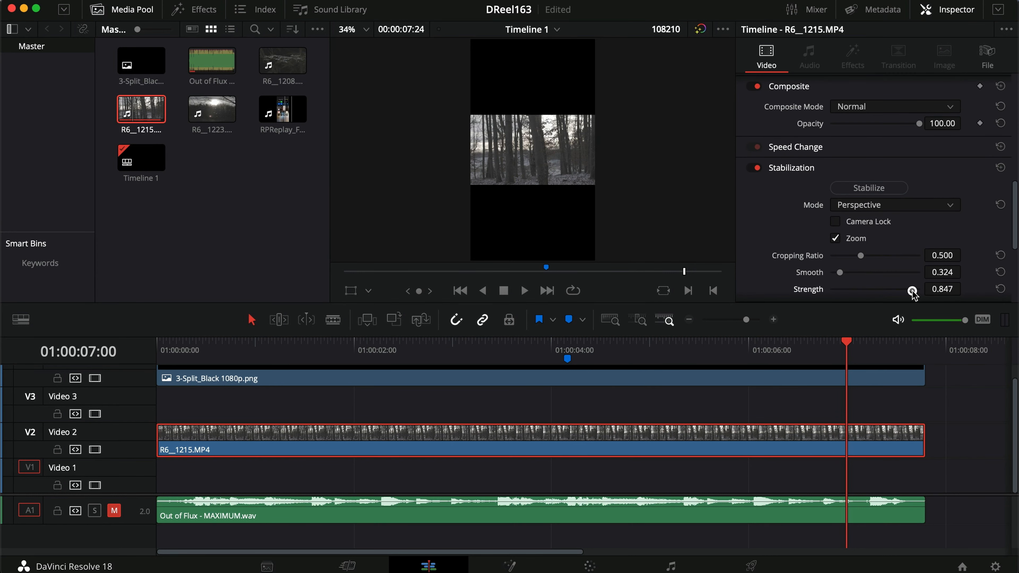
left_click(859, 189)
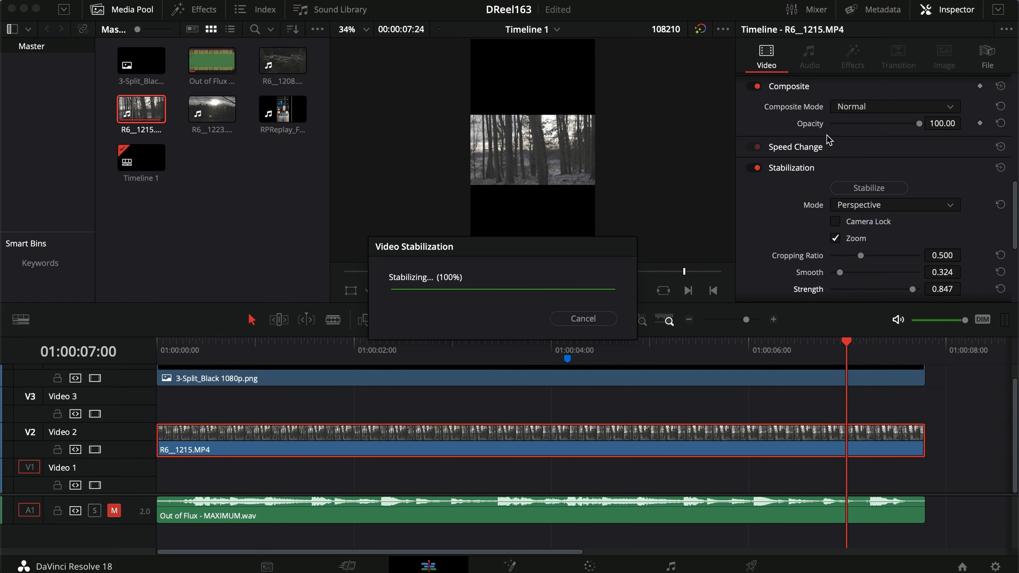
left_click(240, 345)
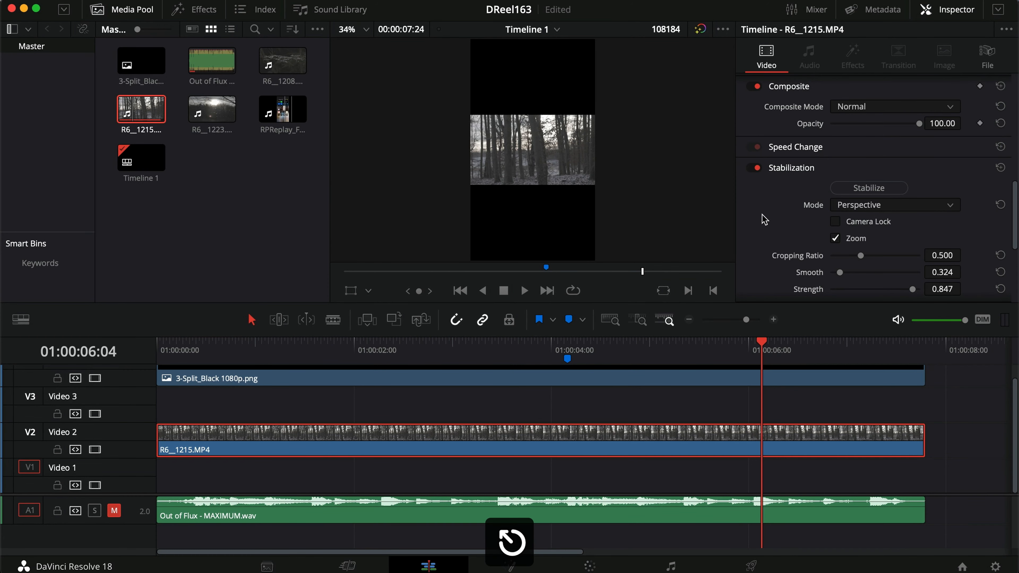
Set the zoom of R6__1215.MP4 to 1.060 and its Y position to -2025
scroll(765, 218, "up", 10)
left_click(852, 100)
type("1.06")
key("Return")
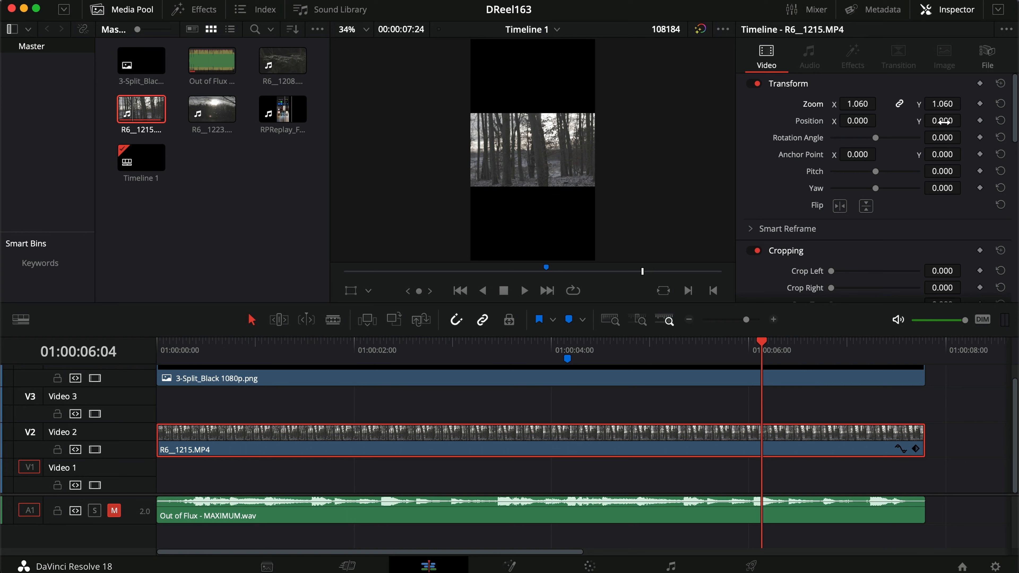
type("-2025")
key("Return")
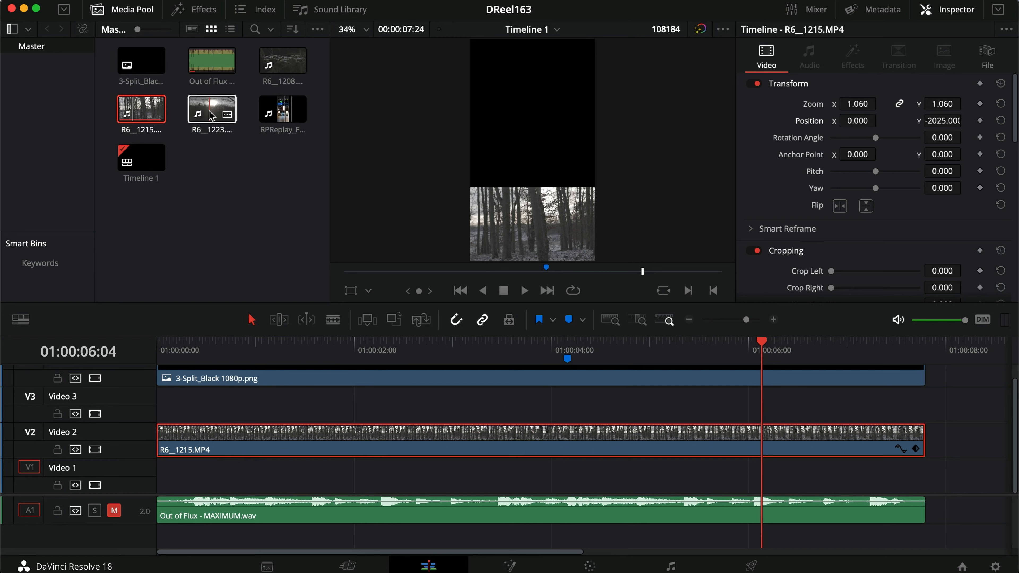
Place the video of R6__1208.MP4 on Video 2 across the music's full length, with R6__1215.MP4 moved down to Video 1
left_click(283, 61)
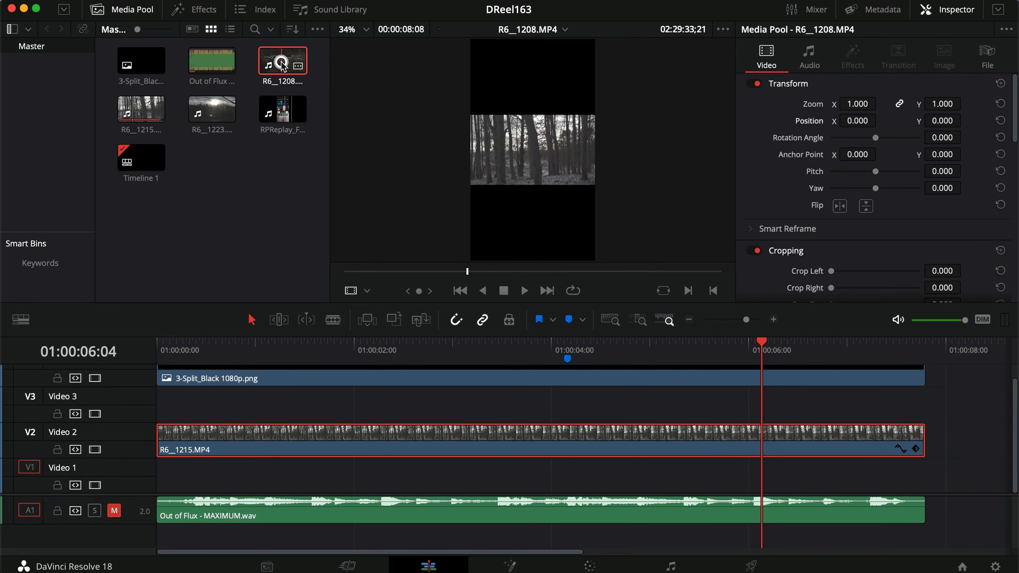
left_click_drag(364, 276, 378, 276)
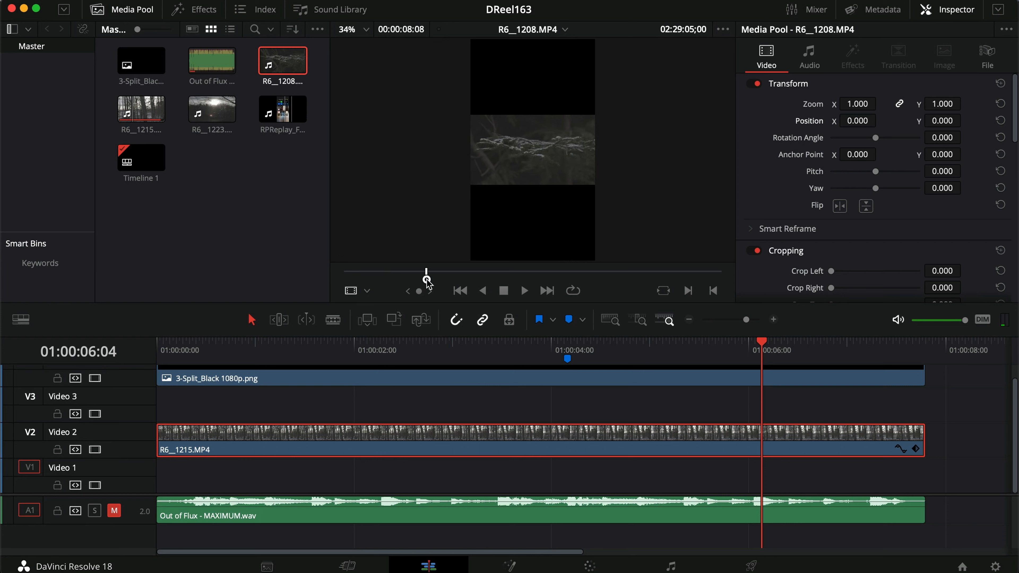
mouse_move(523, 225)
left_click_drag(516, 247, 312, 468)
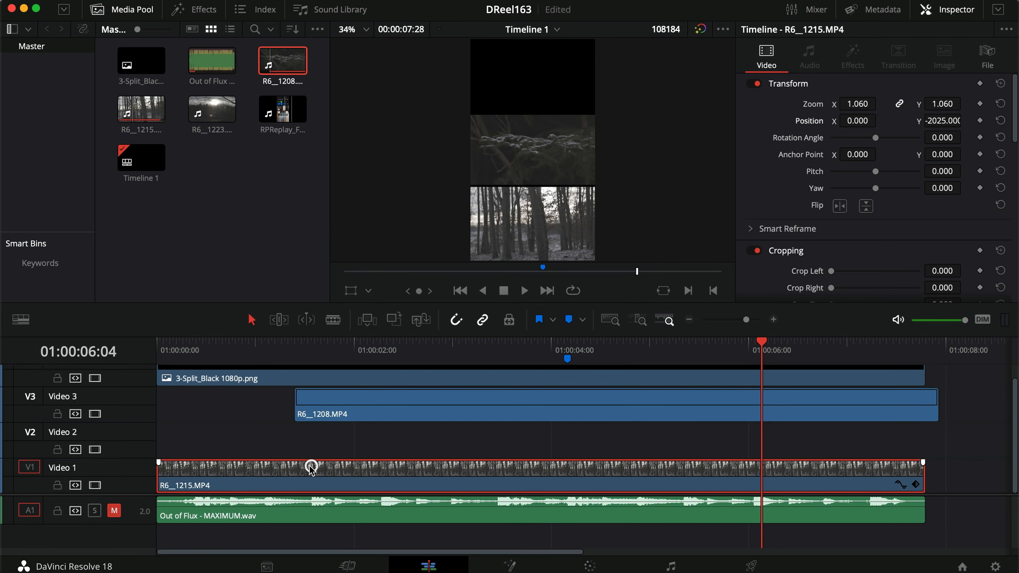
left_click_drag(334, 416, 361, 445)
left_click_drag(287, 444, 159, 444)
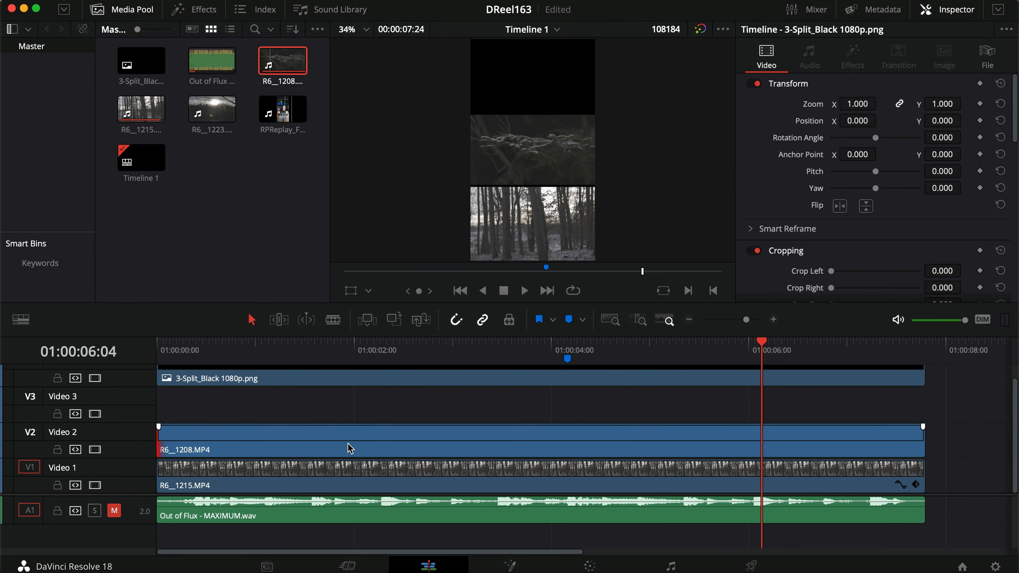
Preview the two stacked clips in full screen and enlarge the viewer above the timeline
left_click(381, 440)
key("Home")
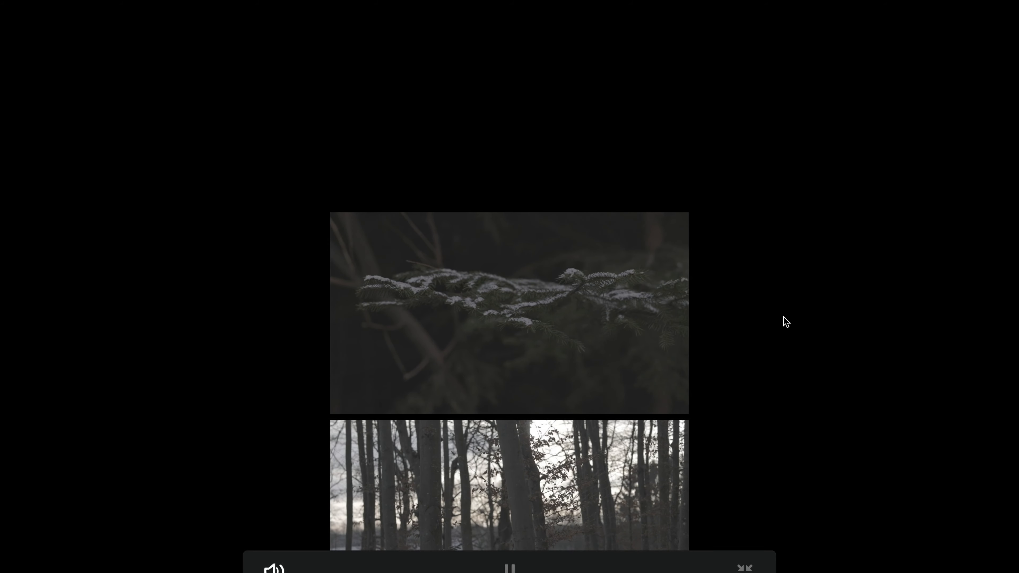
key("Escape")
left_click_drag(472, 337, 472, 353)
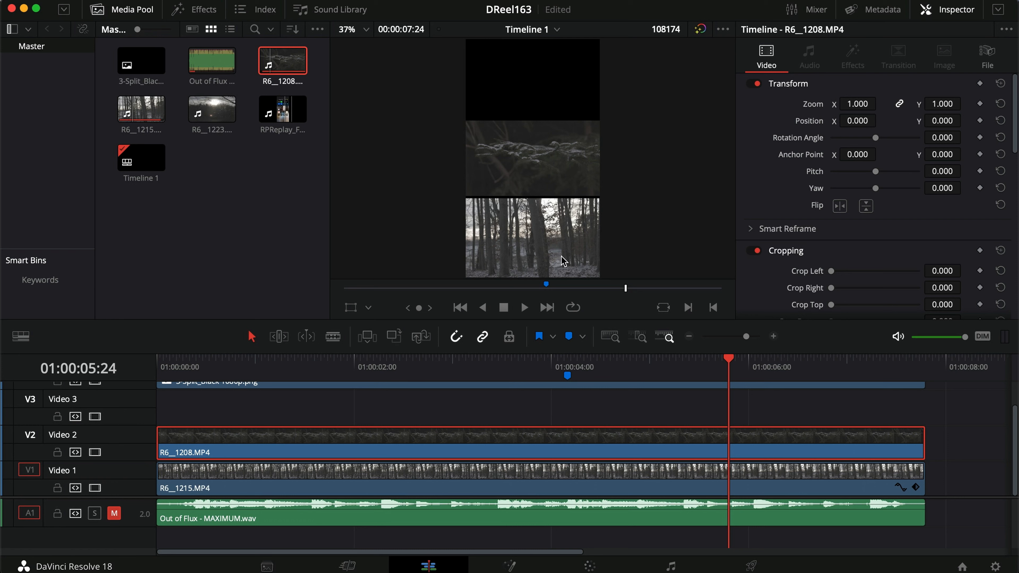
scroll(786, 273, "down", 10)
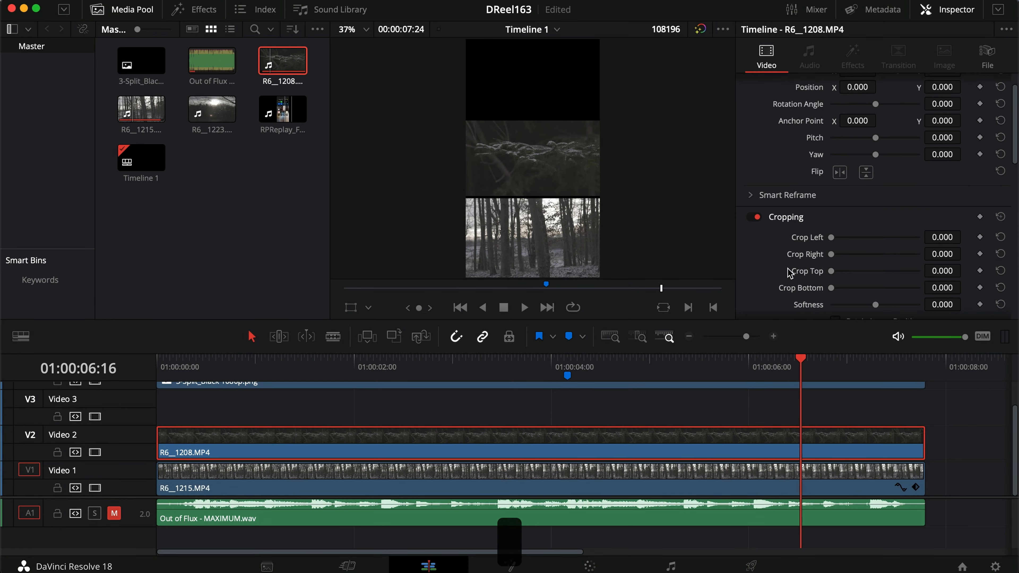
Stabilize R6__1208.MP4 in Perspective mode with Smooth 0.302 and Strength 0.878, and set its zoom to 1.060
scroll(788, 273, "down", 4)
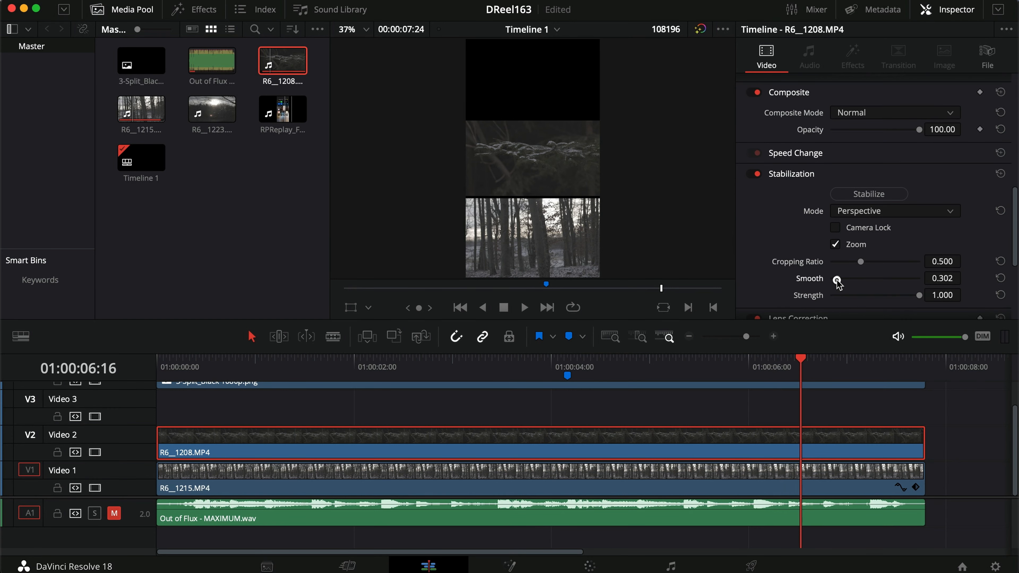
left_click(868, 194)
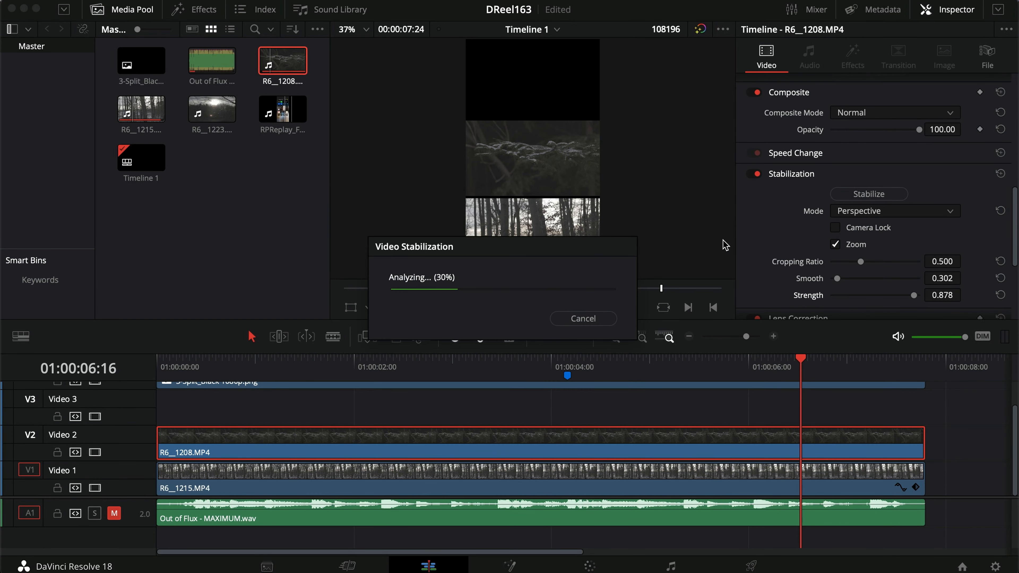
scroll(782, 238, "up", 14)
left_click(857, 104)
type("1.06")
key("Return")
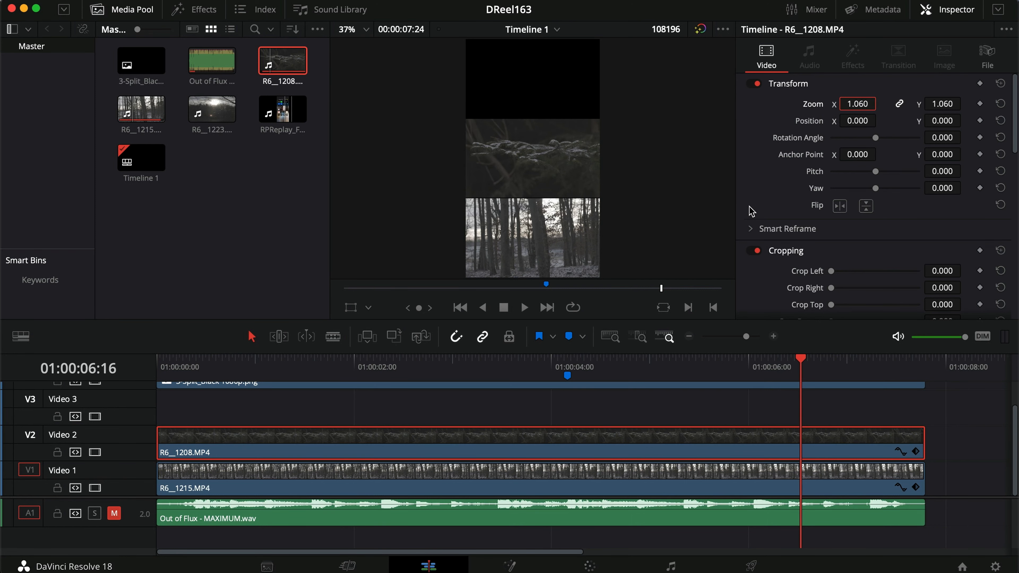
left_click(768, 410)
Place the video of R6__1223.MP4 on Video 3, starting from source timecode 02:30:30:00, and trim it to the music's end
double_click(212, 109)
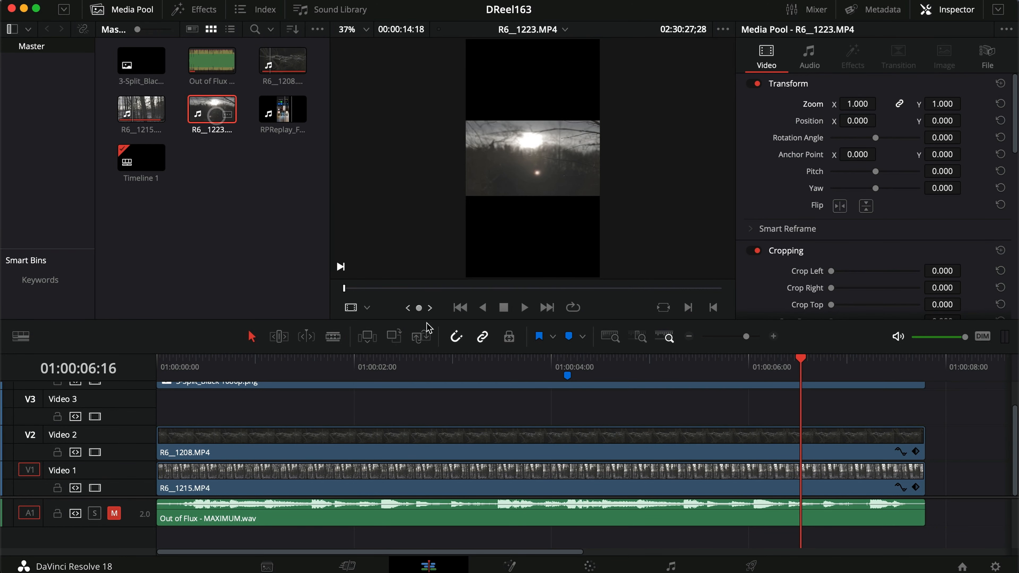
left_click_drag(374, 290, 397, 289)
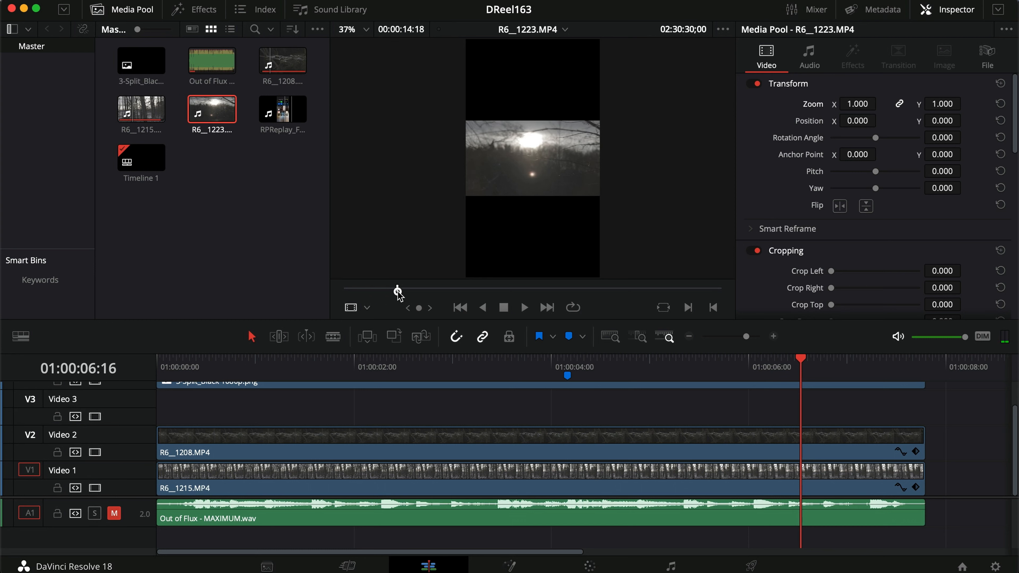
key("i")
left_click_drag(517, 262, 148, 412)
left_click(928, 361)
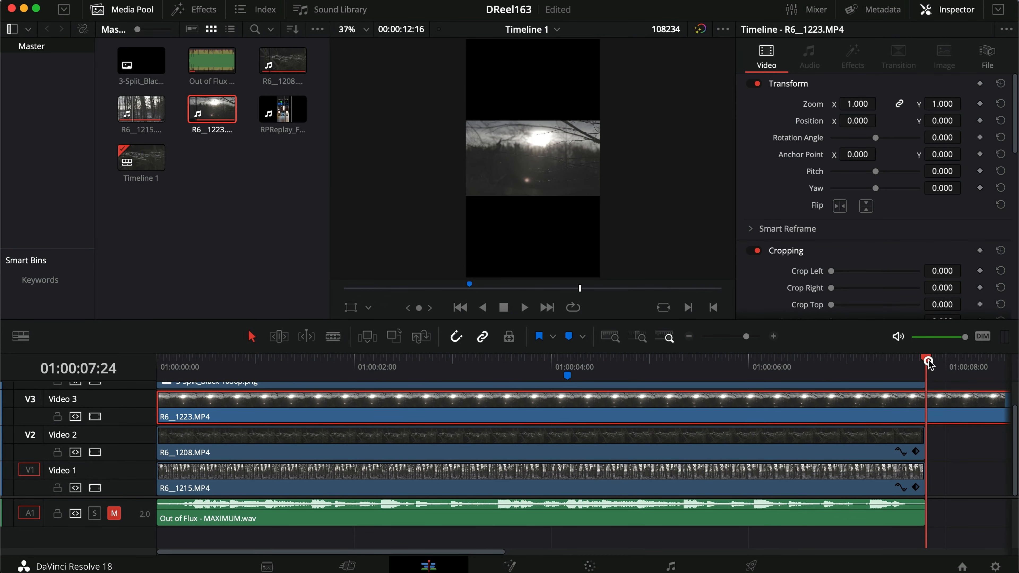
key("w")
left_click(942, 427)
Set the Y position of R6__1223.MP4 to 2025 and its zoom to 1.060
key("Home")
left_click(325, 412)
left_click(936, 122)
type("2025")
key("Return")
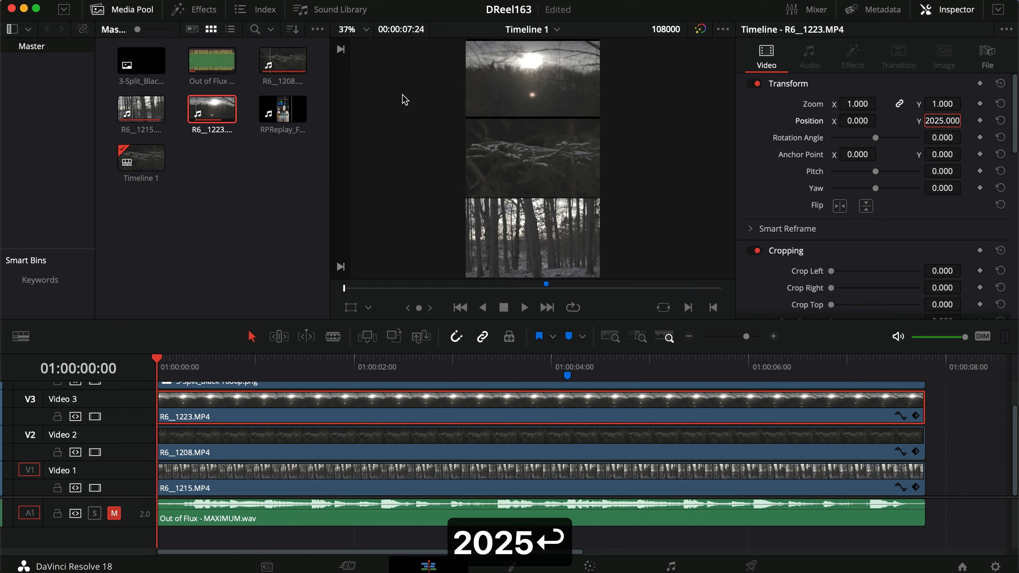
left_click(852, 103)
type("1.06")
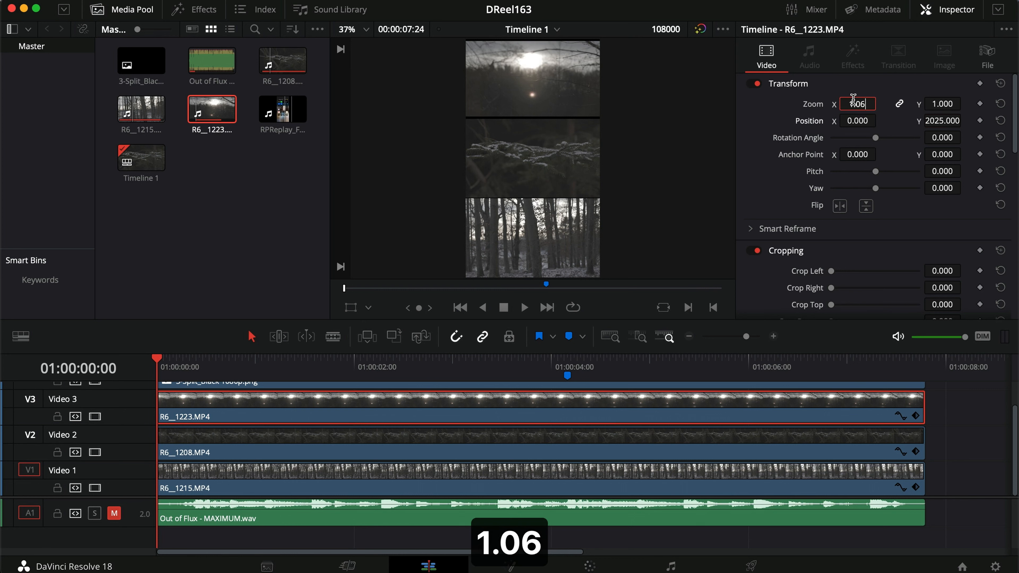
key("Return")
Preview the three-way split in full screen, check the stacked tracks, and save the project
key("super+f")
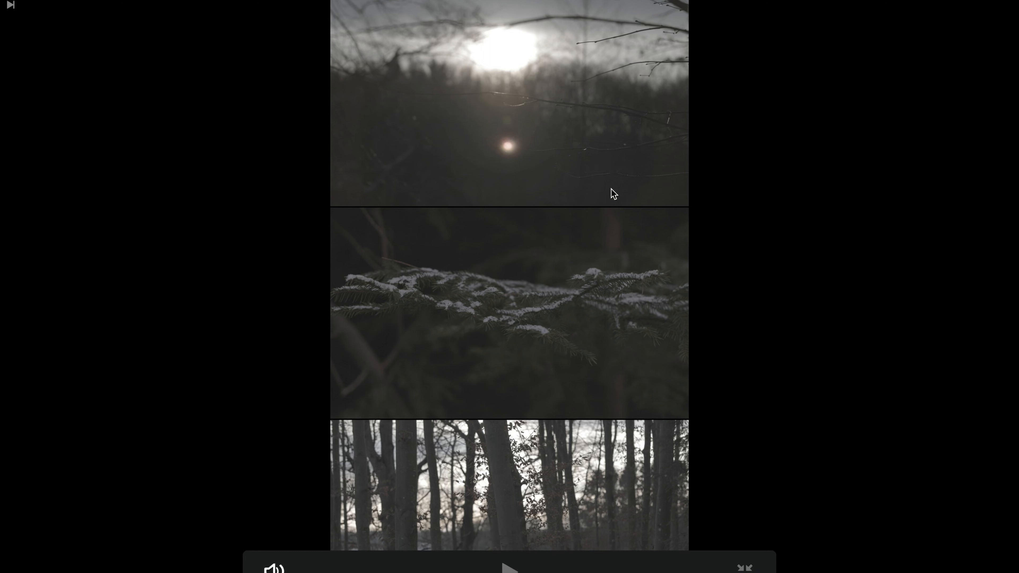
key("super+f")
scroll(243, 393, "up", 2)
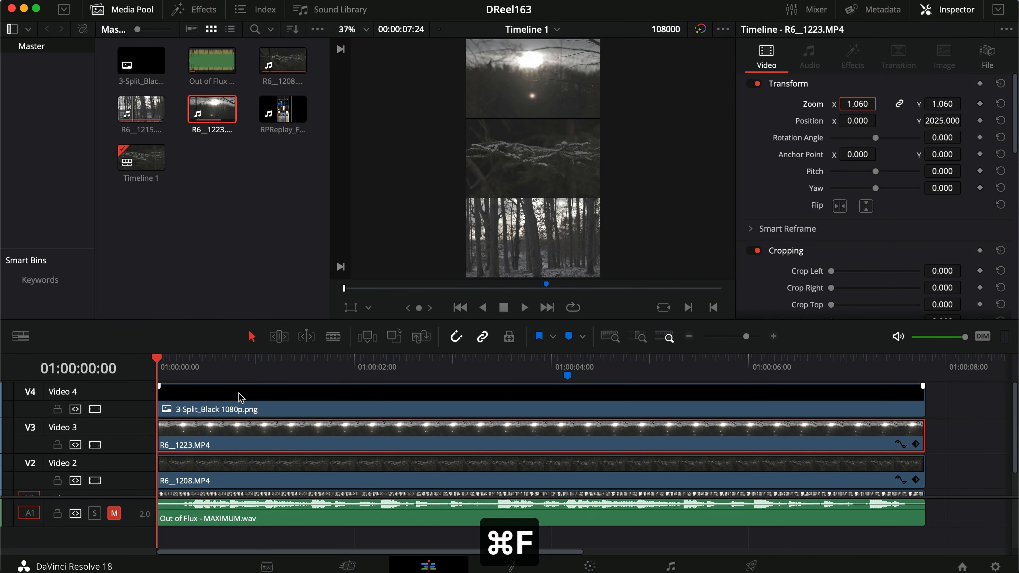
scroll(314, 401, "down", 2)
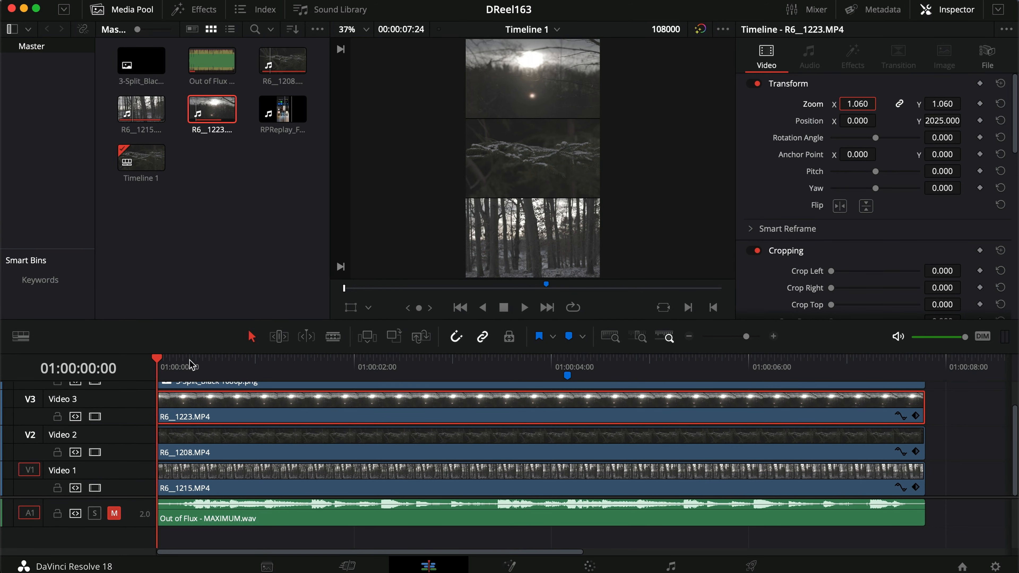
left_click(930, 430)
key("super+s")
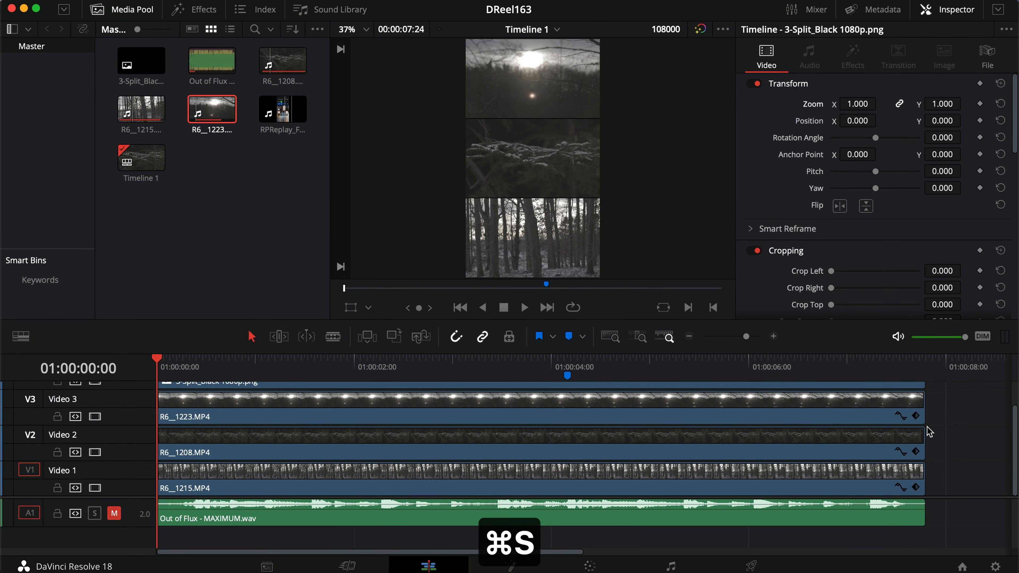
scroll(294, 401, "up", 2)
scroll(297, 389, "down", 2)
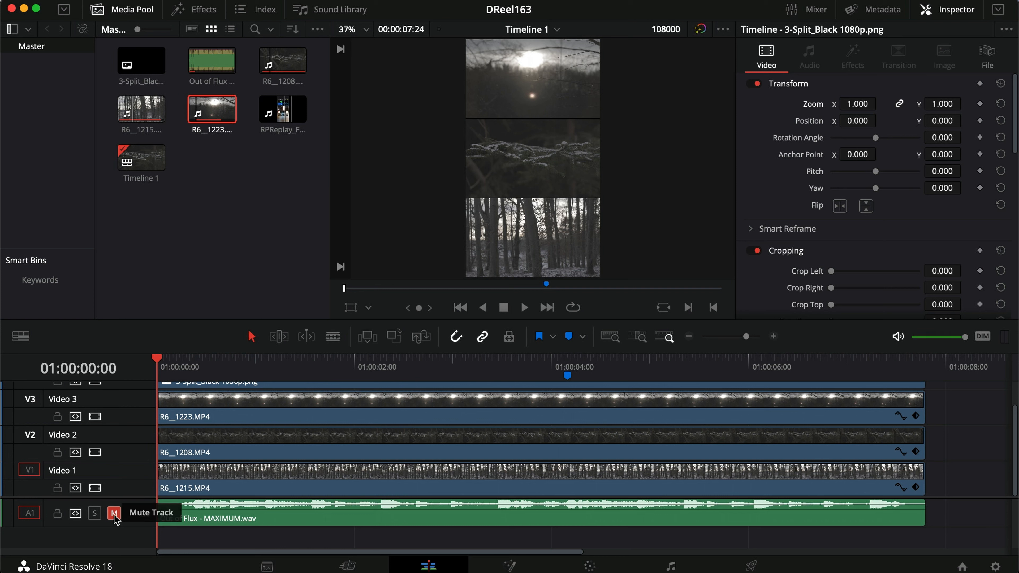
Unmute Audio 1, play the timeline in a loop with the viewer enlarged, and save the project
left_click_drag(210, 328, 209, 423)
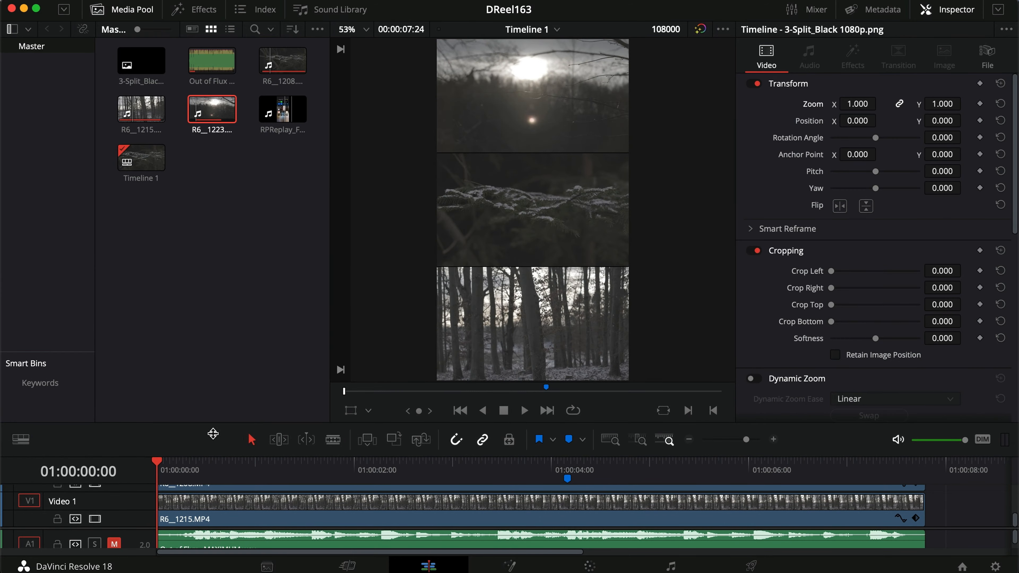
key("space")
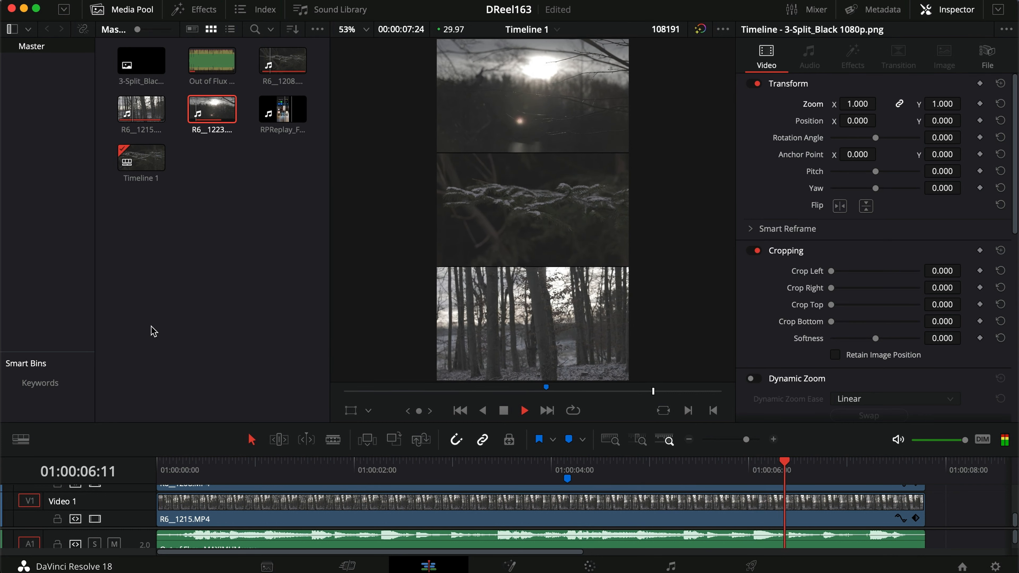
left_click(574, 416)
left_click(838, 466)
key("space")
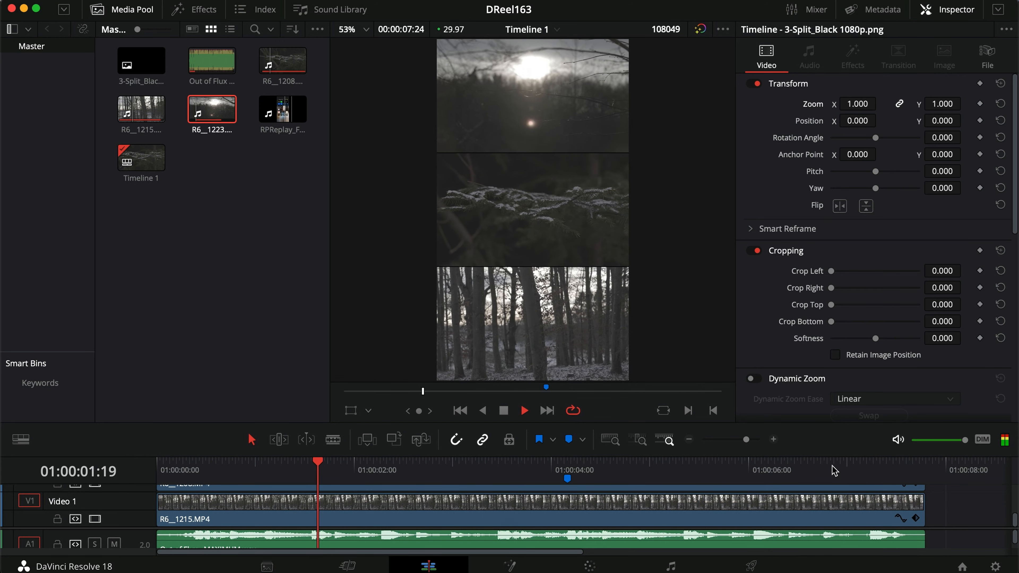
key("super+s")
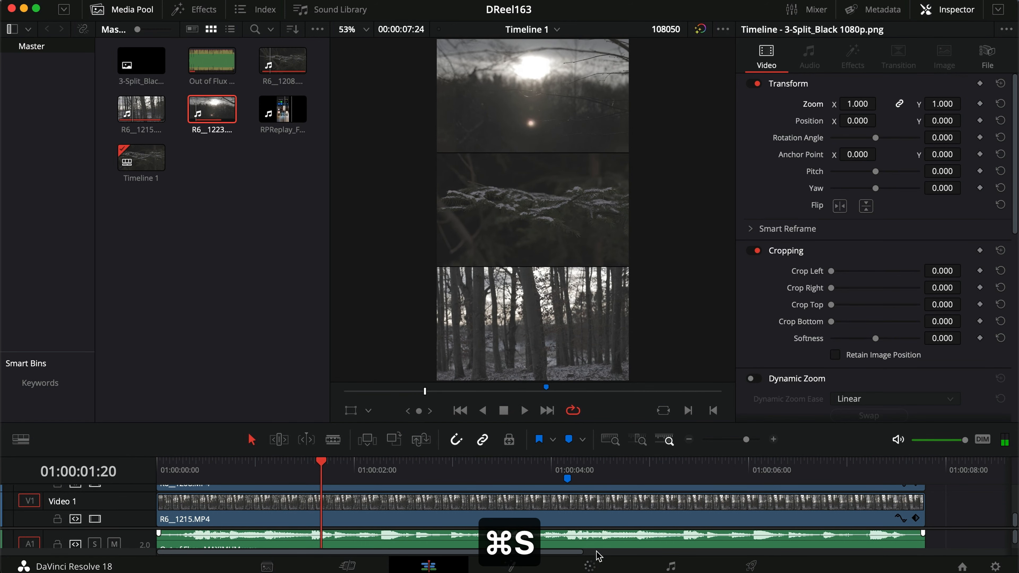
Look at the Color page, return to the Edit page, and enlarge the timeline area to show all video tracks
left_click(593, 562)
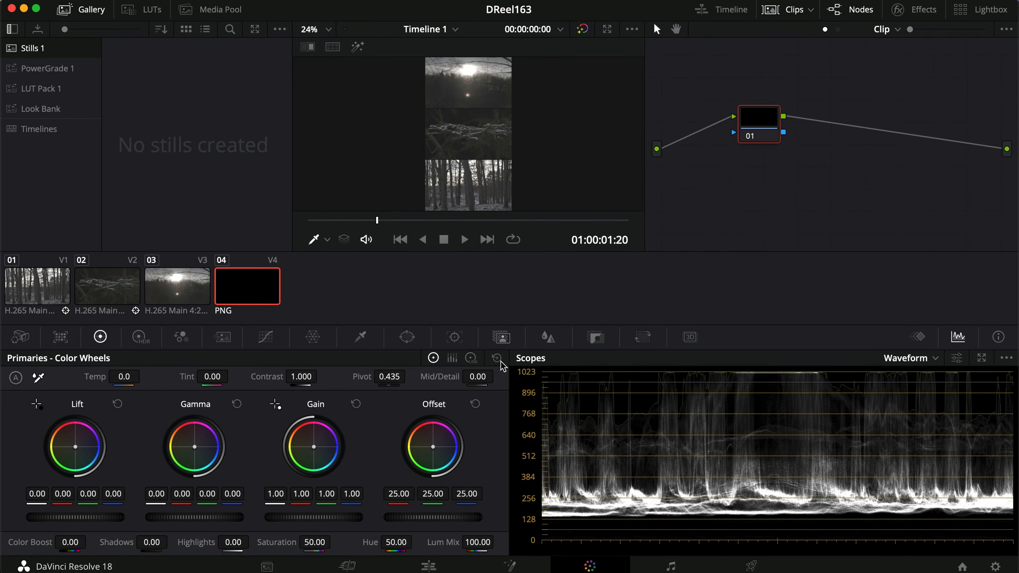
left_click(430, 566)
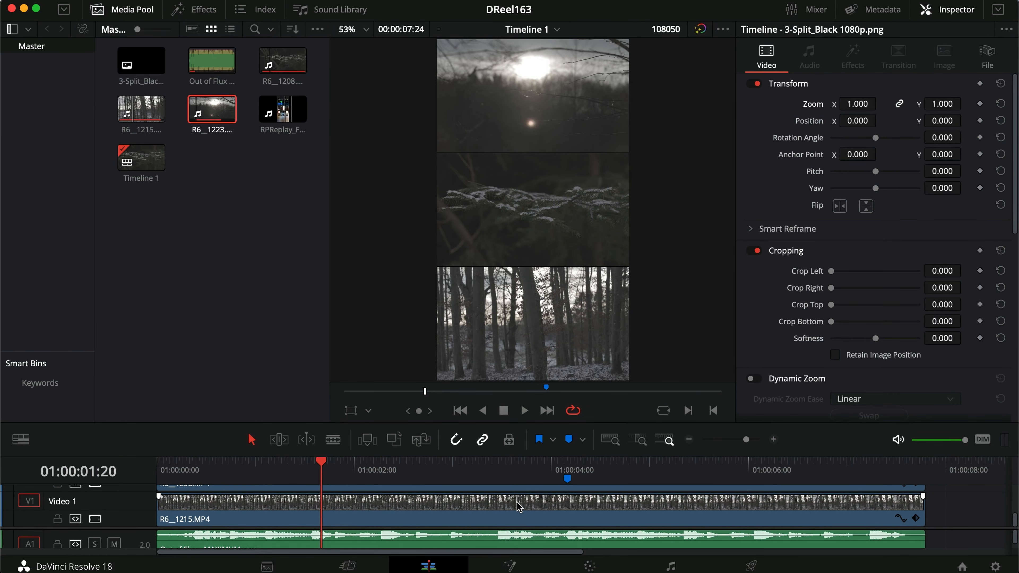
left_click_drag(472, 460, 463, 319)
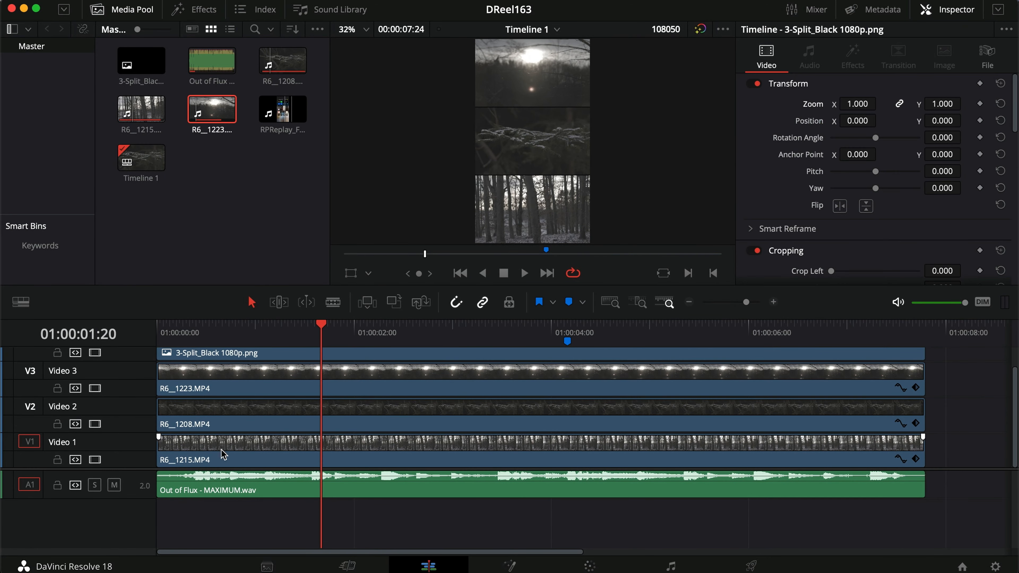
left_click_drag(146, 467, 145, 497)
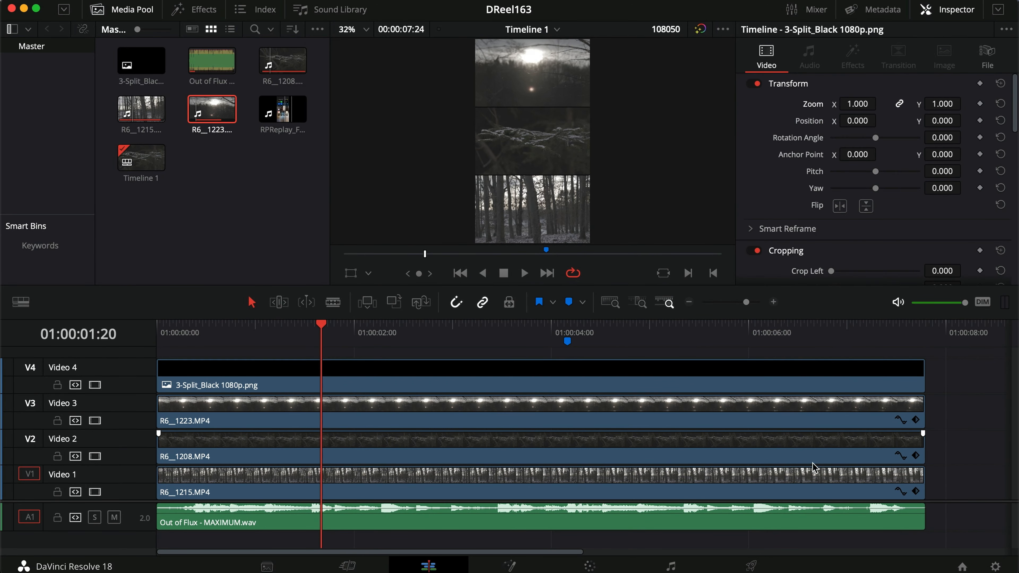
Create a new empty timeline named Hori with its own settings and a resolution of 3840 x 2160 Ultra HD
right_click(247, 217)
mouse_move(295, 220)
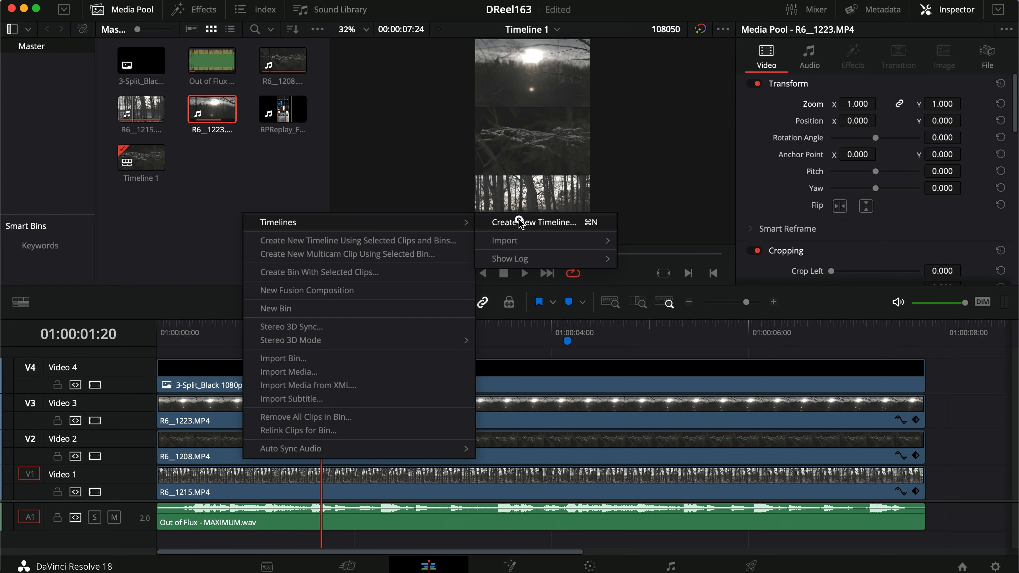
left_click(520, 221)
left_click(369, 377)
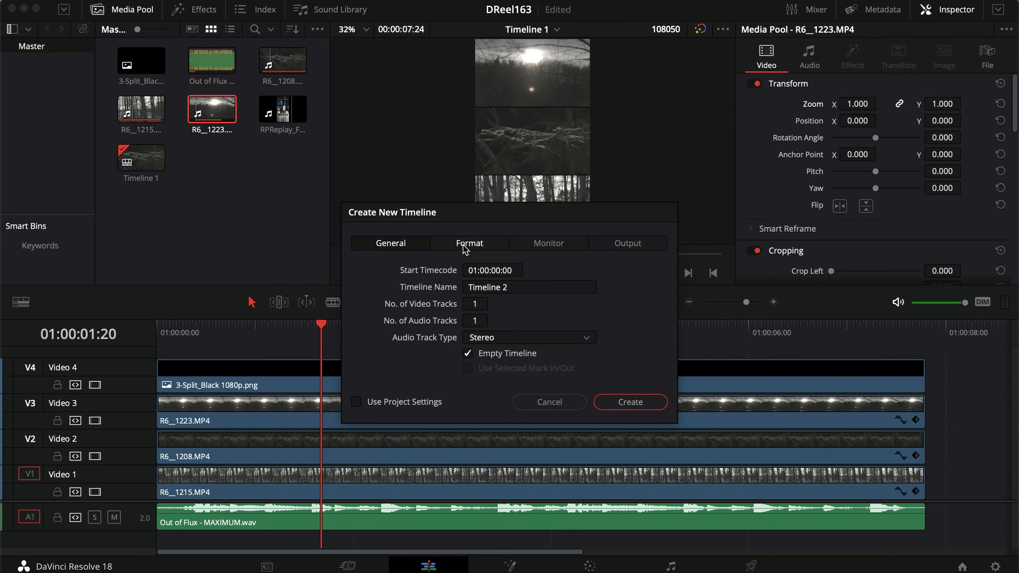
left_click(517, 285)
type("Hori")
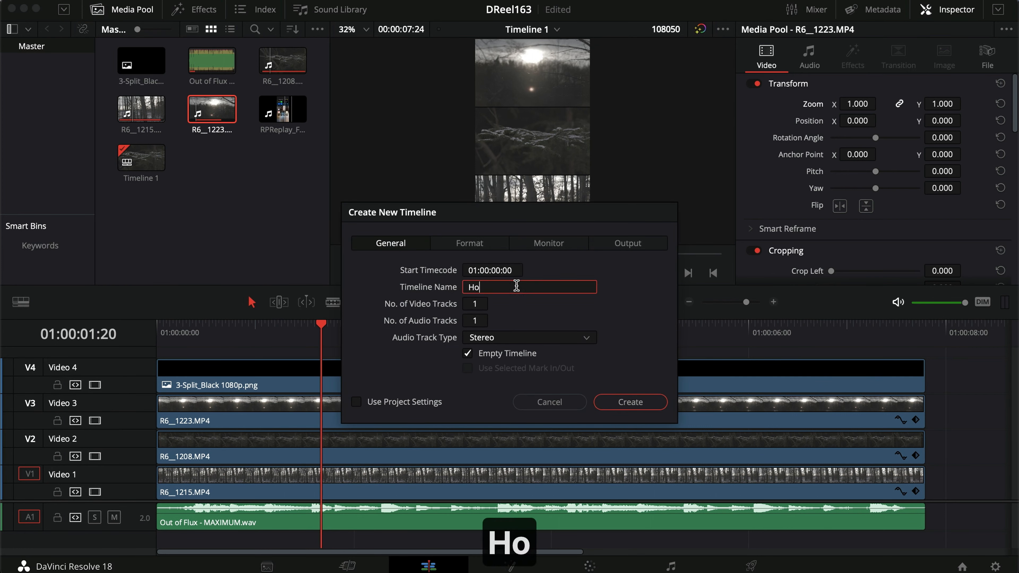
left_click(465, 243)
left_click(530, 270)
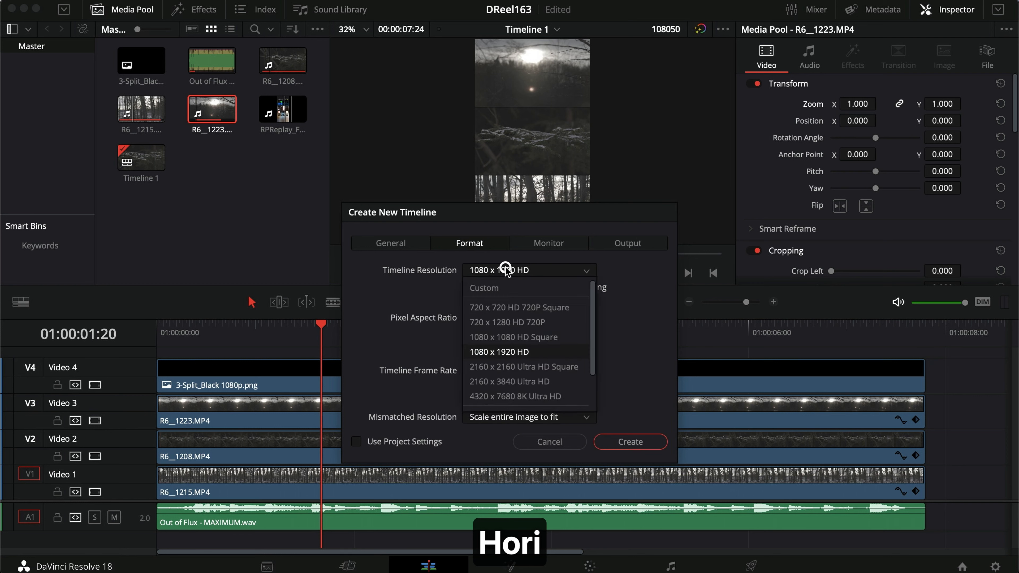
left_click(504, 346)
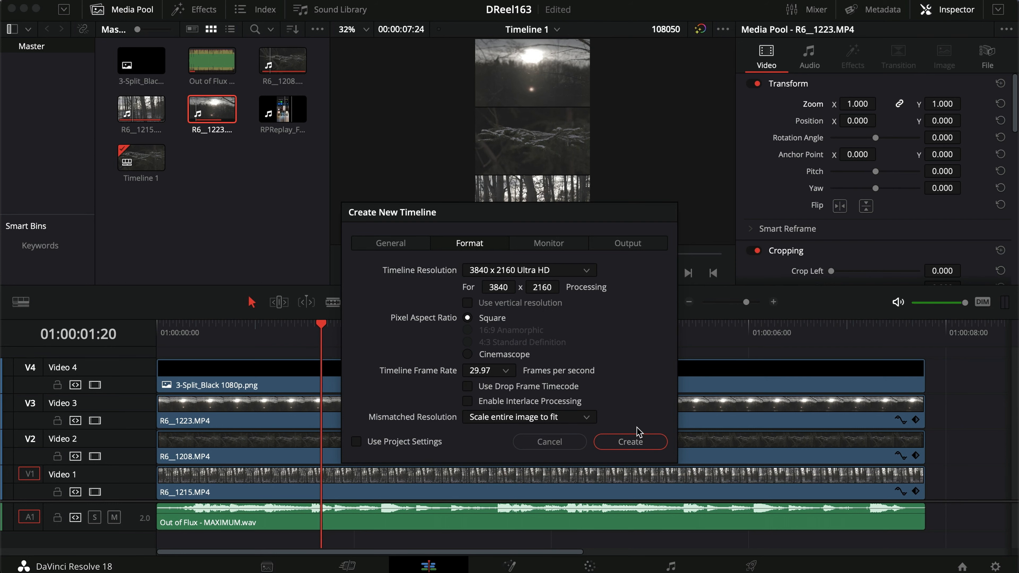
left_click(630, 442)
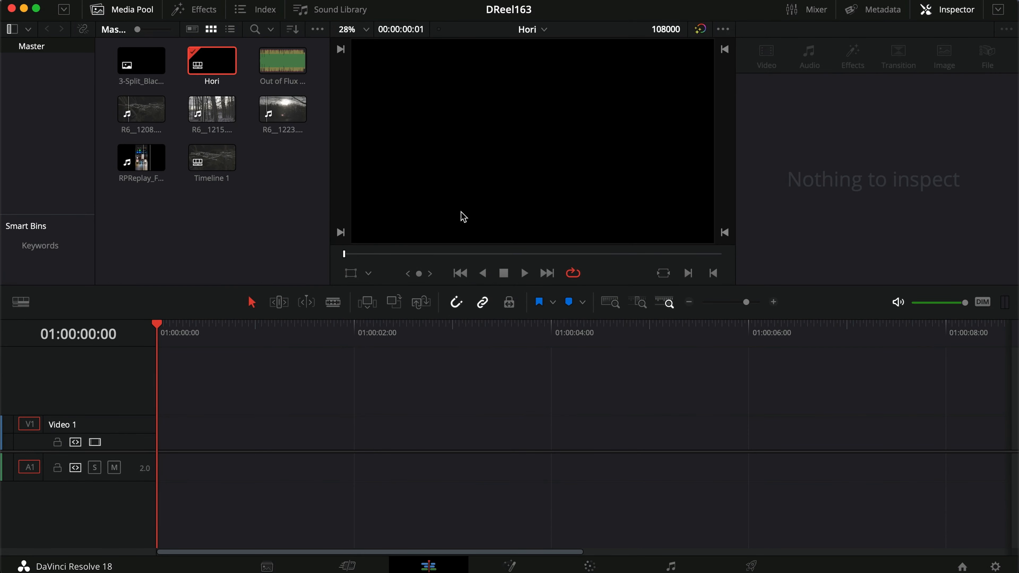
Copy the three forest clips from Video 1 to Video 3 of Timeline 1 into the Hori timeline
left_click(145, 108)
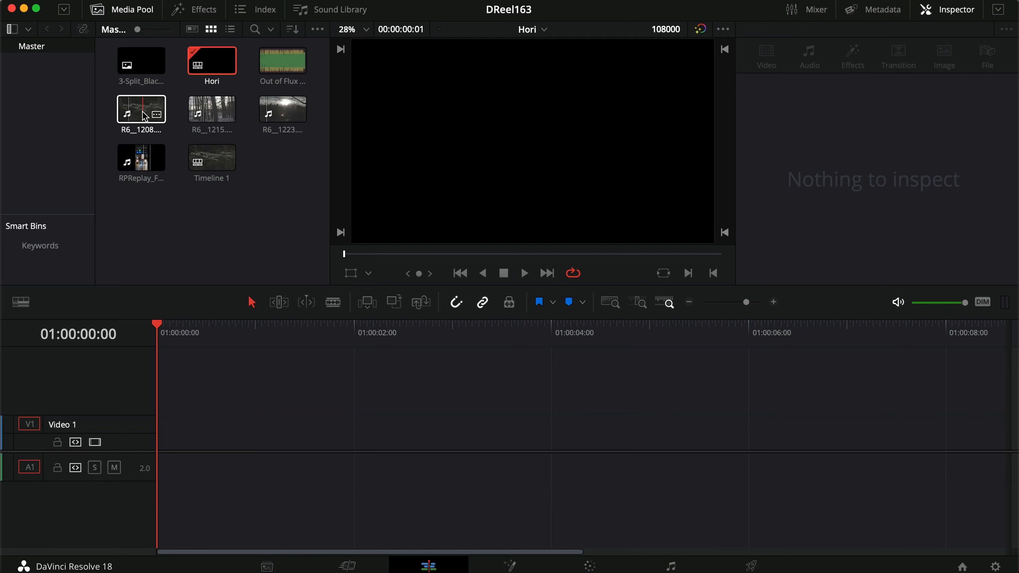
double_click(212, 157)
left_click_drag(952, 484, 732, 401)
key("super+c")
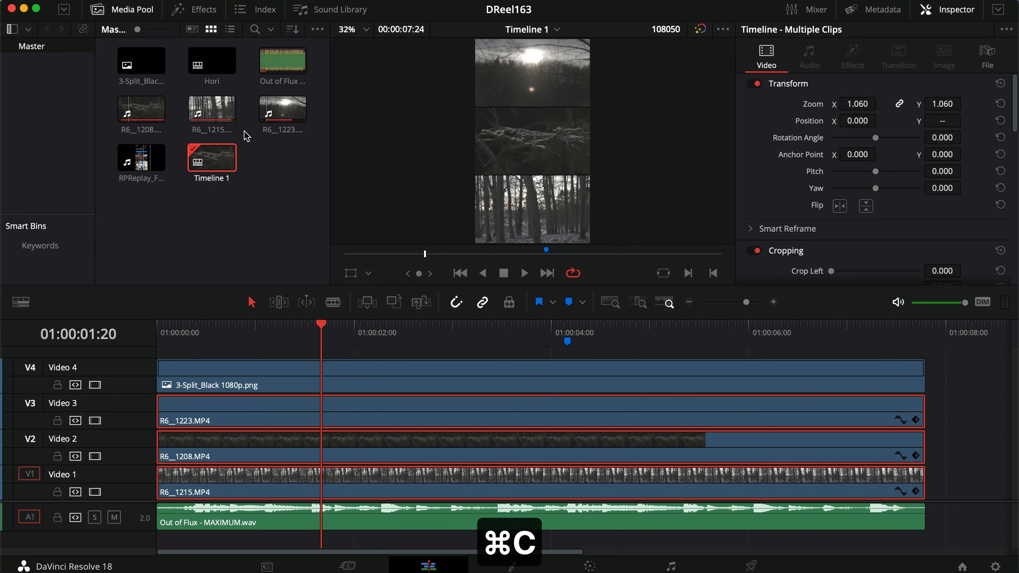
double_click(211, 60)
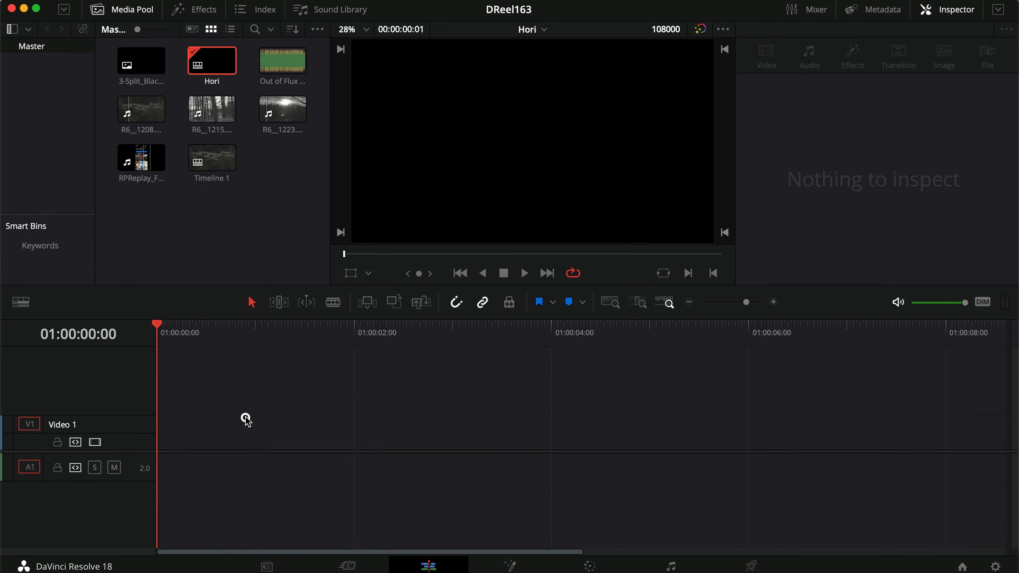
key("super+v")
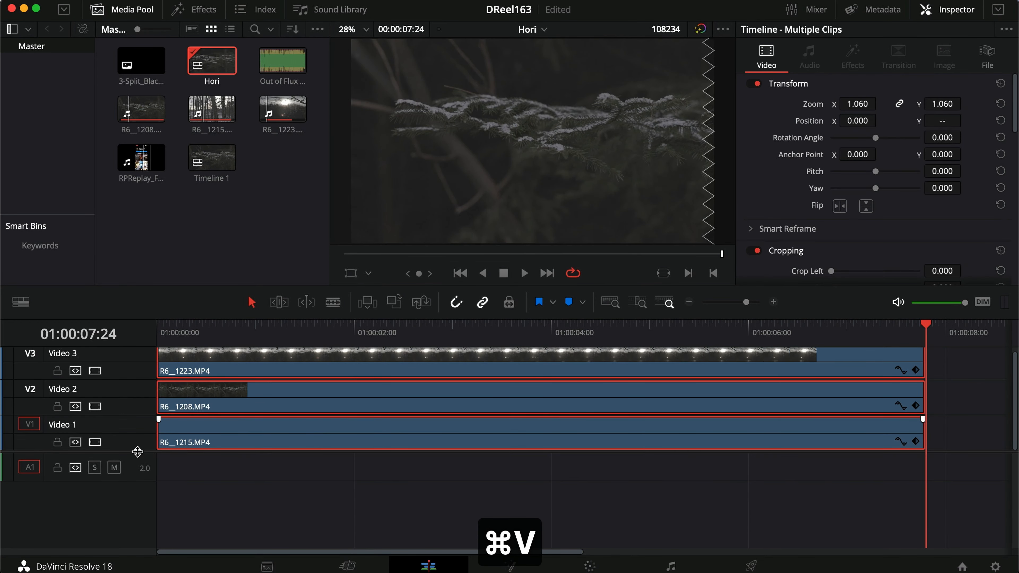
Arrange the Hori clips end to end on Video 1 in the order R6__1215.MP4, R6__1208.MP4, R6__1223.MP4
left_click_drag(137, 452, 138, 516)
scroll(376, 419, "down", 5)
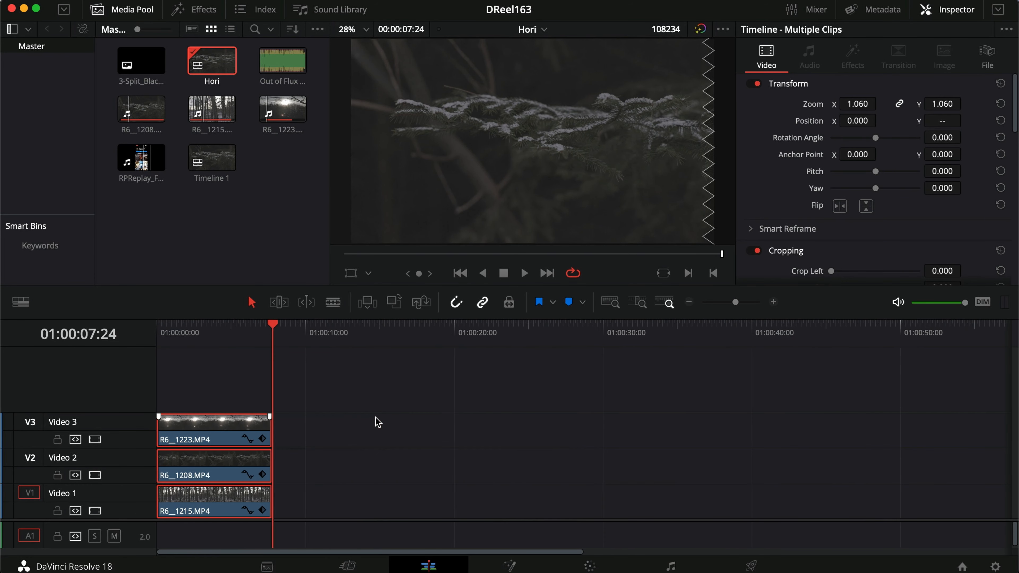
scroll(377, 421, "down", 1)
left_click(368, 419)
left_click_drag(206, 462, 308, 498)
left_click_drag(237, 426, 355, 442)
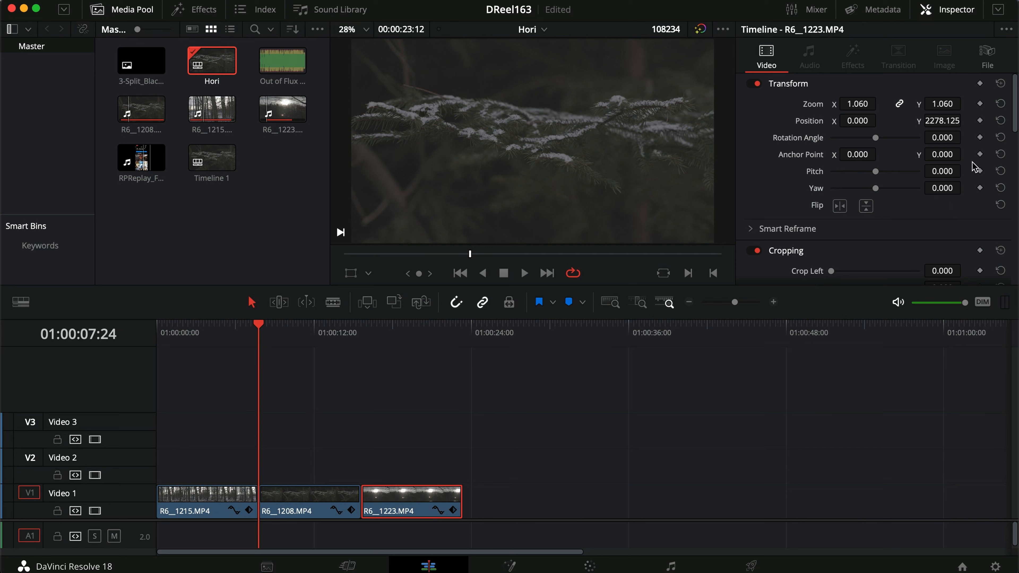
Reset the Transform settings of all three Hori clips, R6__1223.MP4, R6__1208.MP4 and R6__1215.MP4, to their defaults
left_click(1002, 84)
left_click(342, 508)
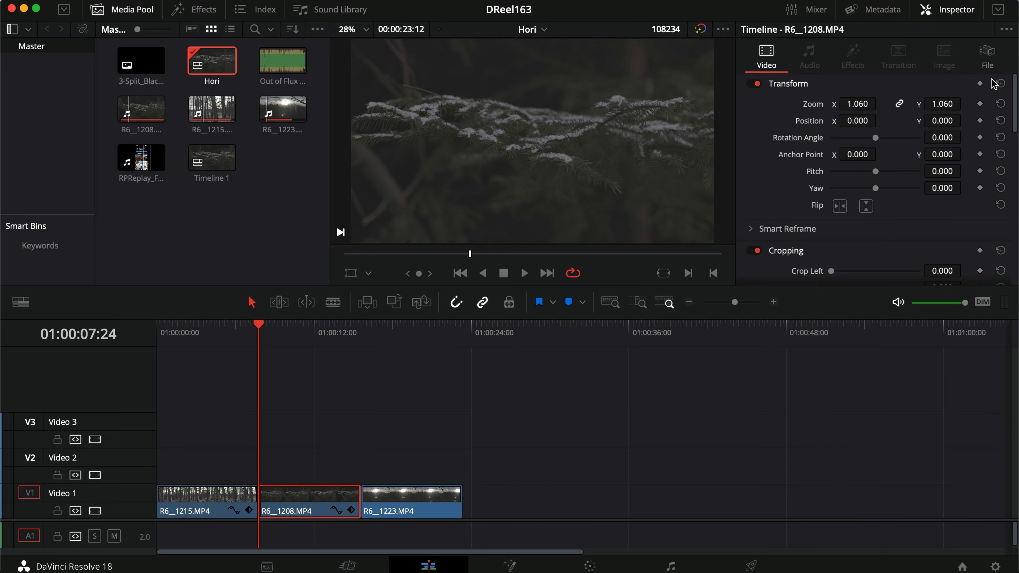
left_click(1002, 83)
left_click(188, 498)
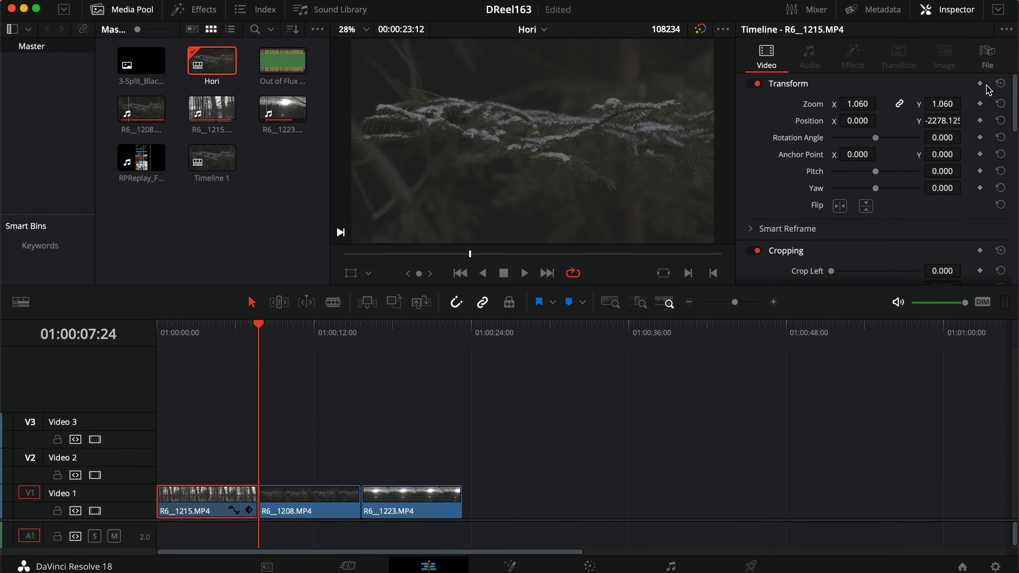
left_click(999, 83)
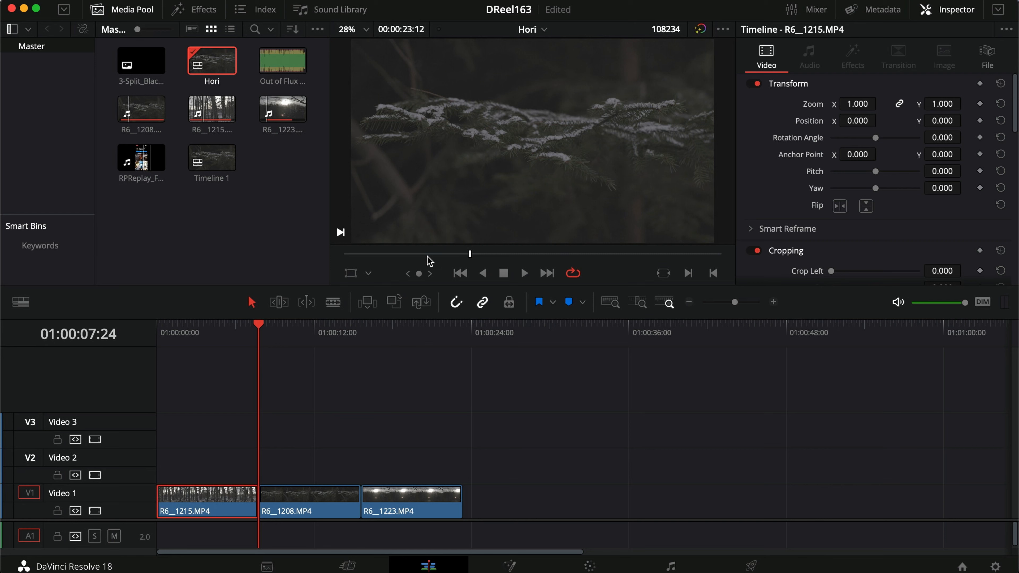
Park the playhead on R6__1208.MP4, switch to the Color page, and hide the clip thumbnails
left_click(221, 336)
left_click(308, 421)
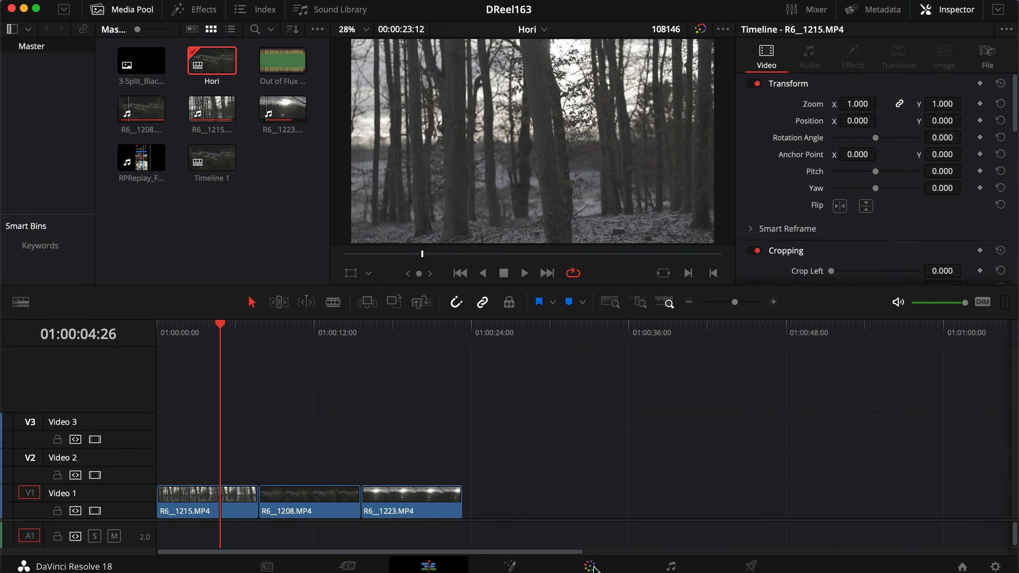
left_click(300, 336)
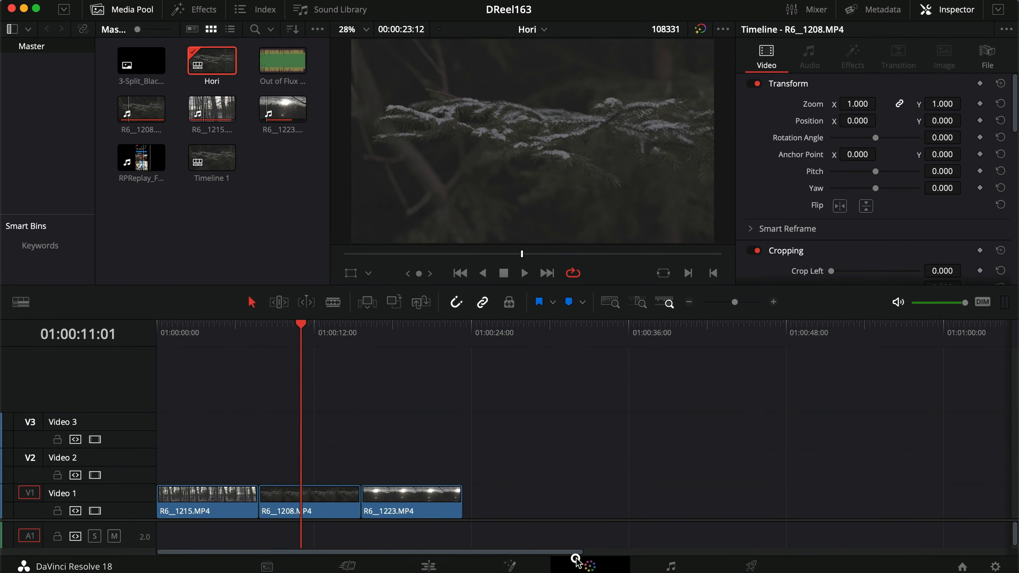
left_click(576, 562)
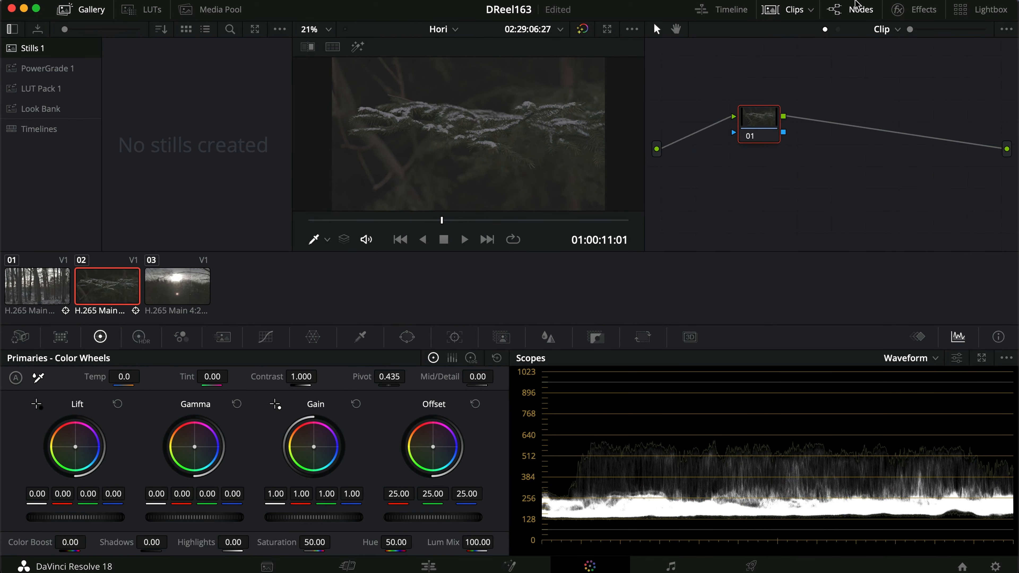
left_click(785, 9)
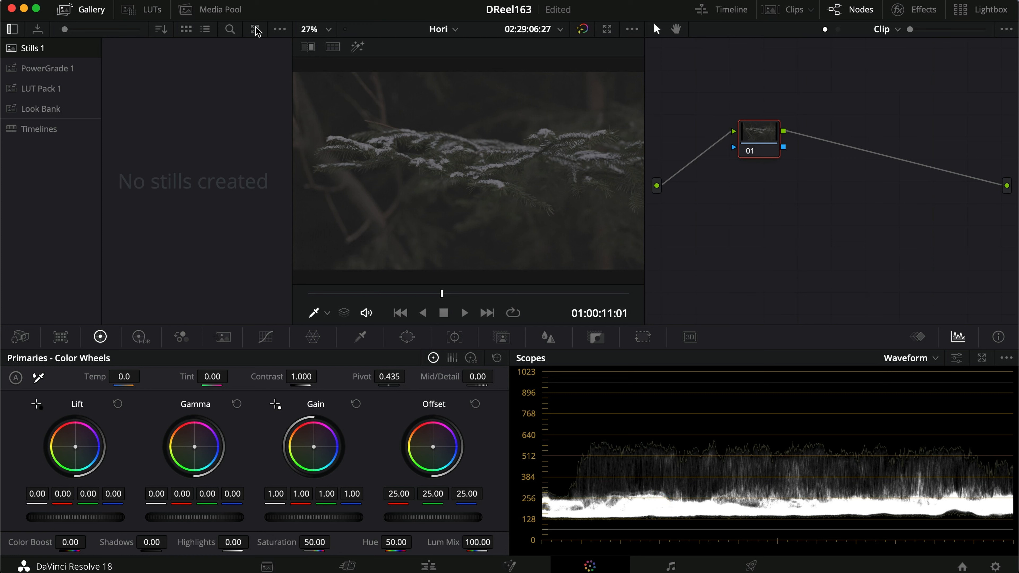
Apply the COG3-DWG power grade from PowerGrade 1 to the clip and delete its original node
left_click(28, 70)
middle_click(137, 79)
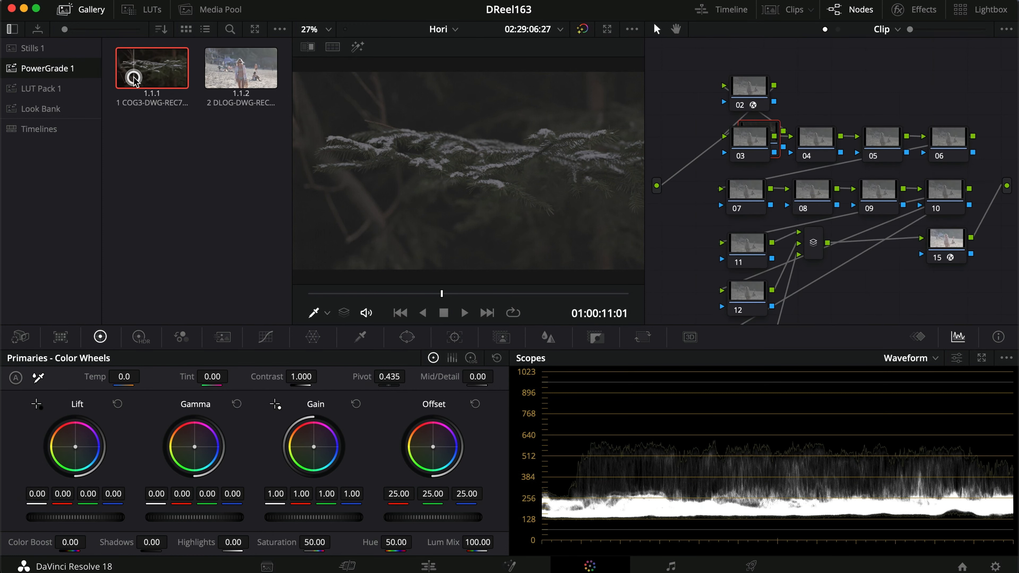
key("BackSpace")
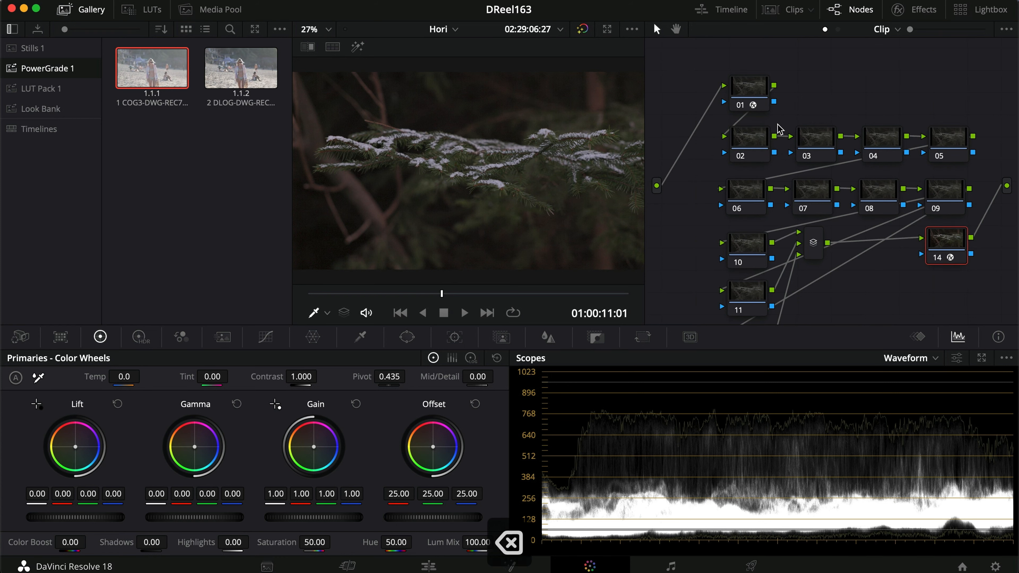
Review the Color Space Transform settings of node 01 and node 14
left_click(752, 93)
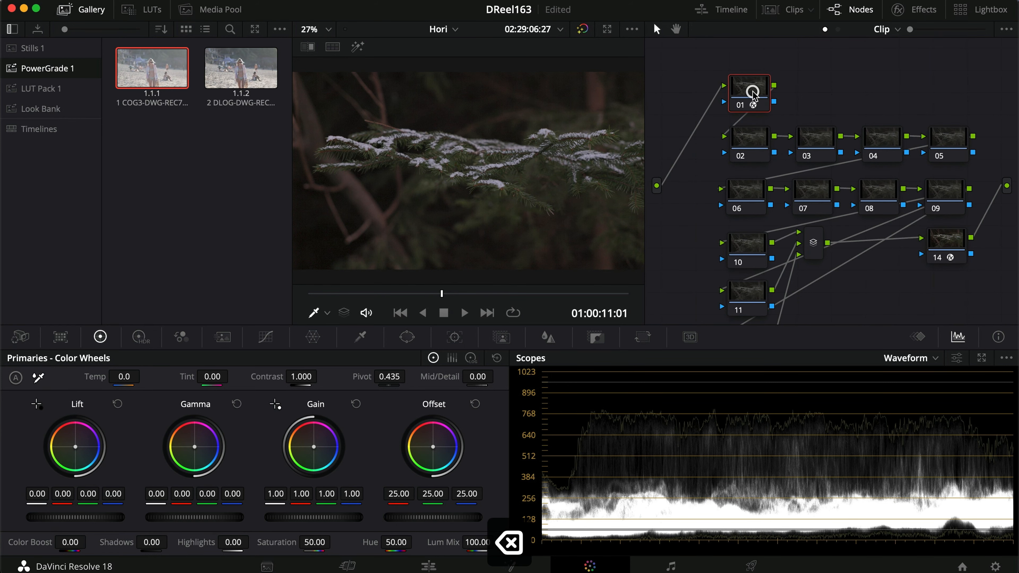
left_click(920, 11)
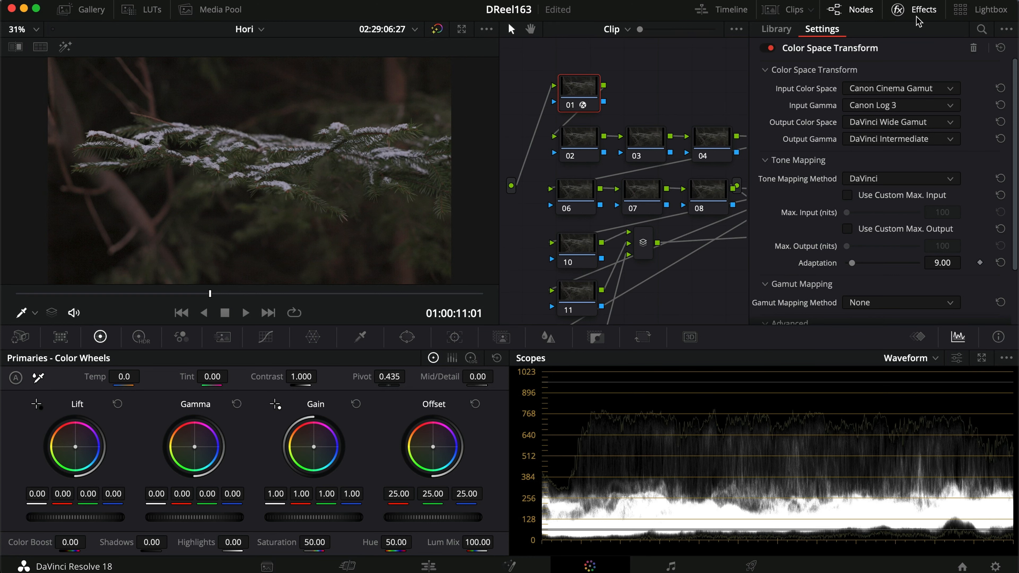
left_click(898, 9)
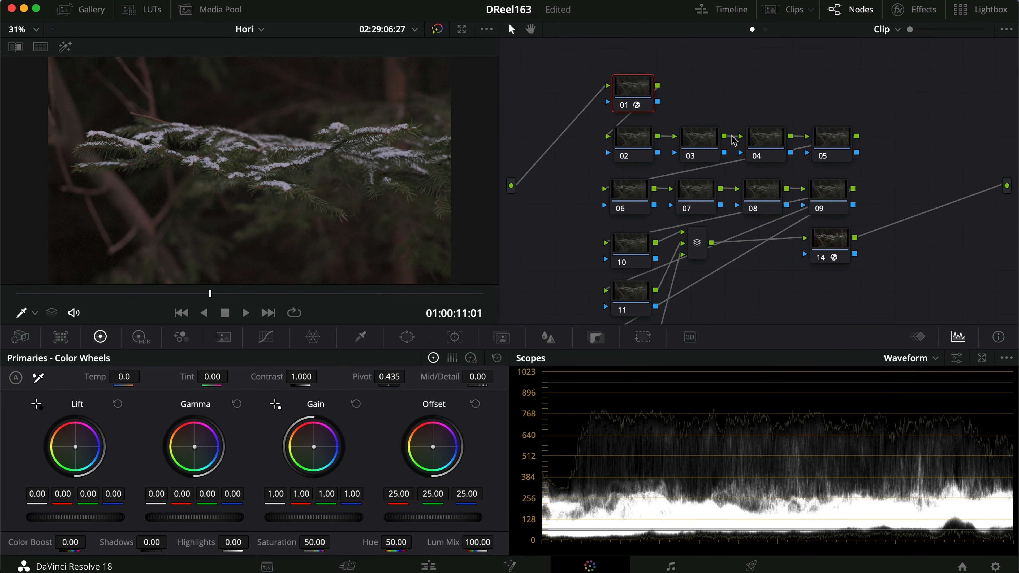
left_click(830, 238)
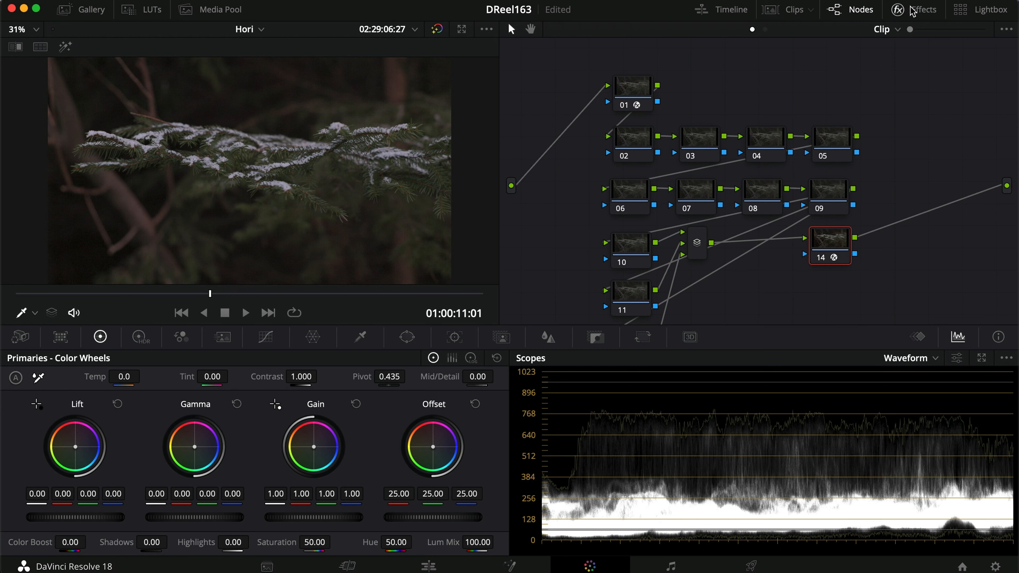
left_click(899, 9)
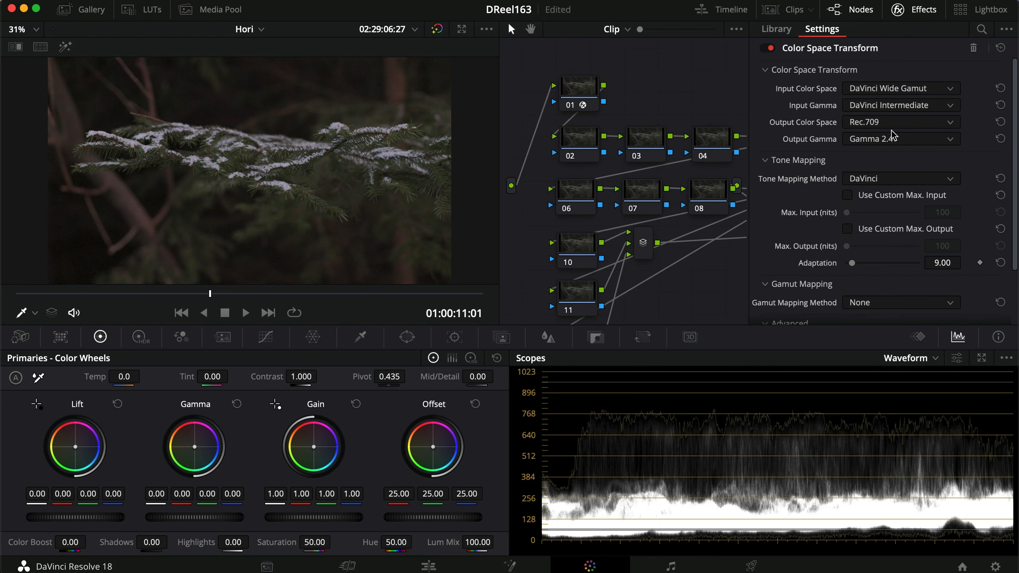
left_click(898, 9)
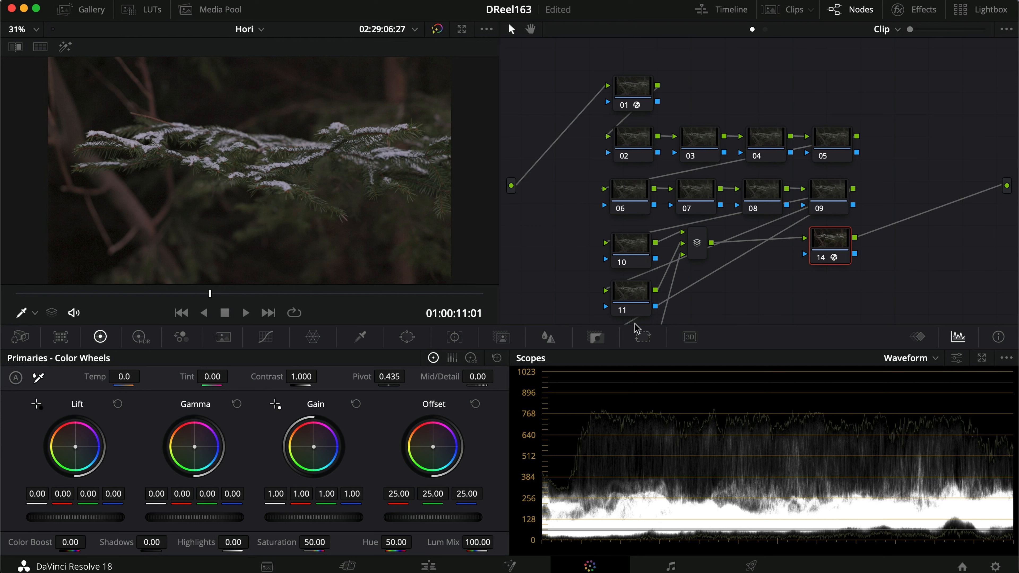
Apply the Cine 1 LOG V1 LUT from The Cine Pack's LOG folder to node 06
scroll(665, 284, "down", 1)
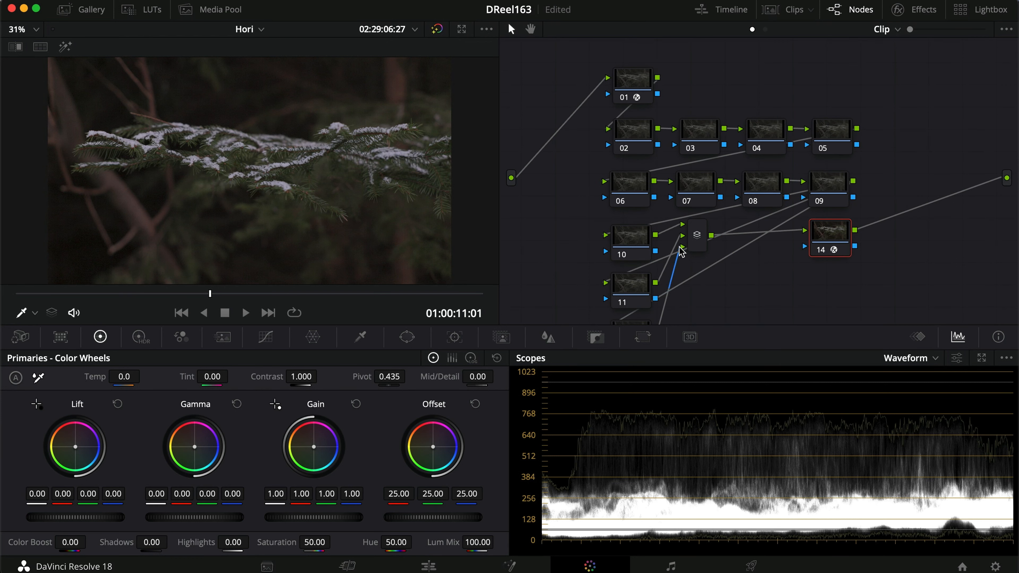
left_click(641, 193)
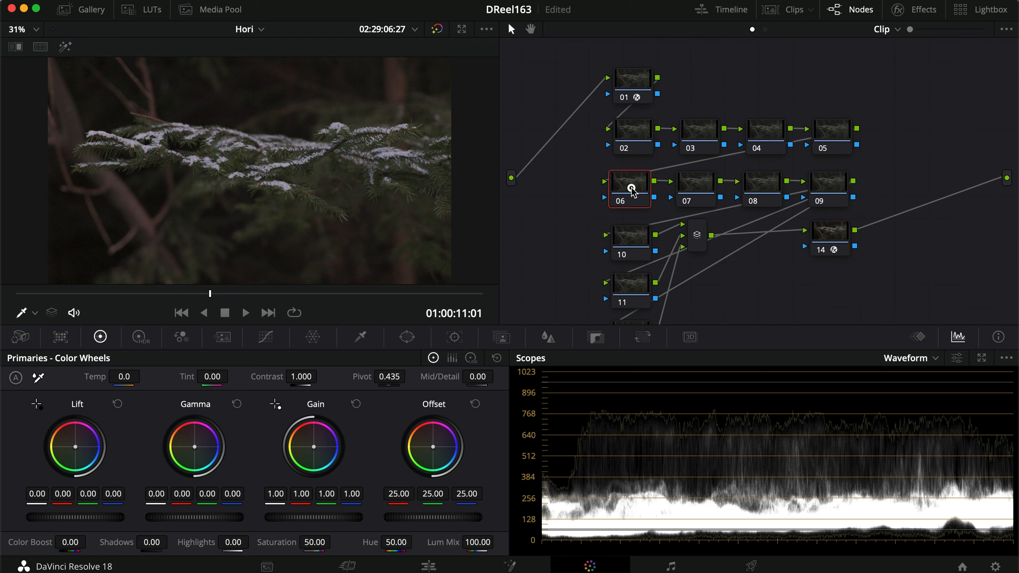
left_click(151, 9)
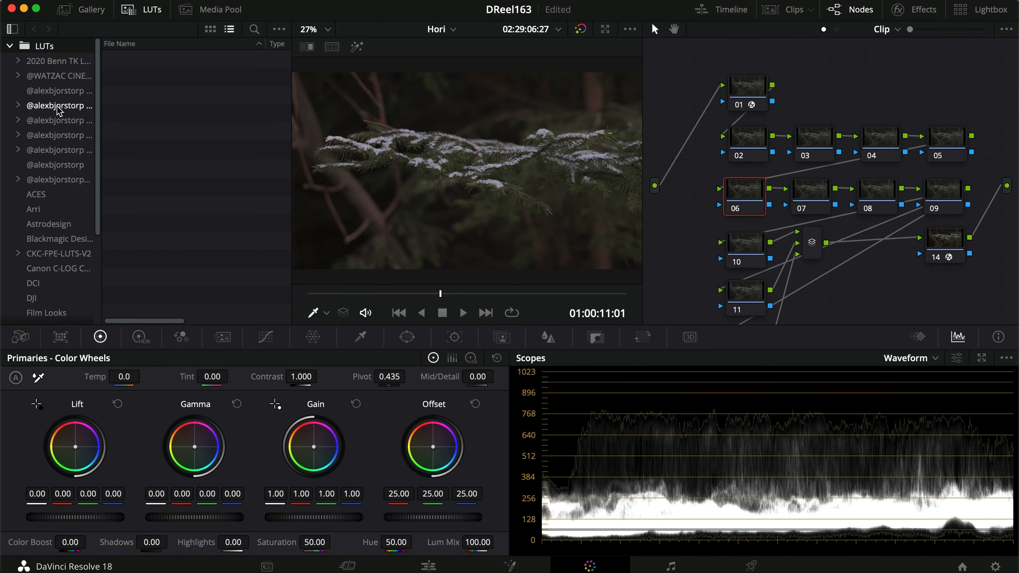
left_click(52, 119)
left_click(54, 136)
left_click(56, 152)
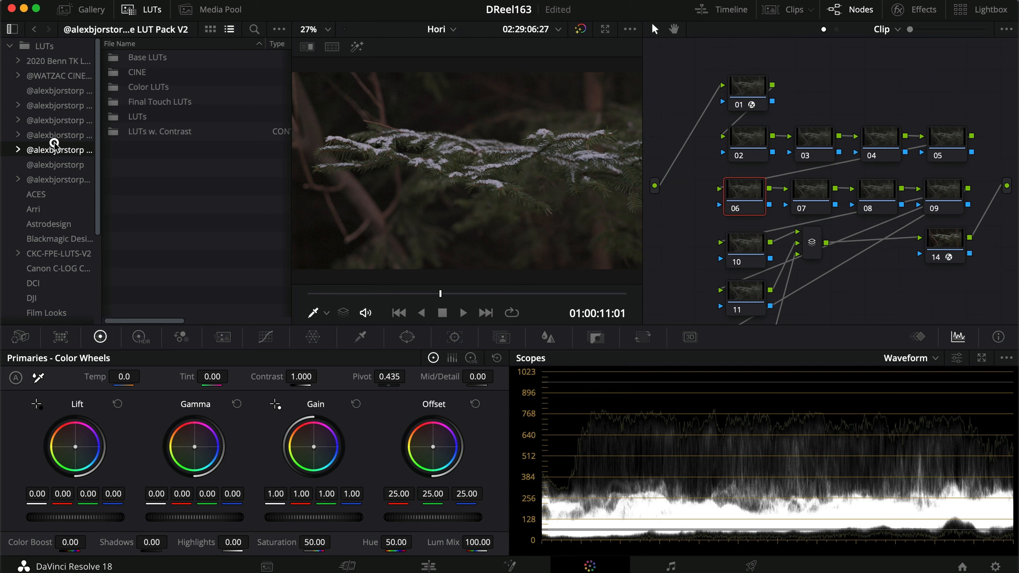
left_click(54, 136)
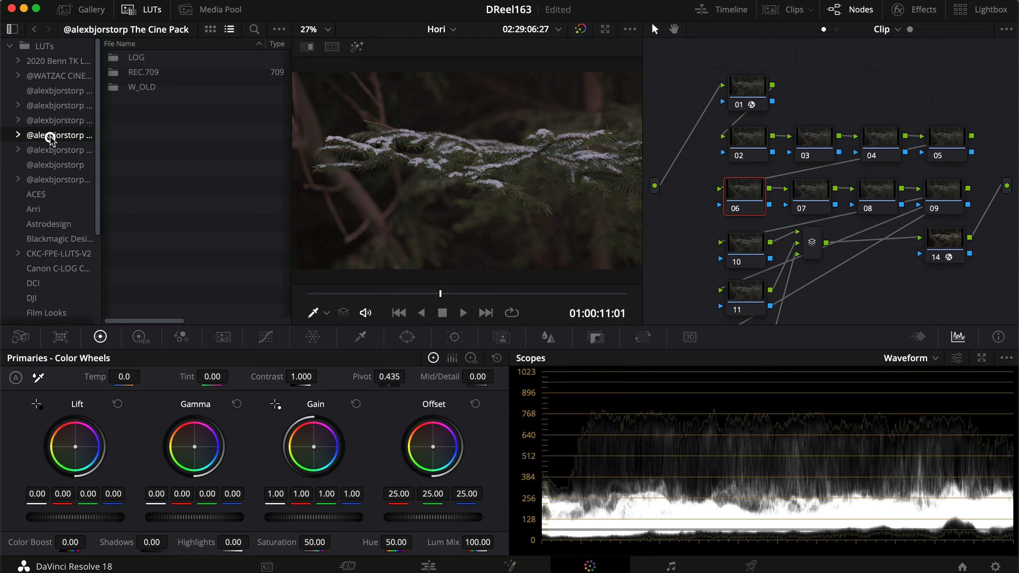
double_click(151, 58)
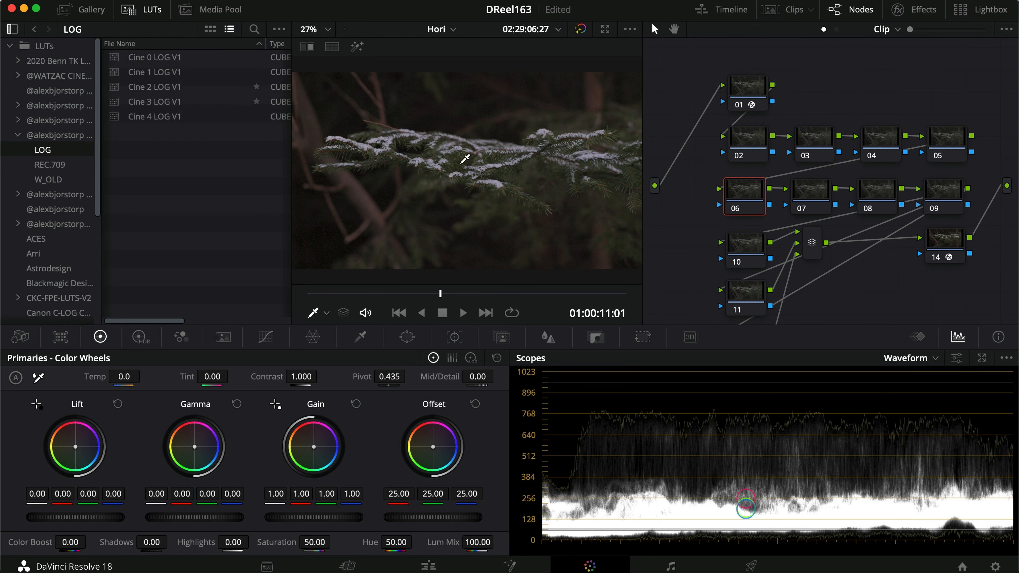
double_click(194, 72)
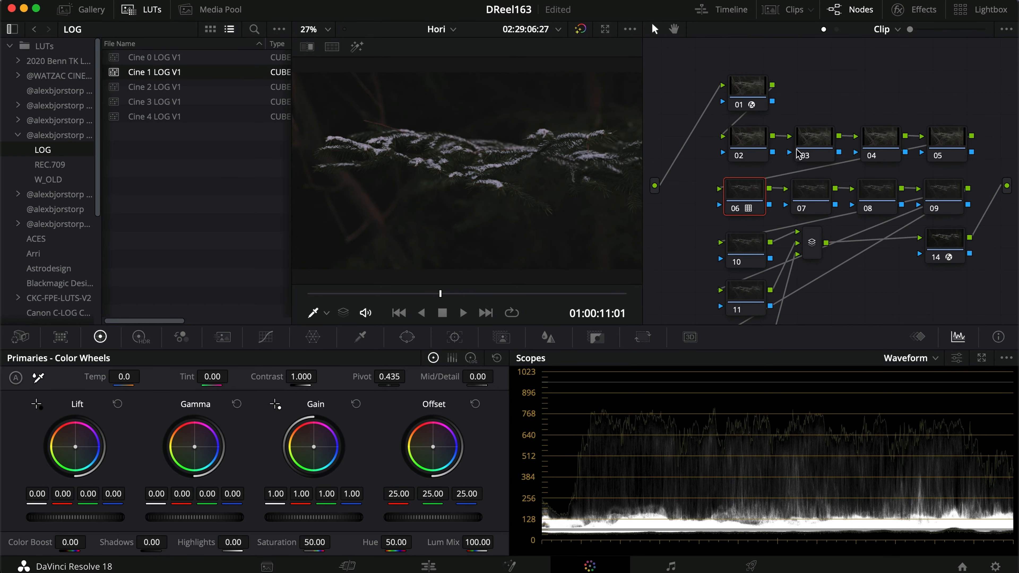
Brighten the branch clip on node 03 by setting the Offset to 33.50 and raising the Gain
left_click(808, 144)
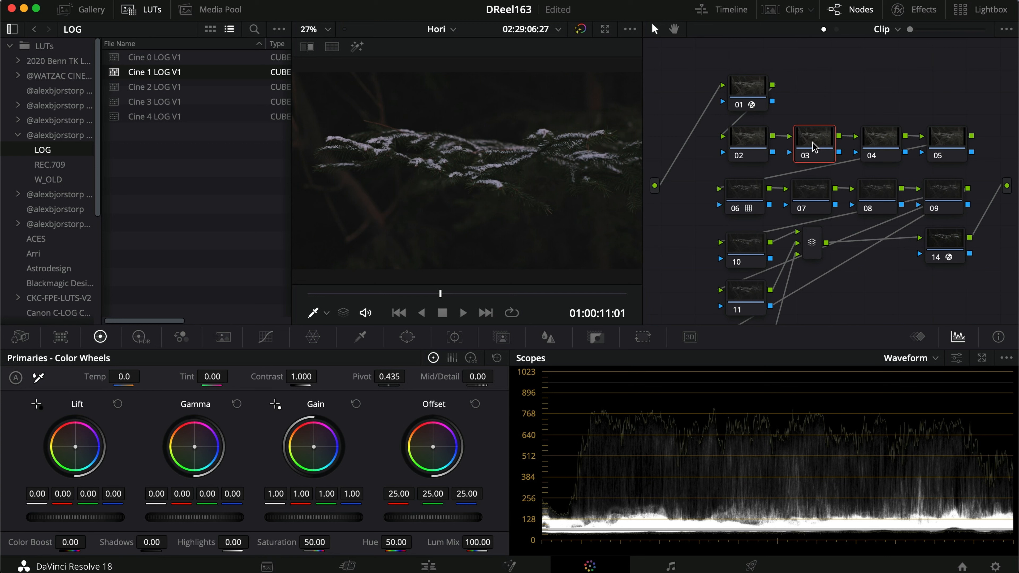
left_click_drag(415, 518, 599, 480)
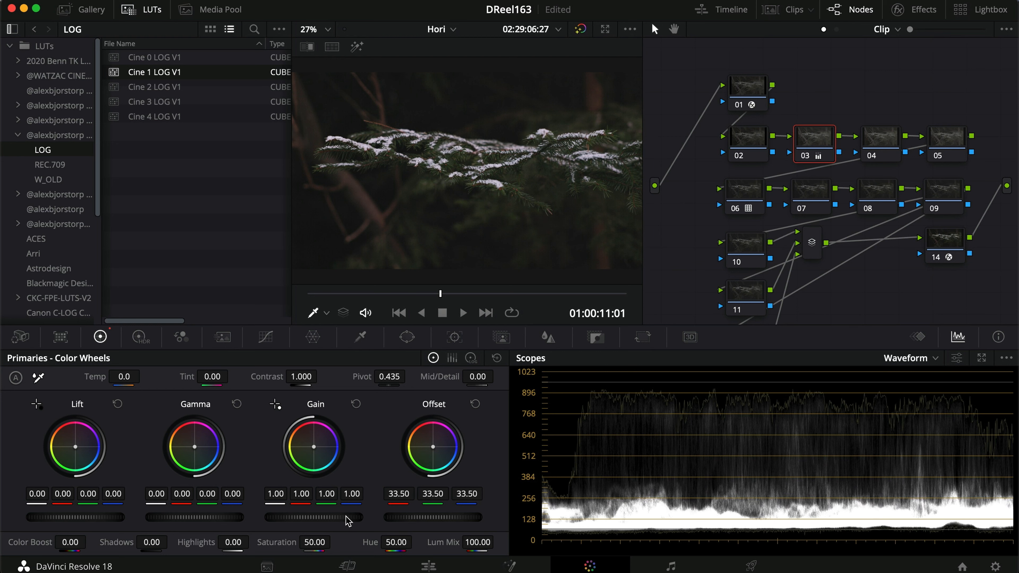
left_click_drag(309, 519, 432, 510)
left_click_drag(440, 294, 456, 294)
Disable LUT node 06 and balance the clip on node 02 with Tint -7.00 and Temp 50.0
left_click(735, 208)
left_click(748, 139)
mouse_move(212, 377)
left_mouse_down()
mouse_move(179, 380)
mouse_move(199, 379)
left_mouse_up()
left_click_drag(120, 377, 122, 380)
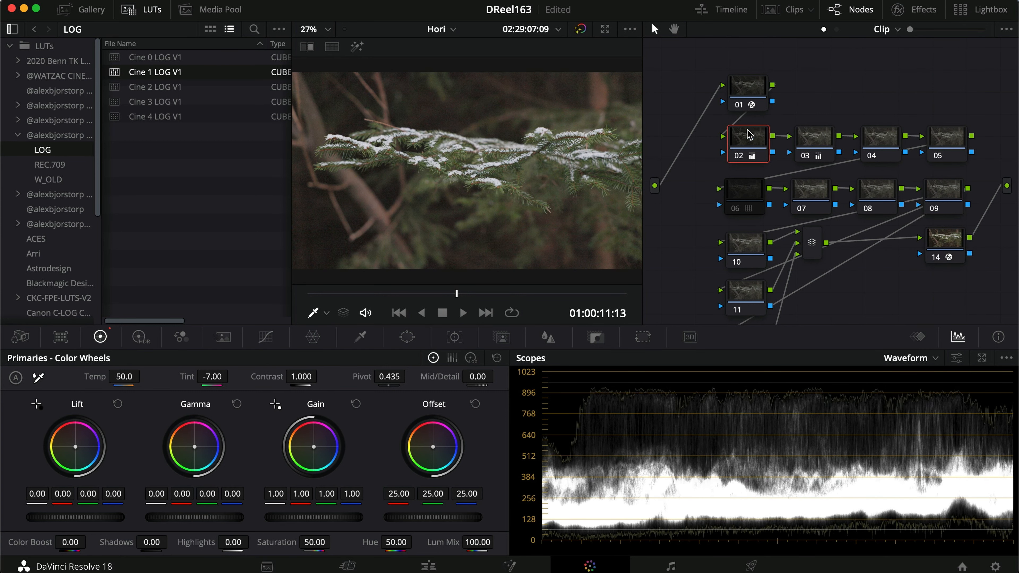
Re-enable node 06 and compare the picture with and without its LUT in full screen
left_click(744, 193)
key("super+d")
key("super+f")
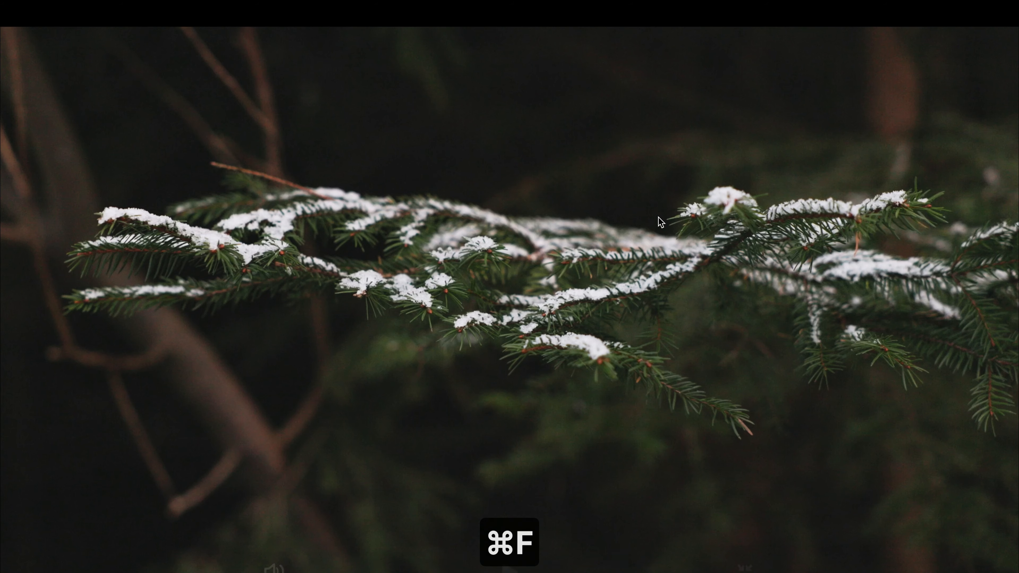
key("super+d")
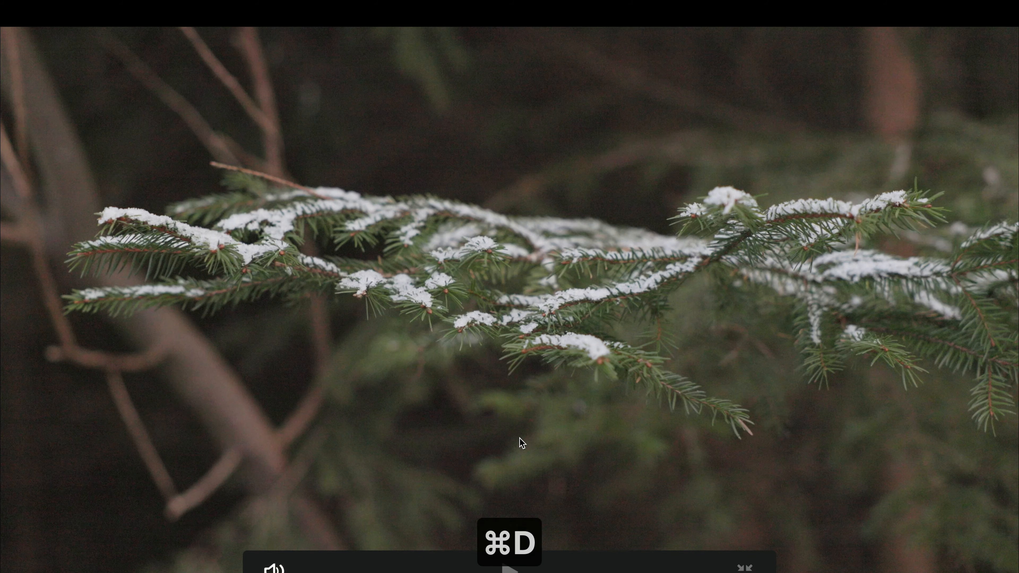
key("super+f")
Select node 02 and play back the graded branch clip in full screen
left_click(753, 140)
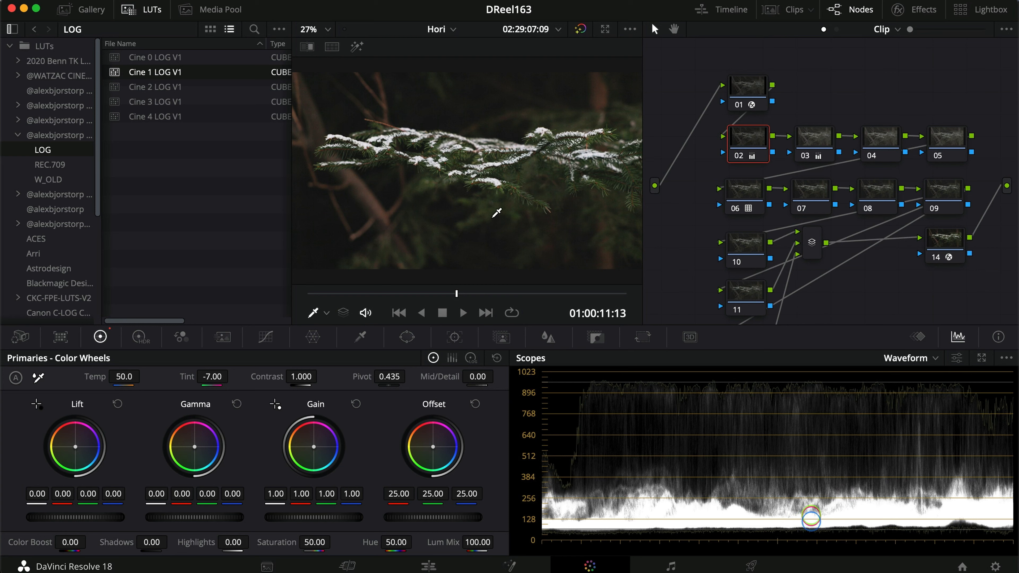
key("super+f")
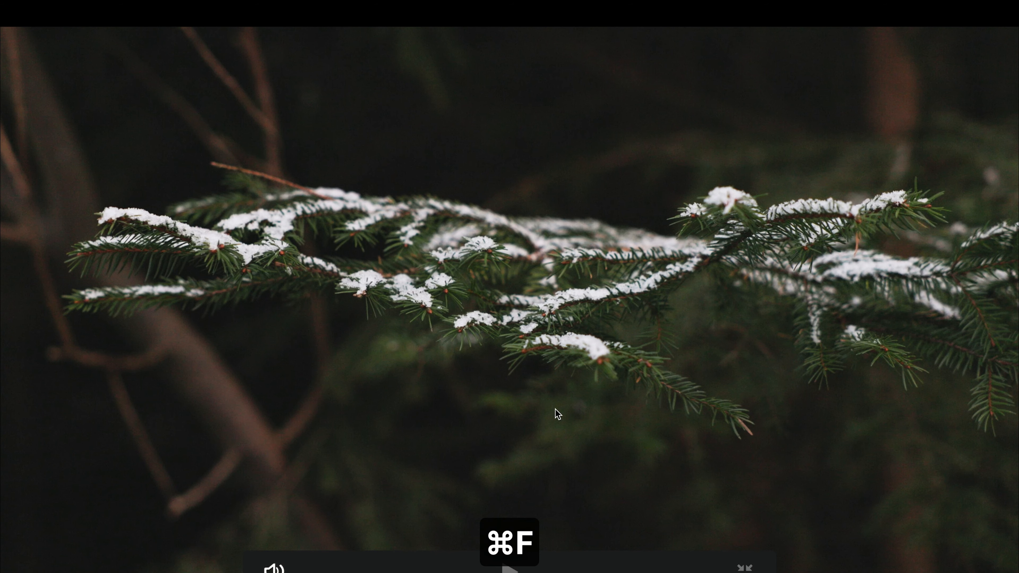
key("space")
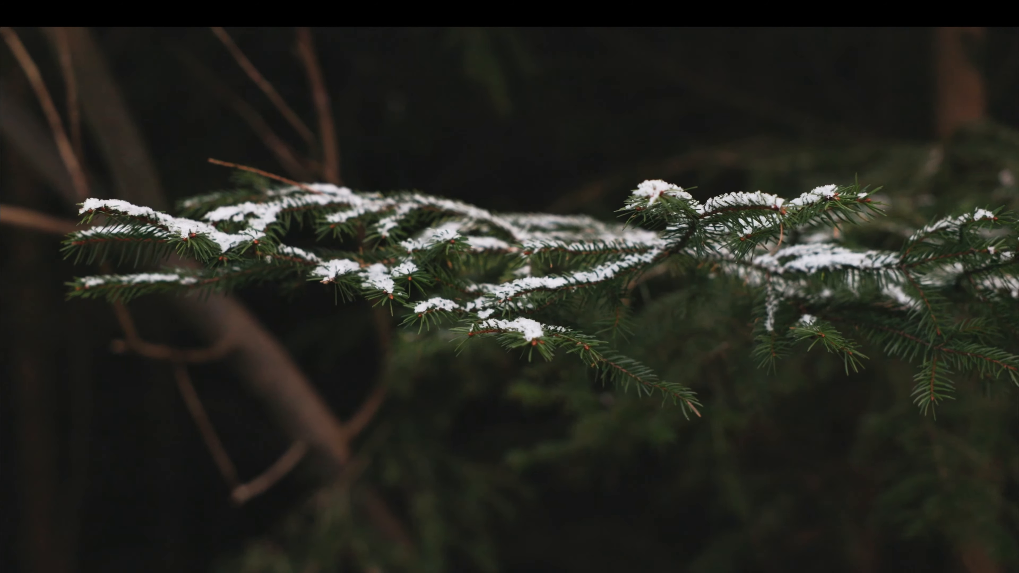
key("Escape")
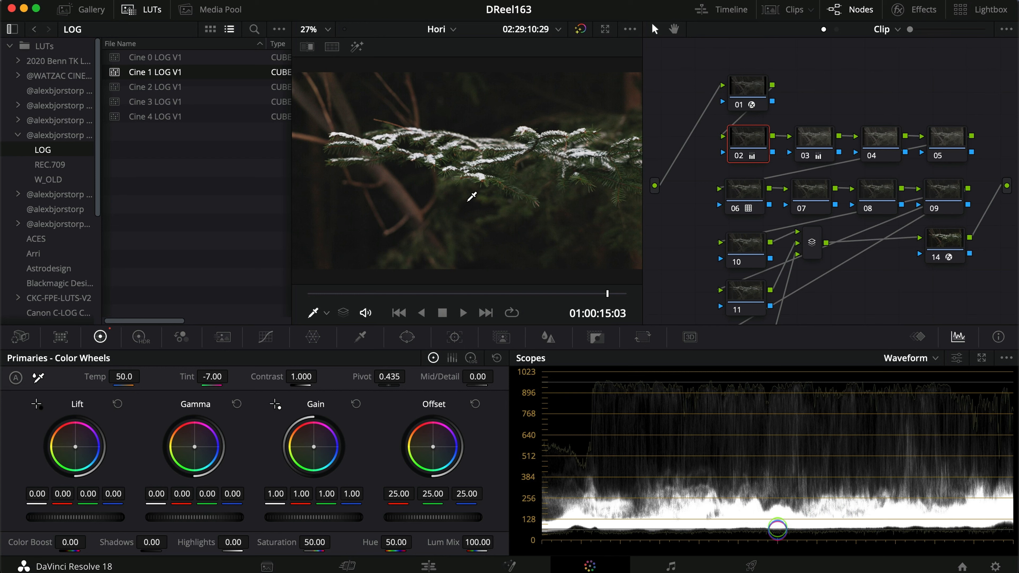
key("super+f")
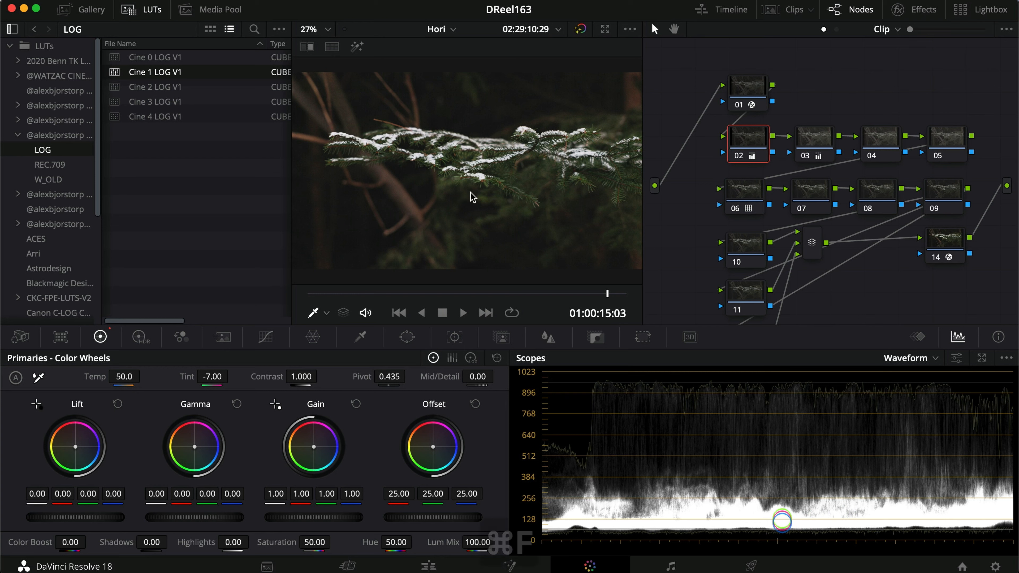
key("super+f")
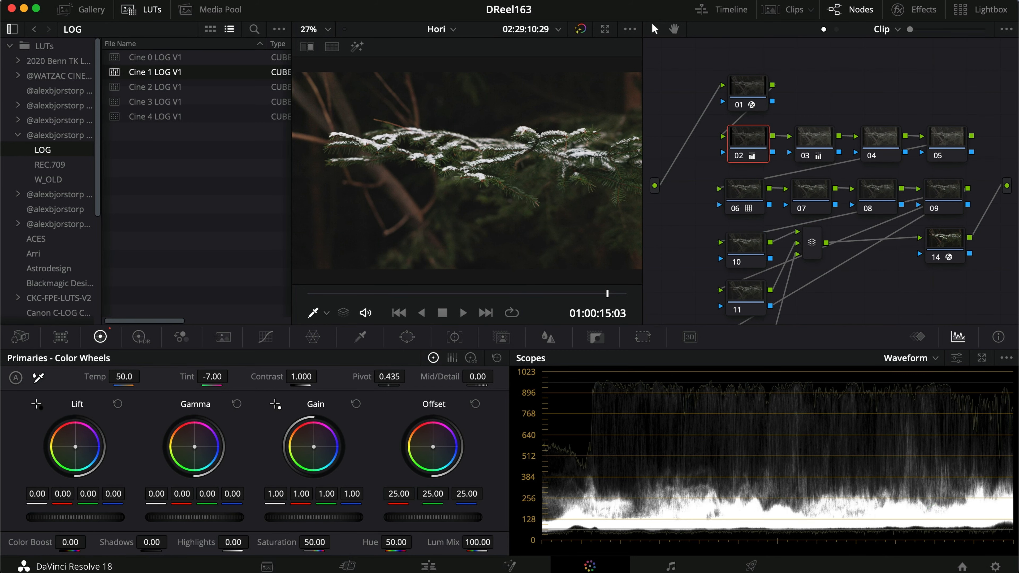
Show the clip thumbnails, copy the grade of clip 02 and paste it onto clips 01 and 03
left_click(786, 9)
key("super+c")
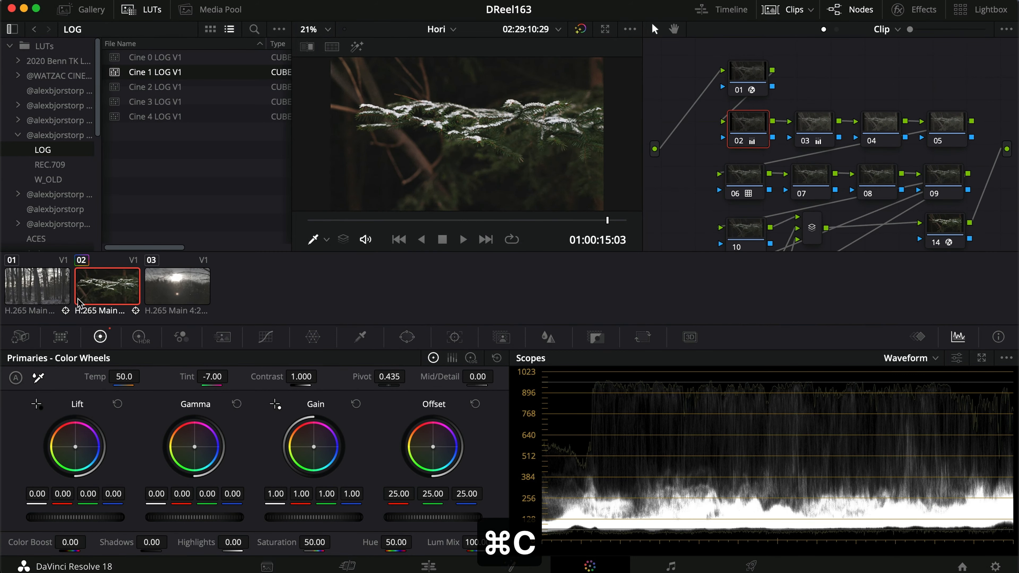
left_click(37, 285)
key("super+v")
left_click(177, 286)
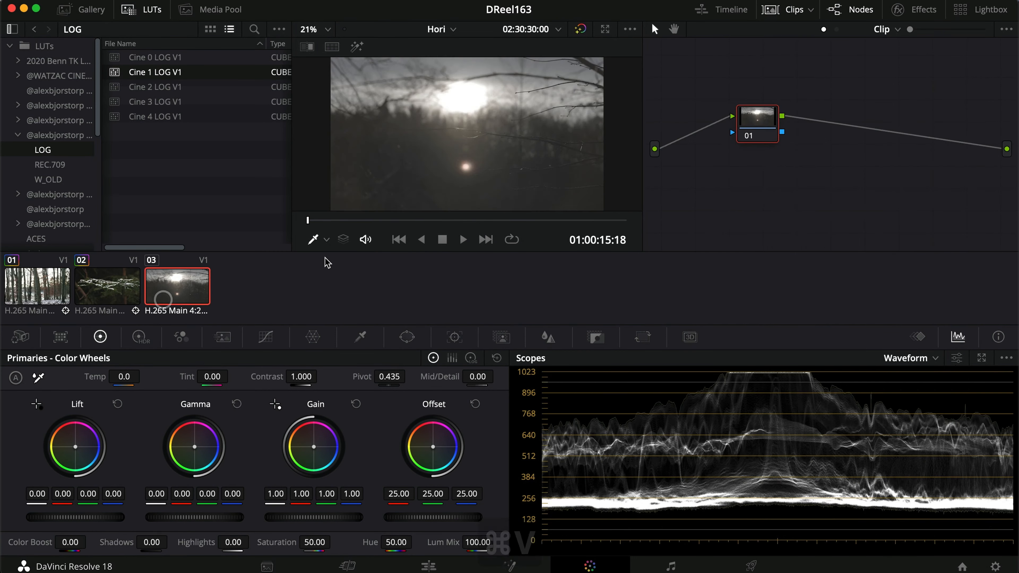
key("super+v")
On clip 01, compare the picture with and without node 02's balance in full screen, and reset node 02's grade
left_click(42, 288)
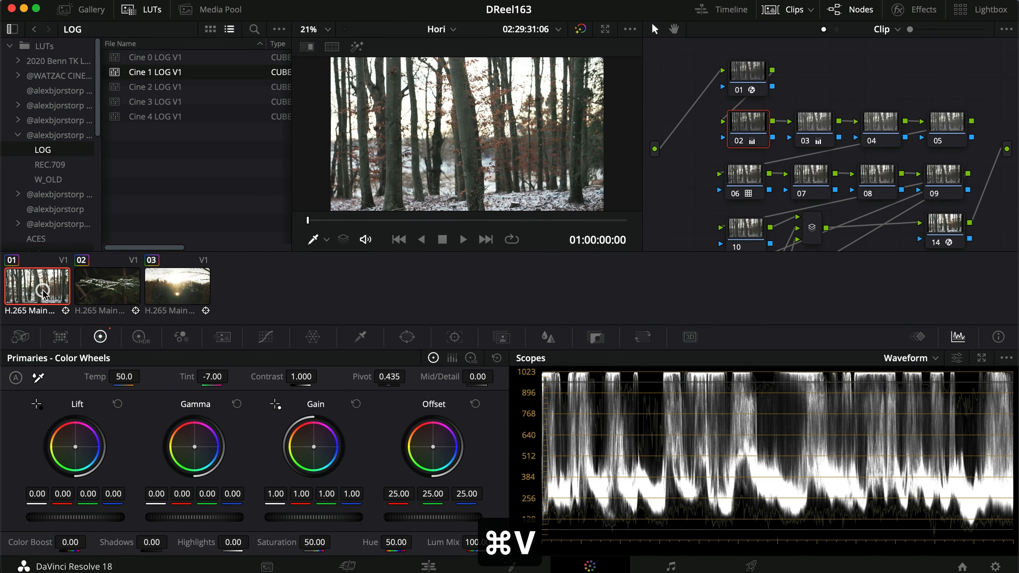
key("super+d")
key("super+d")
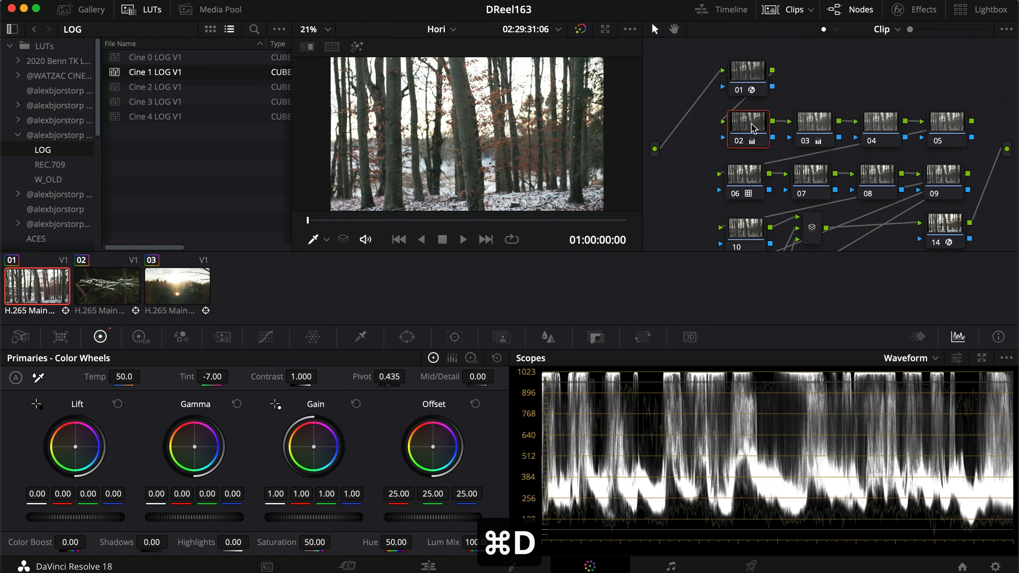
key("super+f")
key("super+d")
key("super+d")
key("Escape")
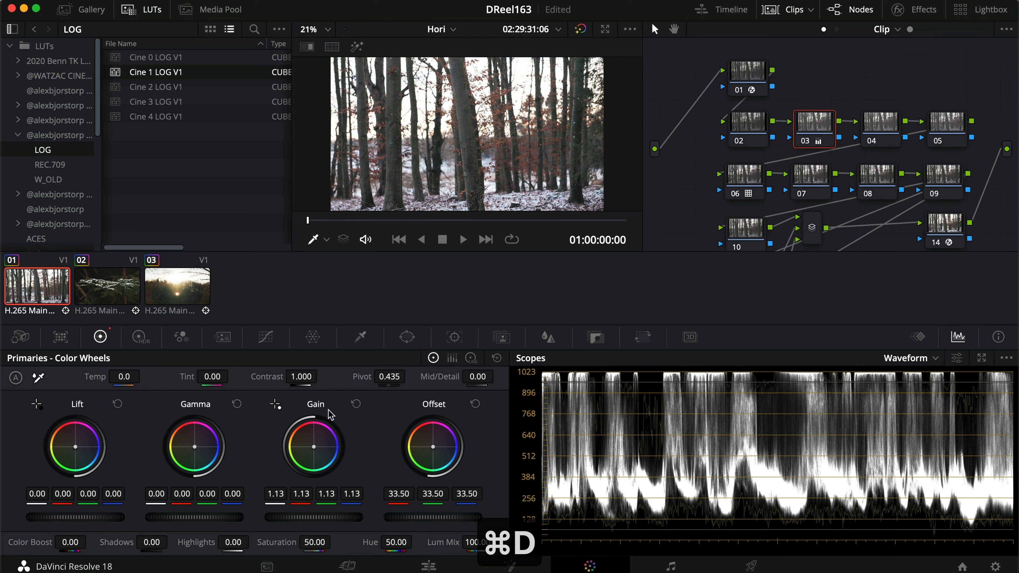
On node 03 of clip 01, reset the Gain and set Gamma to 0.02 and Lift to -0.04
left_click(357, 401)
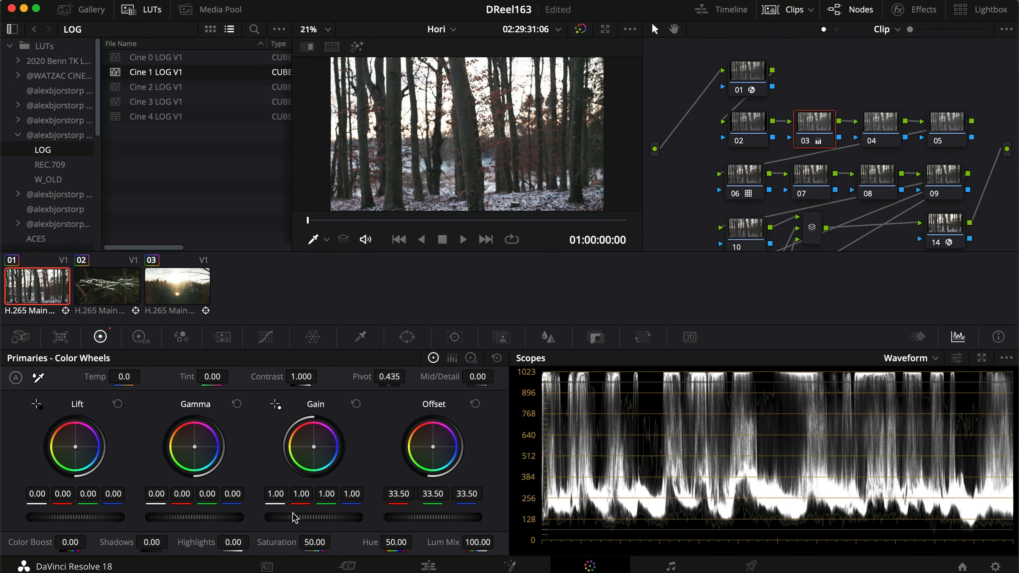
left_click_drag(187, 519, 201, 517)
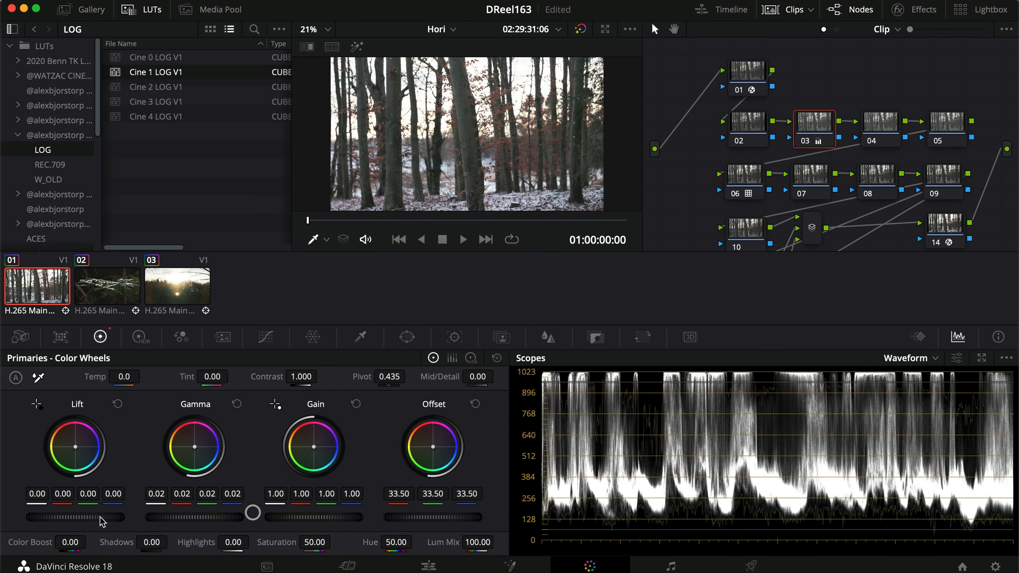
left_click_drag(93, 521, 23, 519)
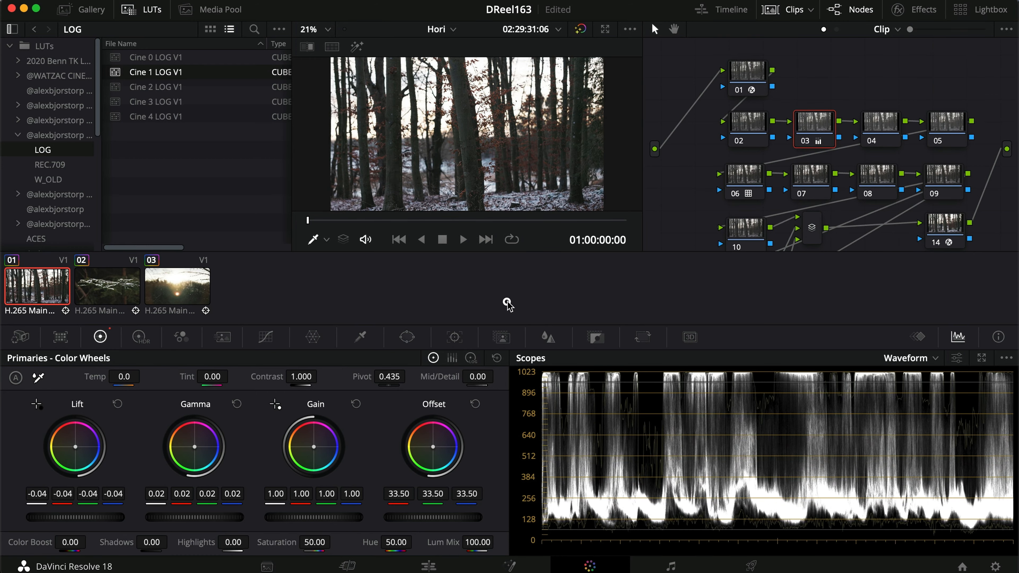
Review clip 01 in full screen and compare it with and without the LUT on node 06
key("super+f")
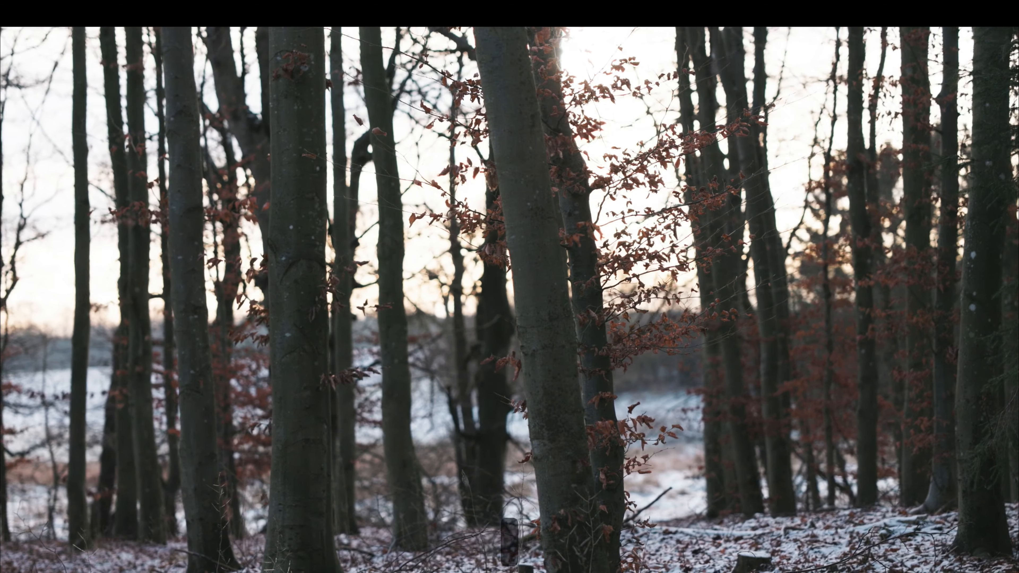
key("super+f")
left_click(753, 174)
key("super+d")
key("super+d")
On clip 03, reset the pasted grade on nodes 02 and 03, checking the picture without each node
left_click(178, 286)
left_click(752, 176)
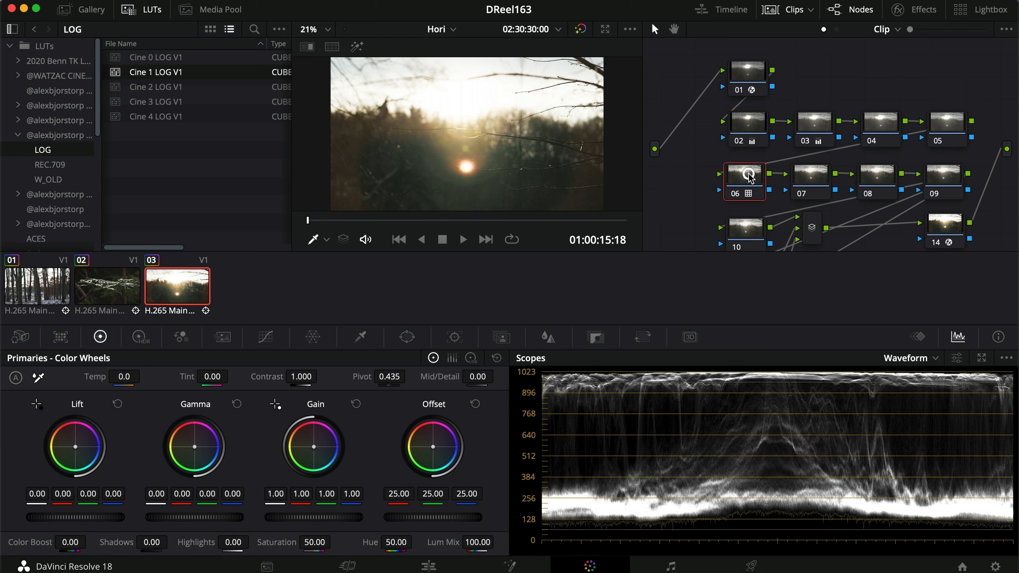
left_click(755, 124)
key("super+d")
right_click(756, 124)
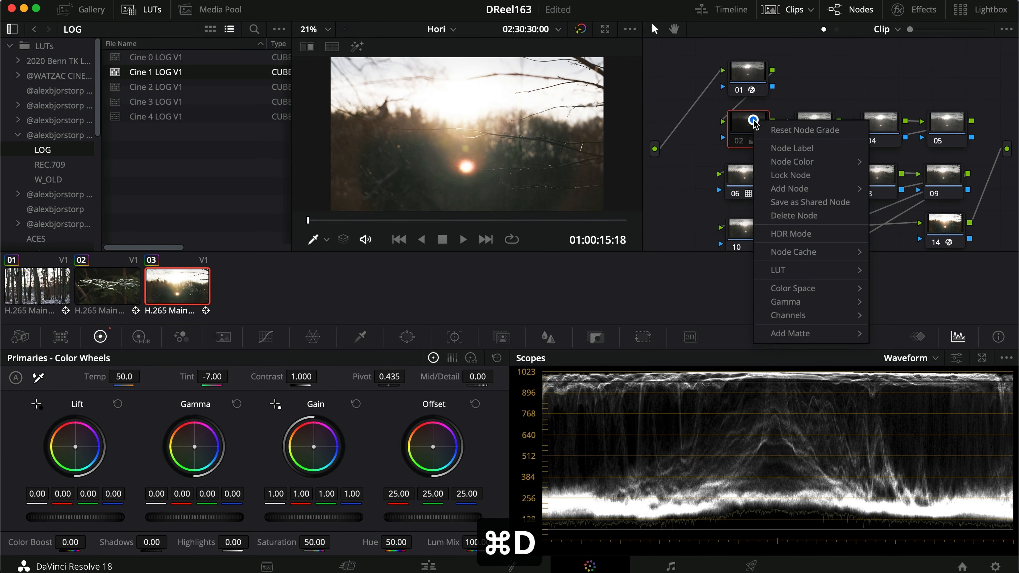
left_click(807, 129)
left_click(817, 128)
key("super+d")
key("super+d")
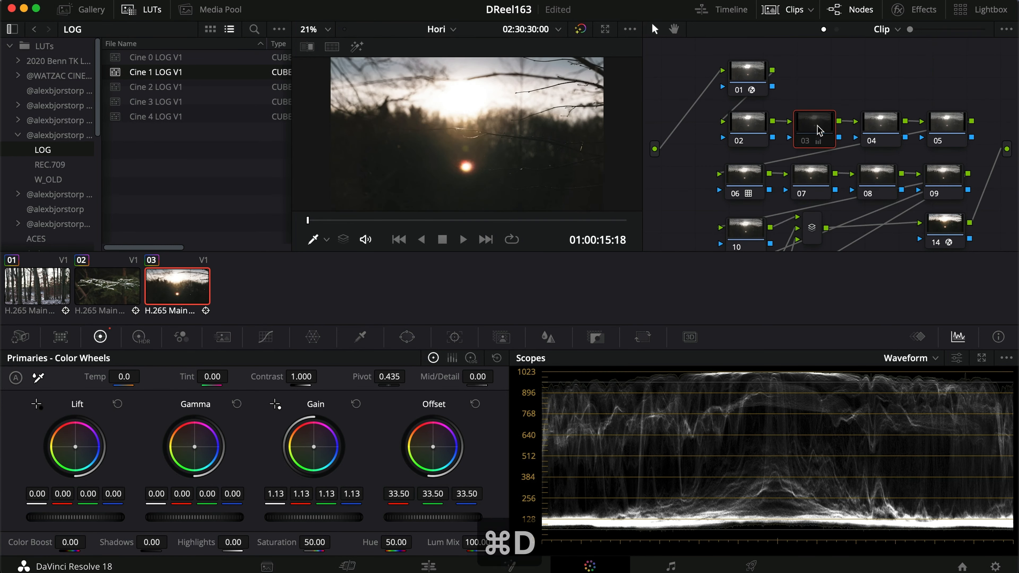
left_click(499, 355)
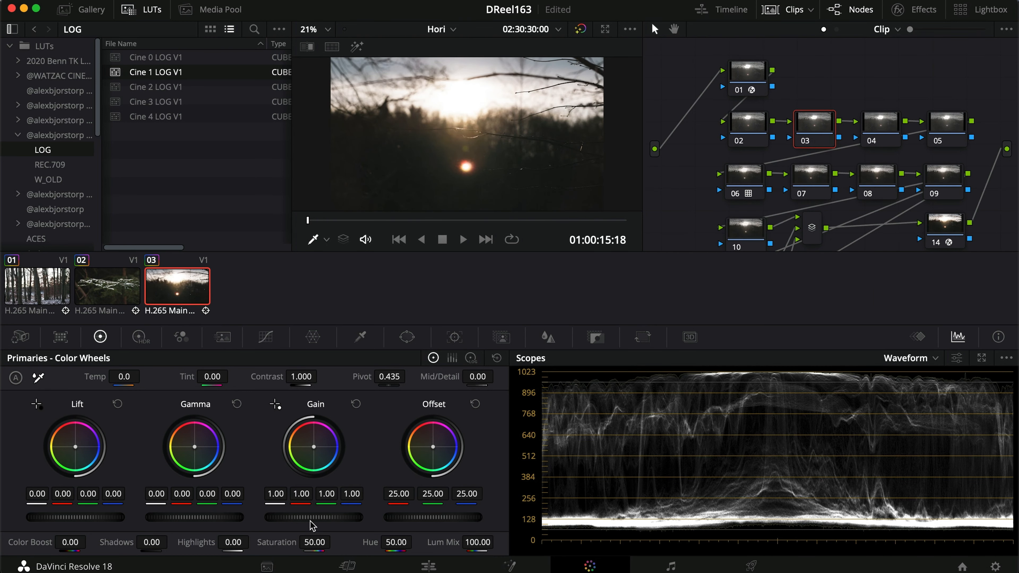
On node 03 of the sunset clip, set Gain to 0.79, Gamma to 0.05 and Lift to 0.01, and play it in full screen
left_click_drag(325, 517, 292, 508)
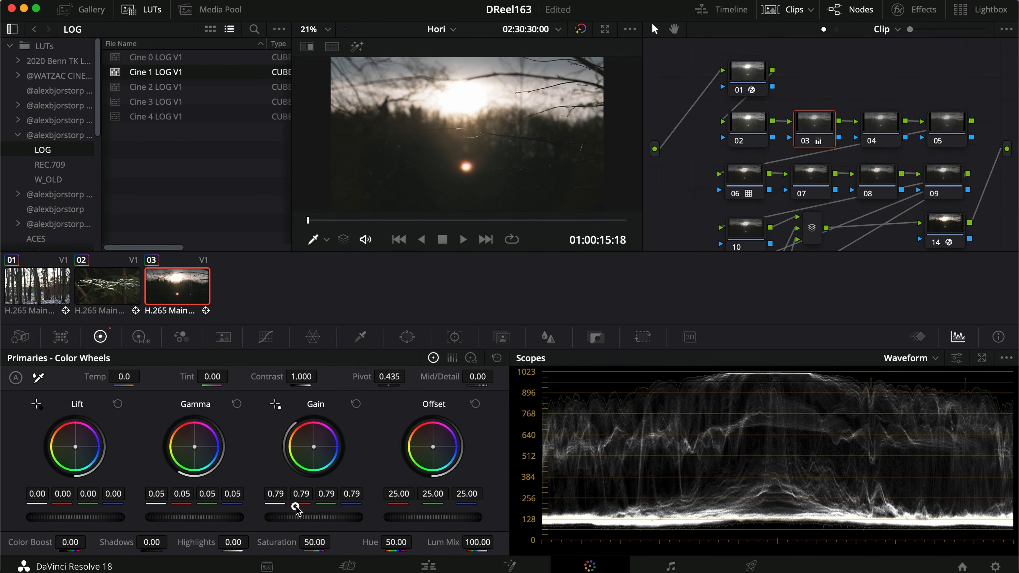
left_click_drag(59, 517, 82, 518)
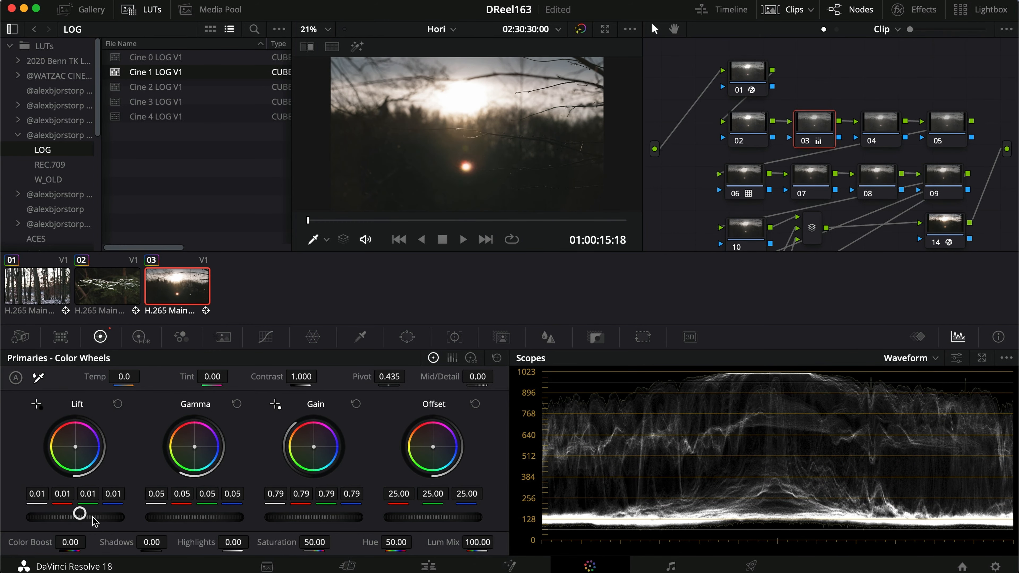
key("super+f")
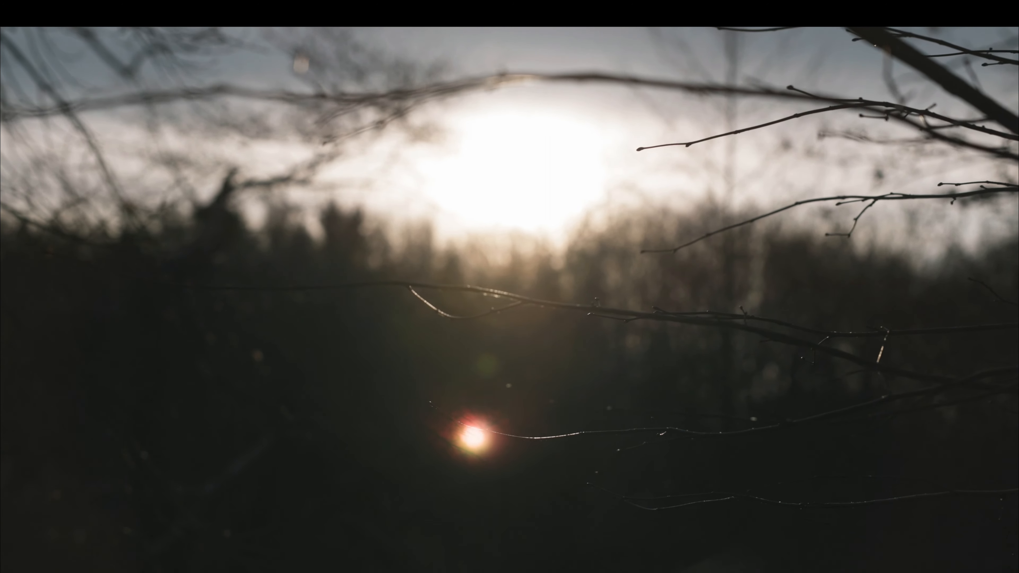
key("Escape")
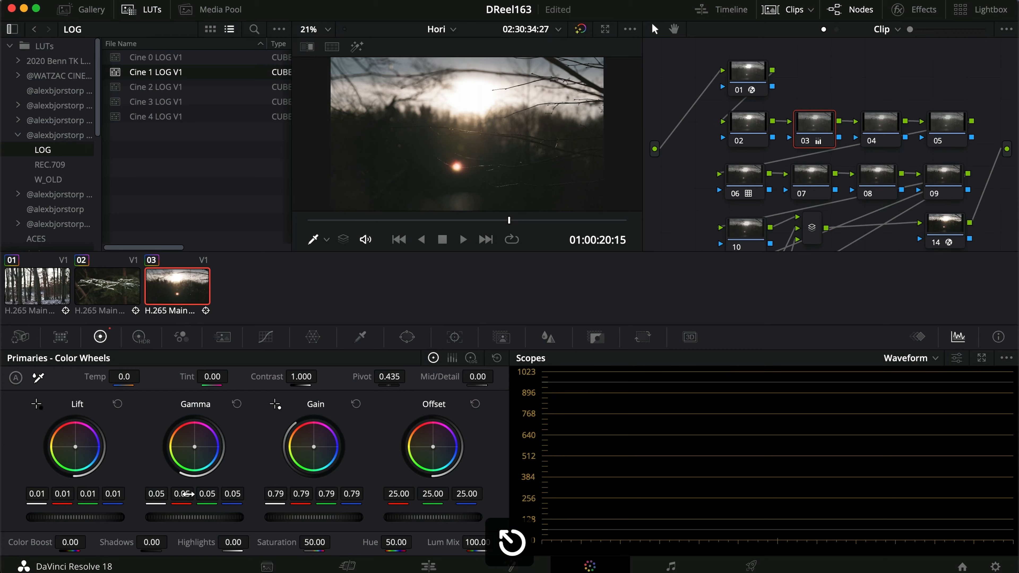
Compare the sunset clip with and without node 06's LUT, and try the Cine 0 to Cine 4 LOG V1 LUTs on that node
left_click(757, 180)
key("super+d")
key("super+d")
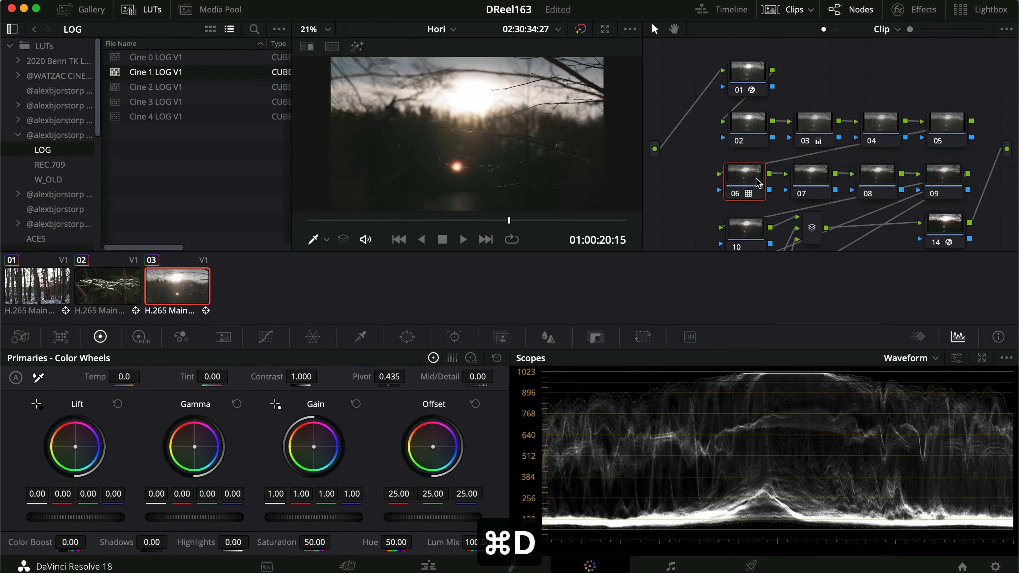
left_click(193, 105)
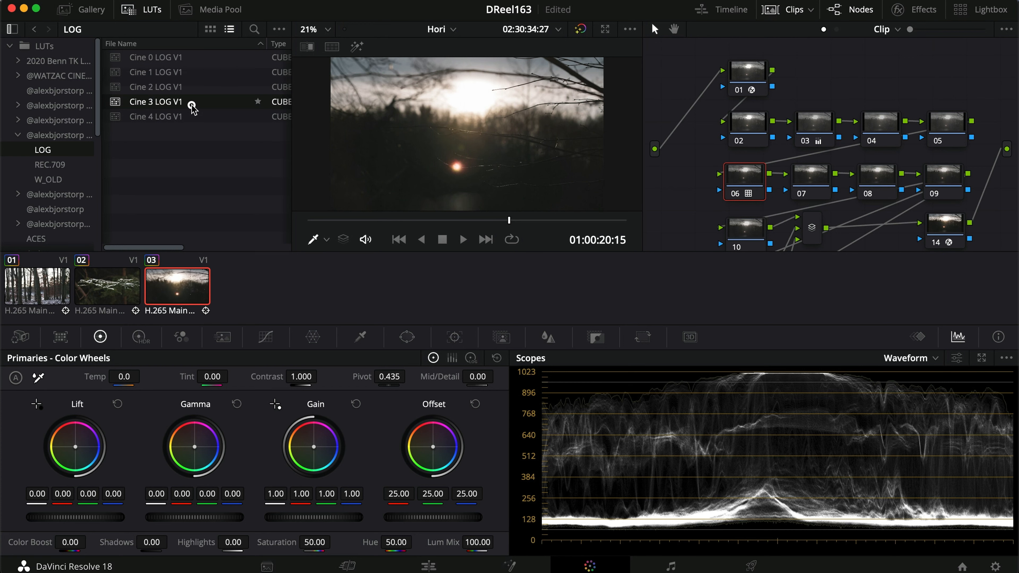
left_click(193, 88)
left_click(190, 76)
left_click(189, 59)
left_click(187, 114)
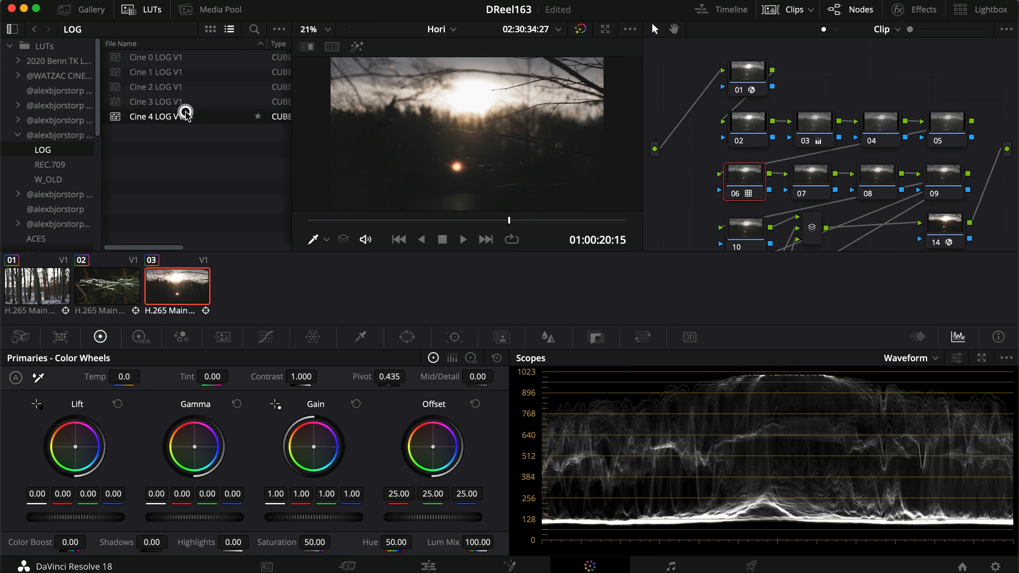
key("super+f")
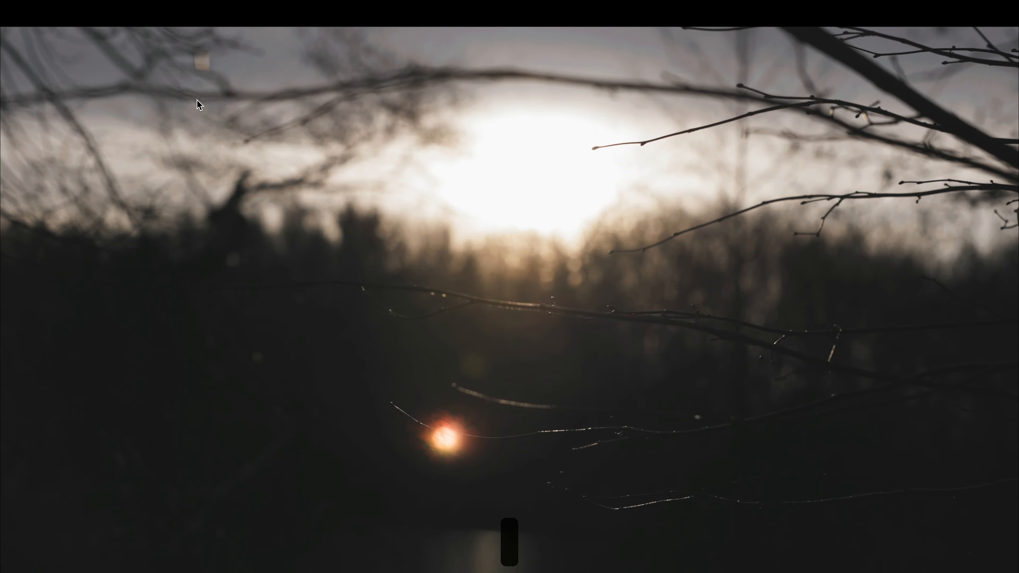
key("Escape")
Apply the Cine 3 LOG V1 LUT to node 06 of the sunset clip and play it in full screen
left_click(193, 100)
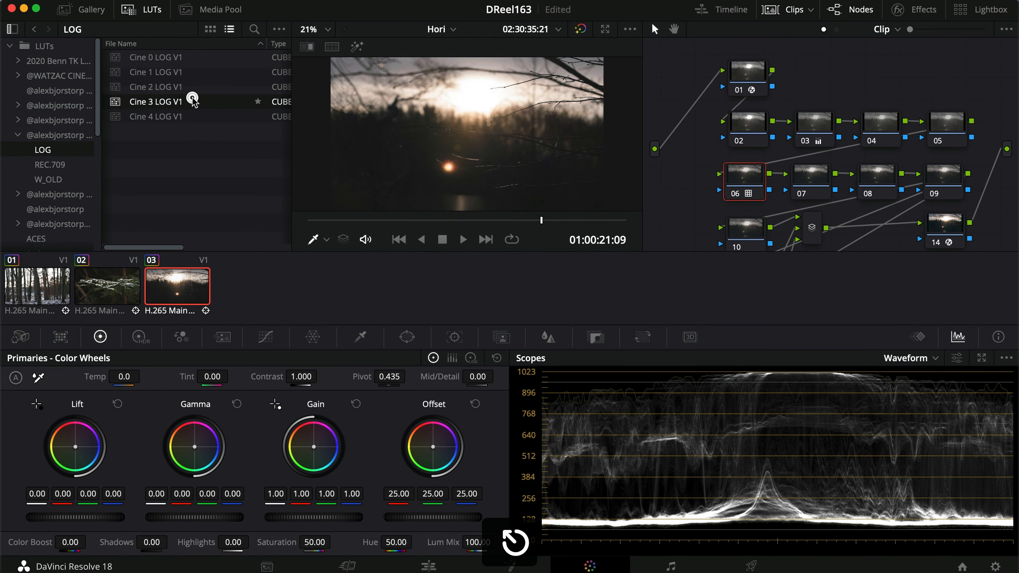
key("super+f")
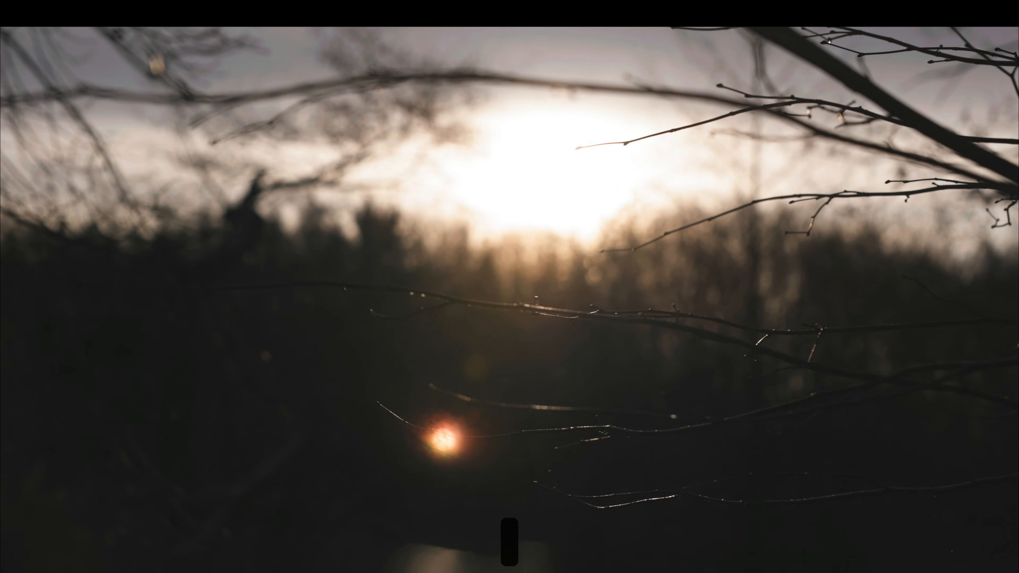
key("Escape")
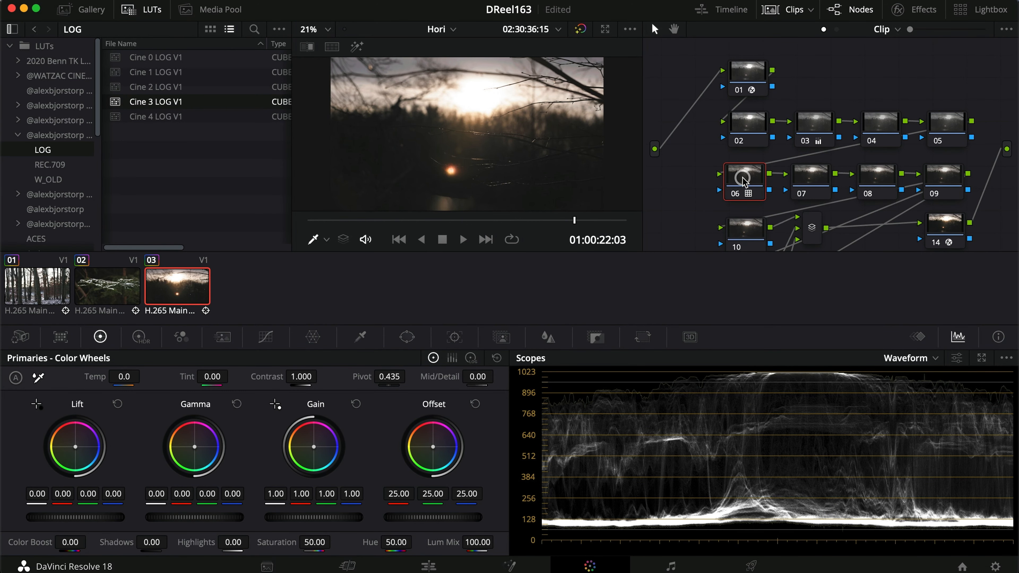
Return to the Edit page and copy all three graded clips from the Hori timeline
left_click(428, 566)
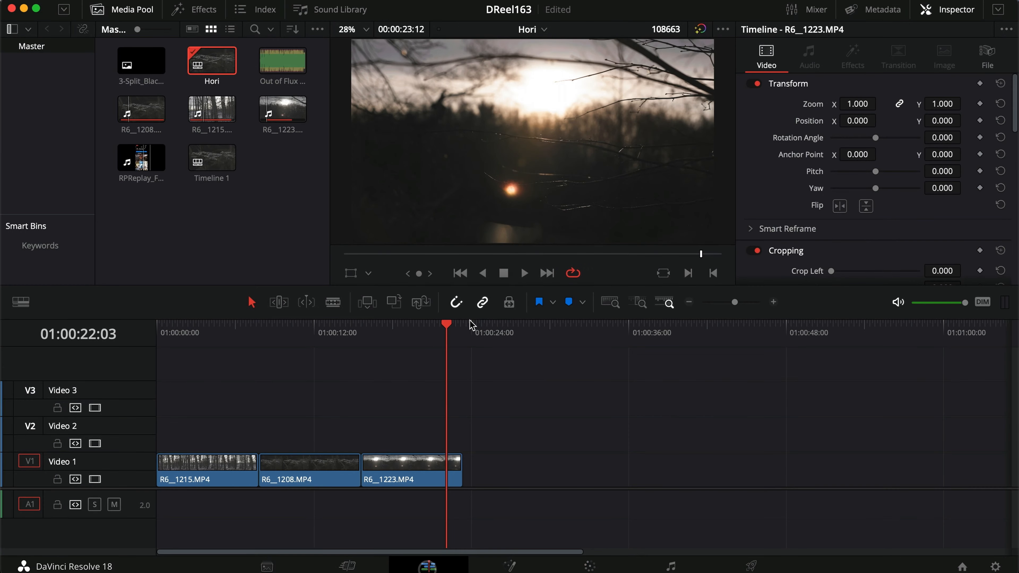
left_click_drag(401, 428, 201, 465)
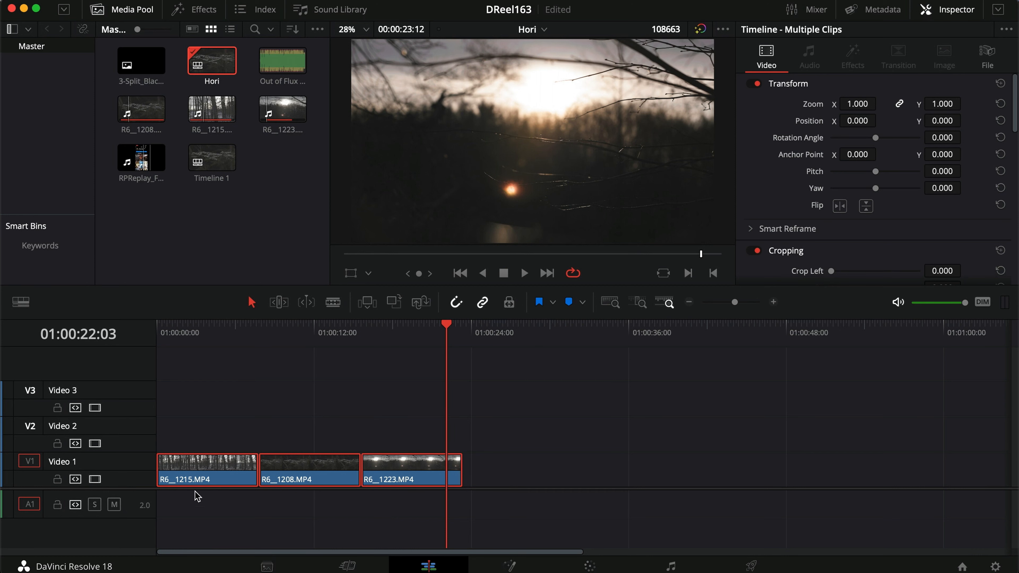
key("super+c")
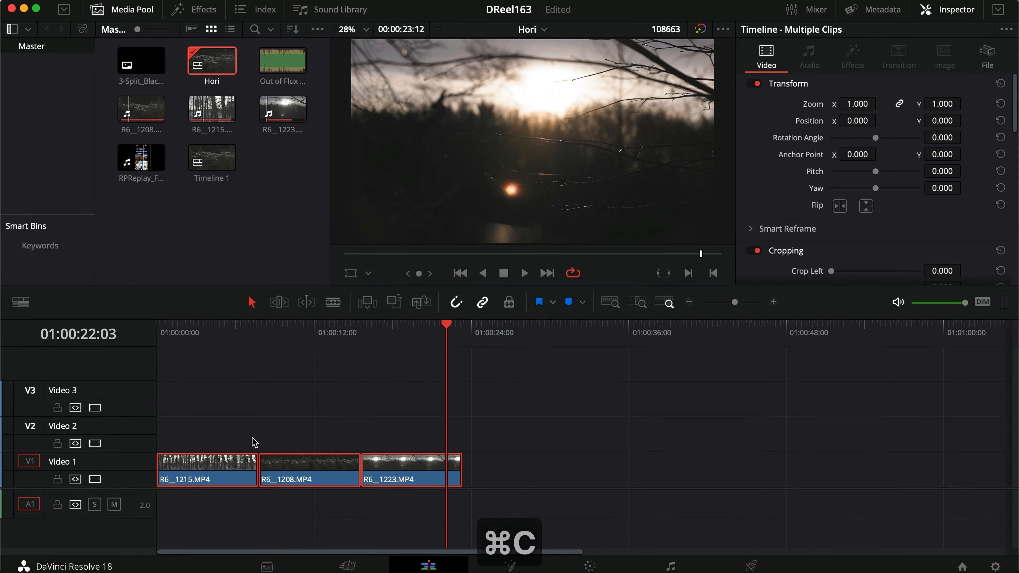
Open Timeline 1 and paste the three copied clips on Video 1 at 01:00:08:05, after the split-screen section
double_click(204, 170)
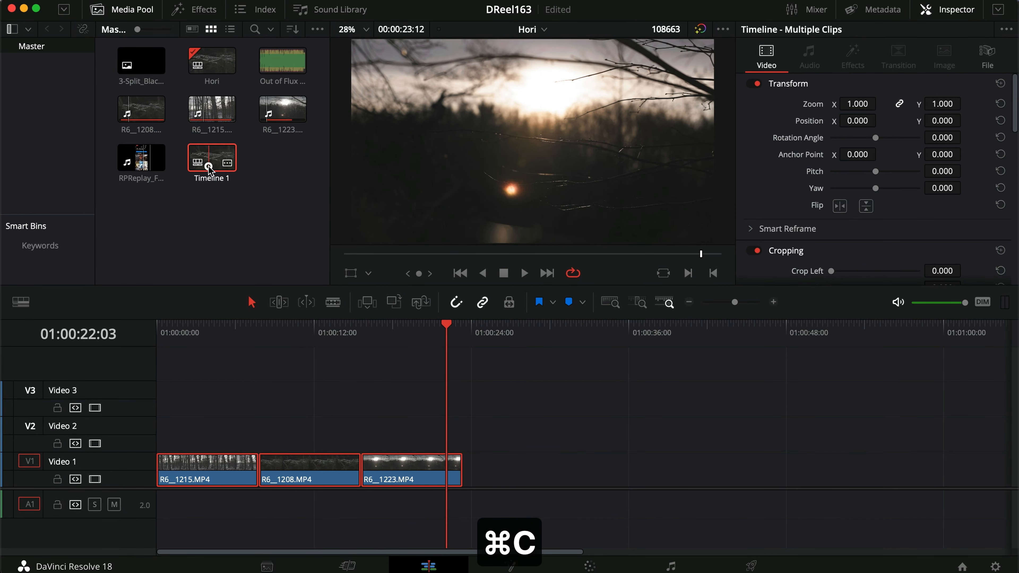
left_click(963, 335)
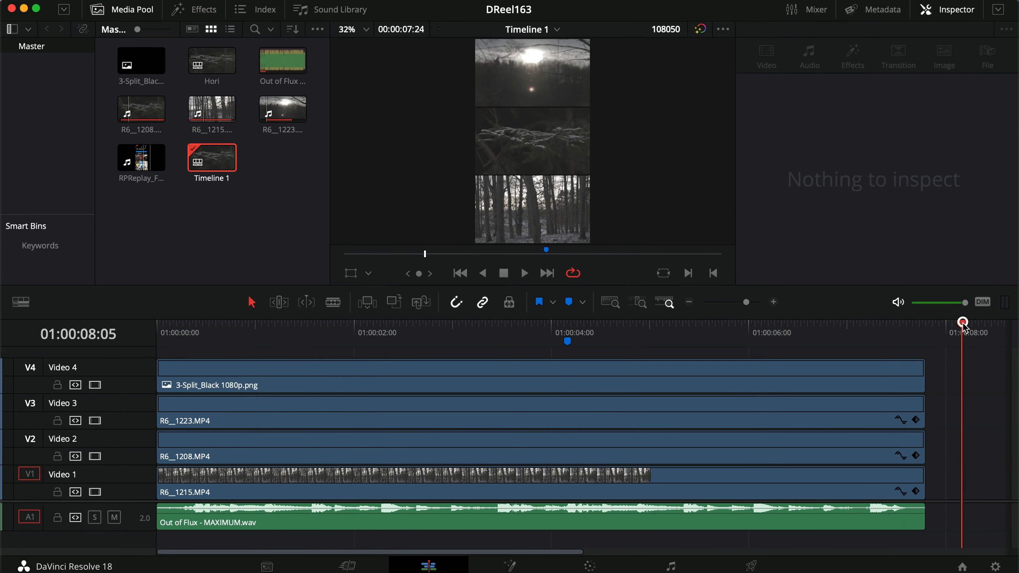
scroll(950, 361, "right", 10)
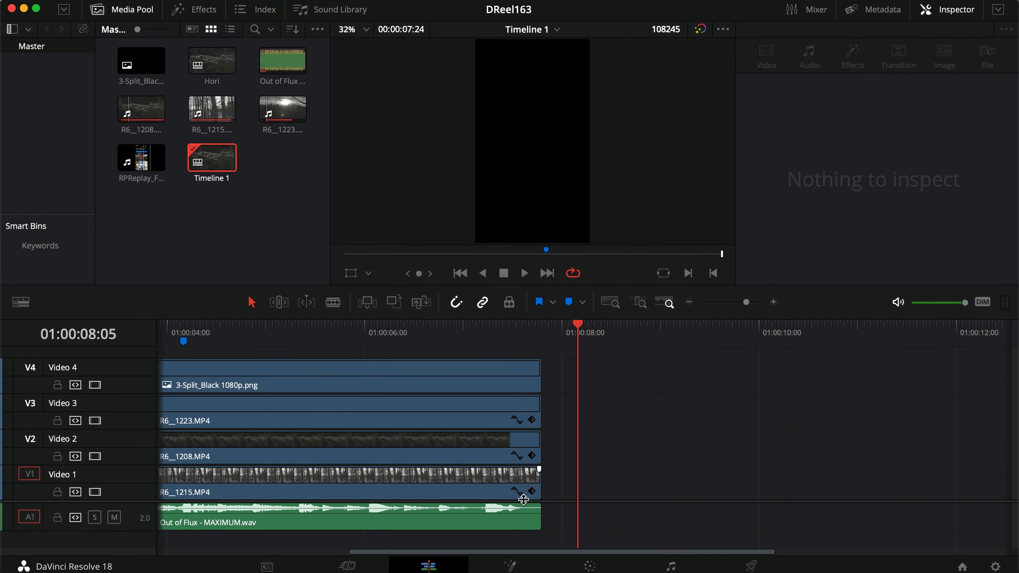
key("super+v")
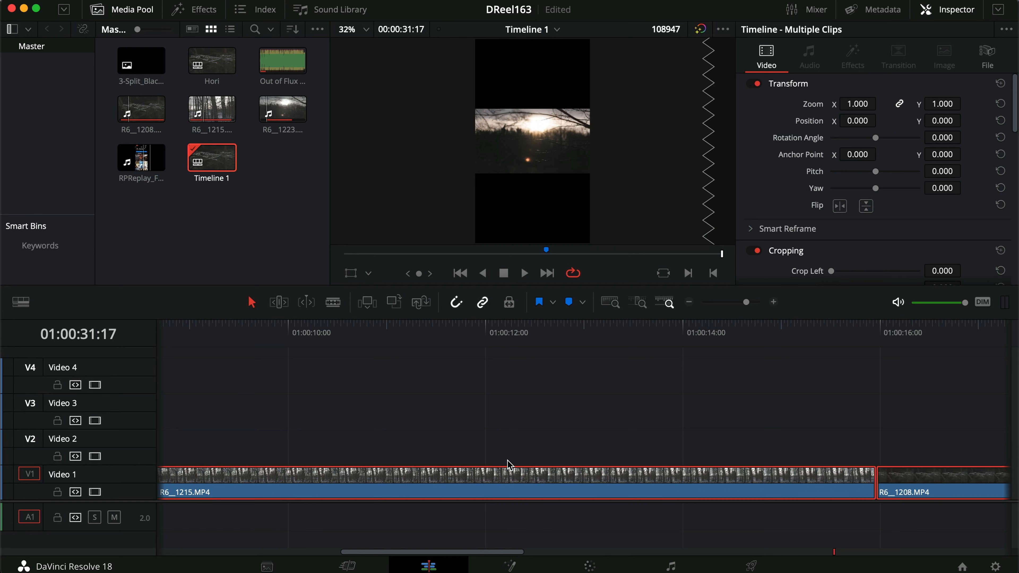
key("z")
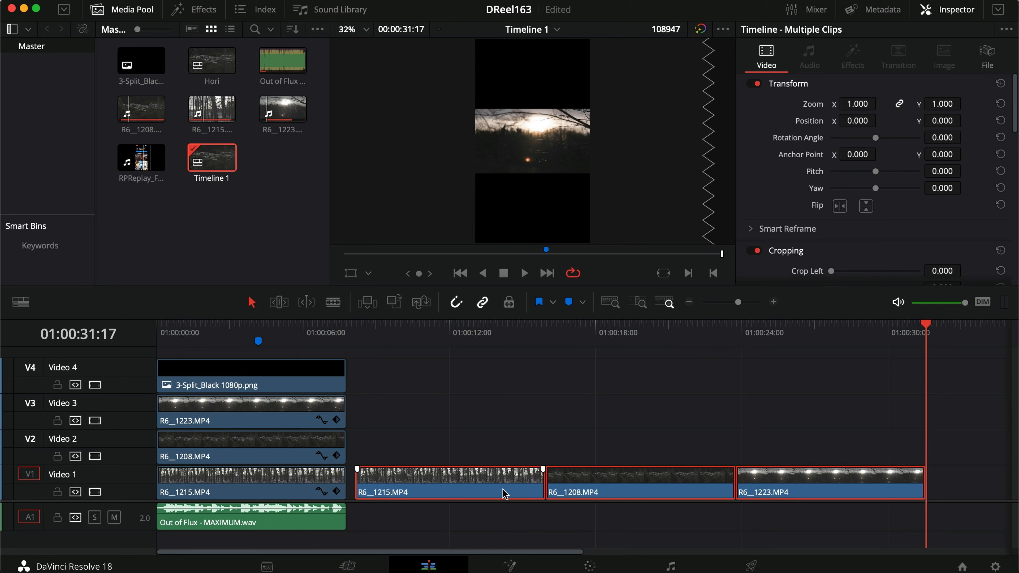
On the Color page, copy the grade of clip 05 to split-screen clip 01 and the grade of clip 06 to clip 02
left_click(605, 567)
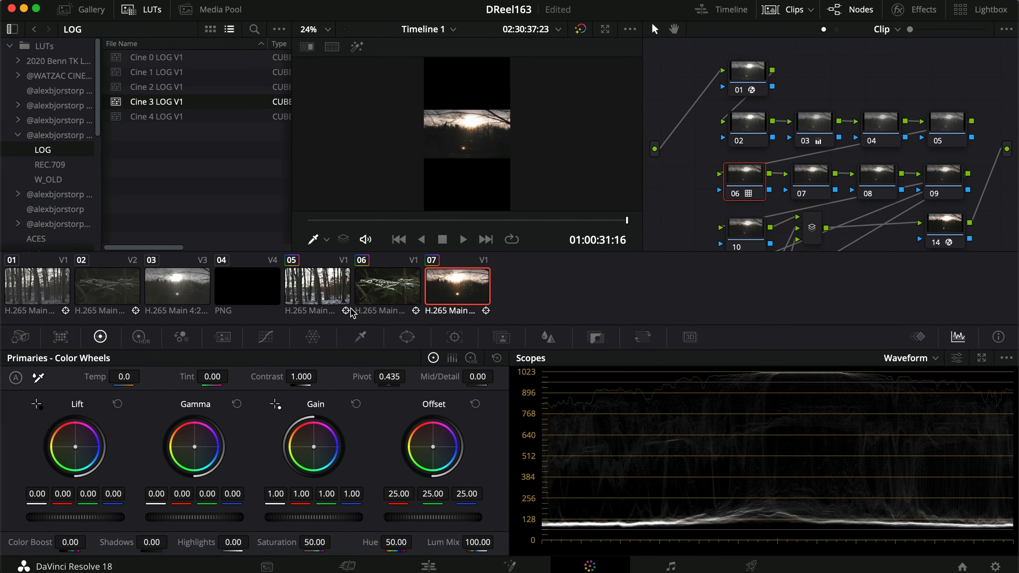
left_click(325, 292)
key("super+c")
left_click(51, 292)
key("super+v")
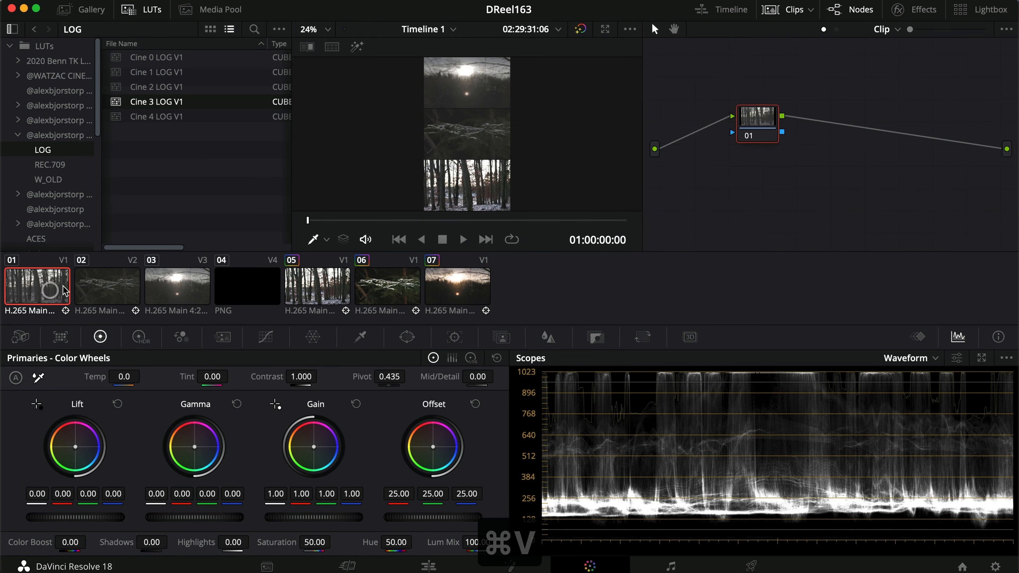
left_click(410, 279)
key("super+c")
left_click(98, 292)
key("super+v")
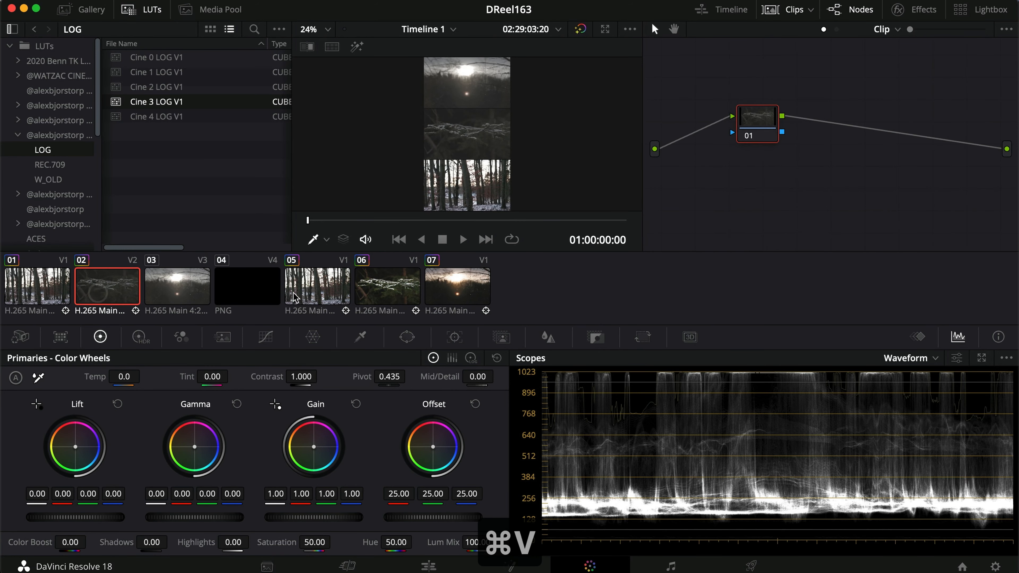
Copy the grade of the full-frame sunset clip 07 to split-screen clip 03 on the Color page
left_click(418, 297)
left_click(469, 296)
key("super+c")
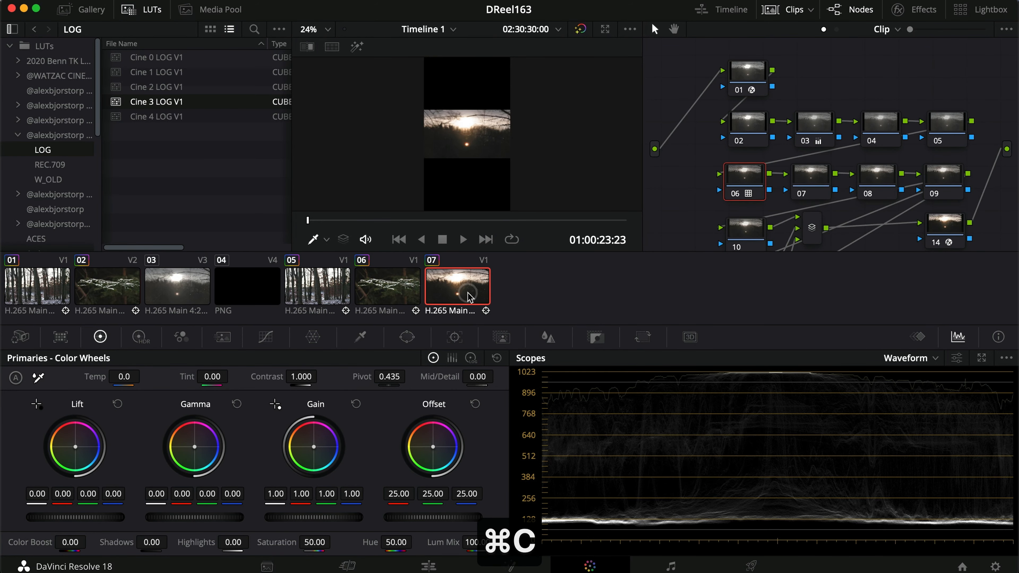
left_click(199, 295)
key("super+v")
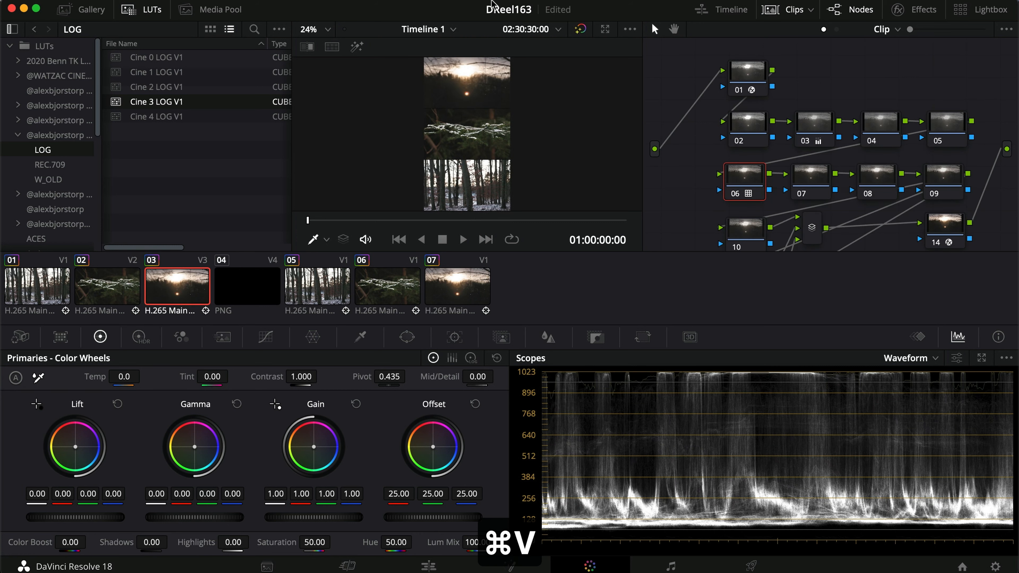
Return to the Edit page and delete the three full-frame clips pasted after the split-screen section
left_click(428, 565)
left_click(811, 440)
left_click_drag(829, 431, 484, 478)
key("BackSpace")
Stabilize the R6__1223, R6__1208 and R6__1215 clips on Video 3, 2 and 1 with Perspective mode
left_click(214, 420)
key("shift+z")
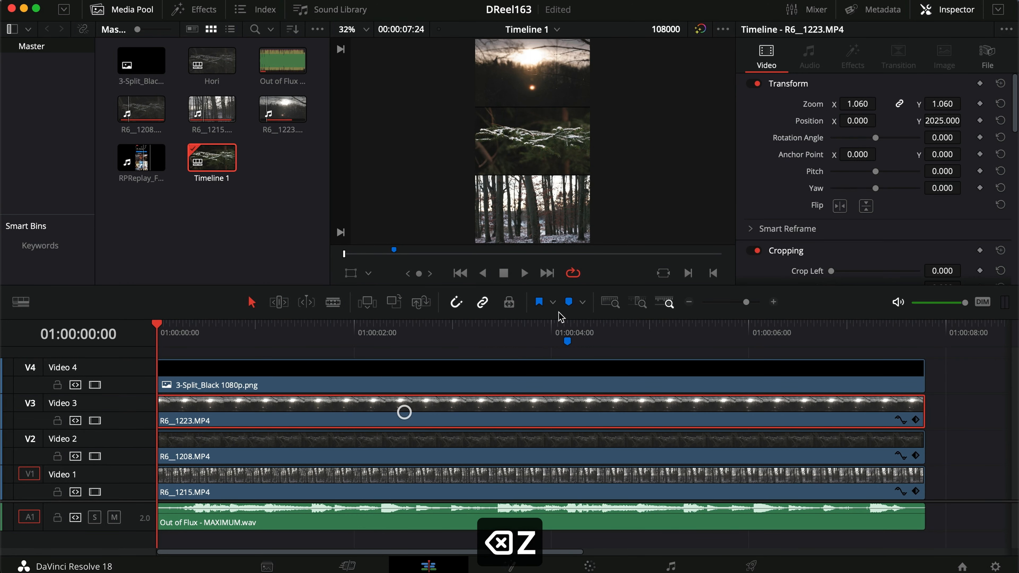
scroll(879, 180, "down", 10)
key("End")
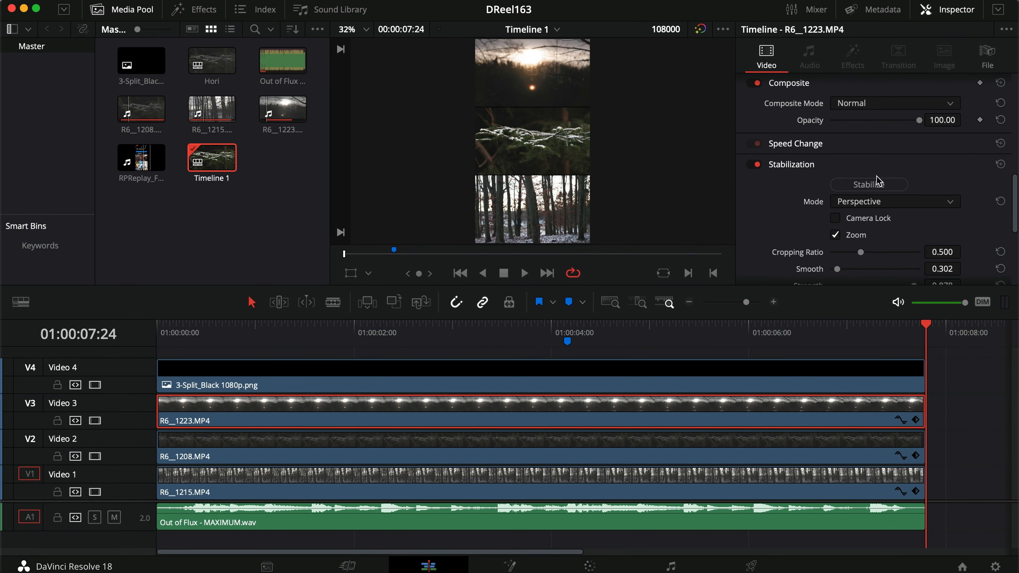
left_click(875, 183)
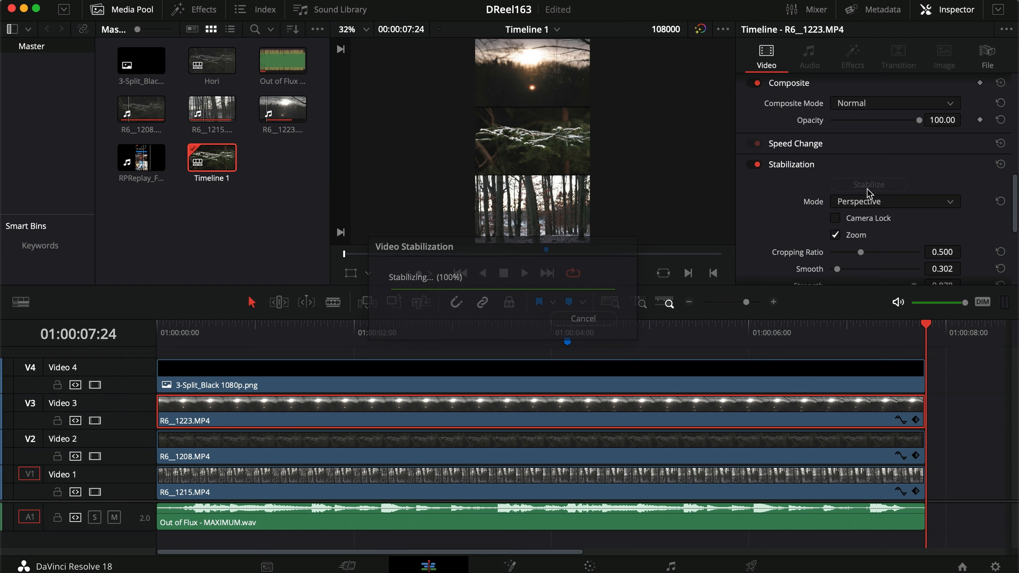
left_click(749, 441)
left_click(869, 183)
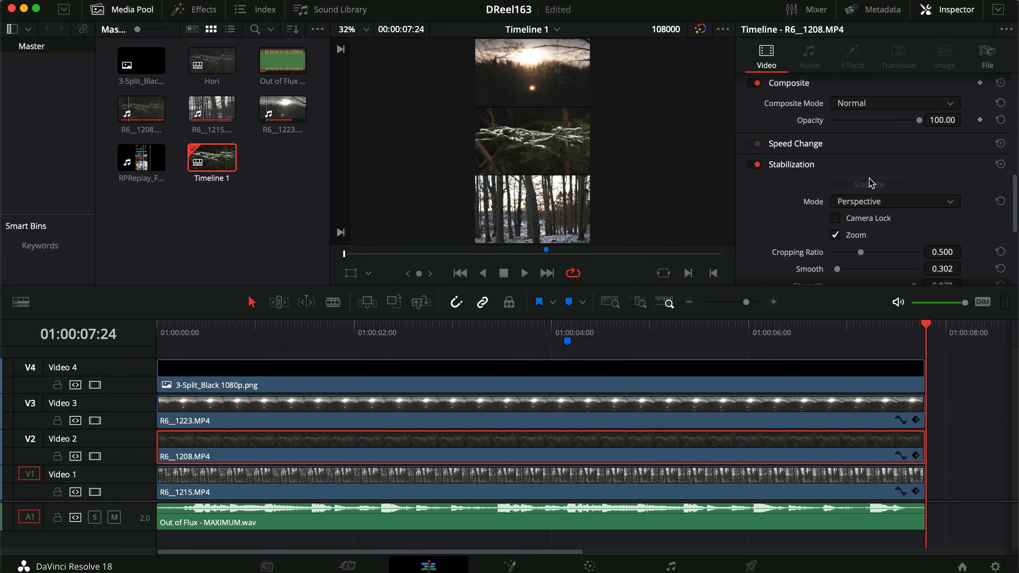
left_click(718, 479)
left_click(869, 186)
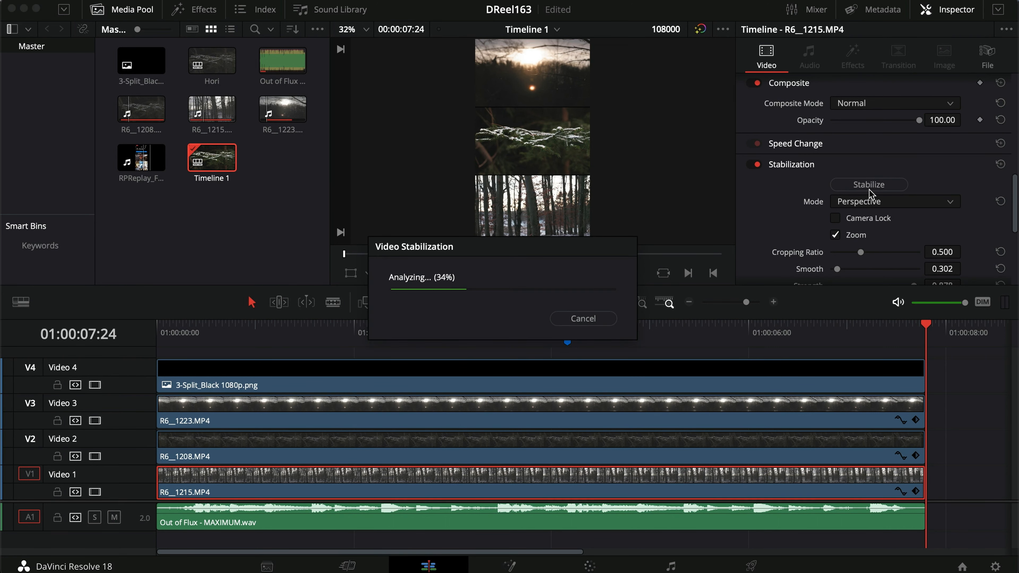
Play the split-screen timeline in full screen from 01:00:00:00 and save the project
left_click_drag(245, 336, 2, 333)
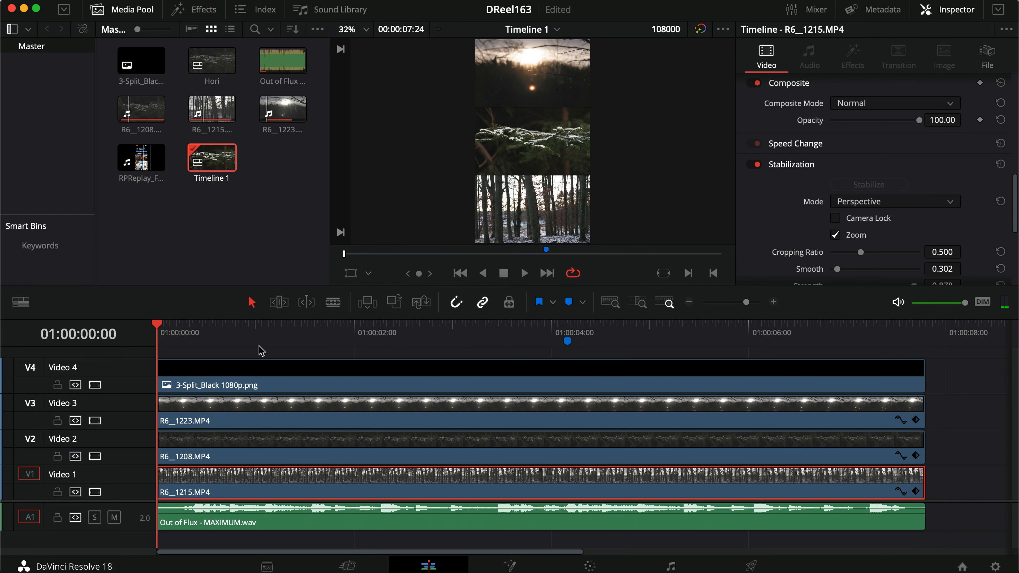
key("super+f")
key("space")
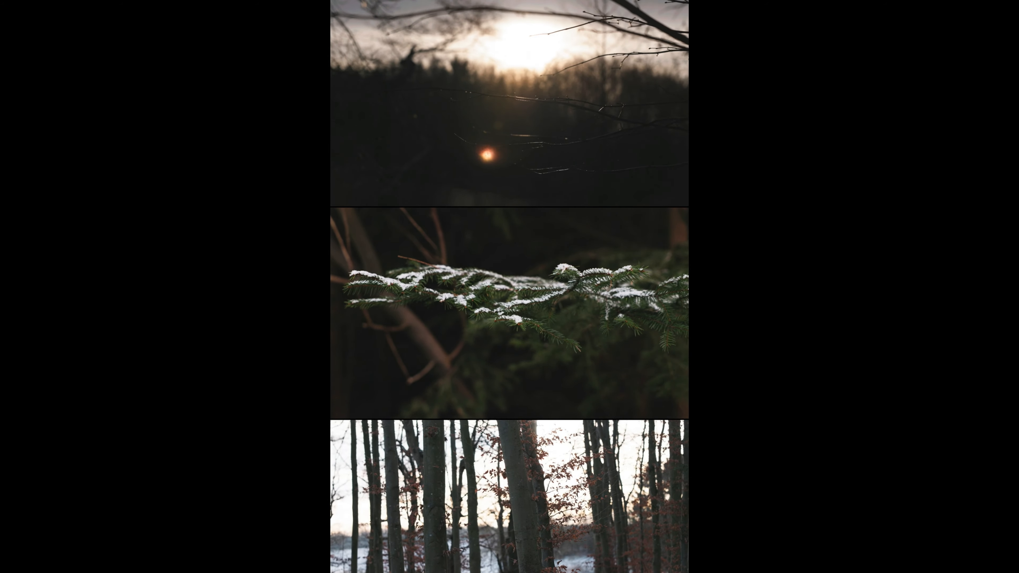
key("Escape")
key("super+s")
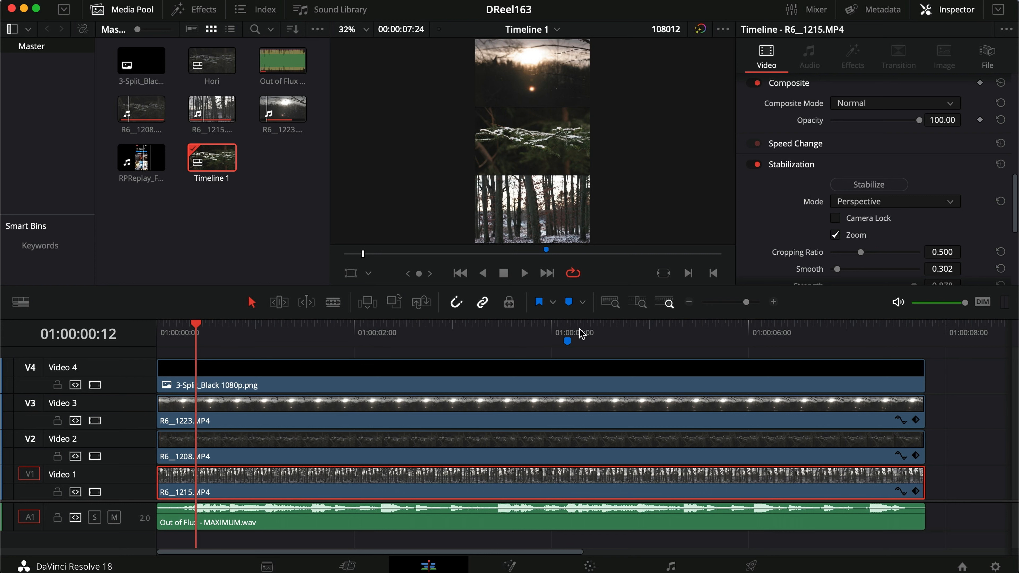
Play the timeline from 01:00:03:16 past the blue marker and briefly visit the Color page before returning to Edit
left_click(505, 327)
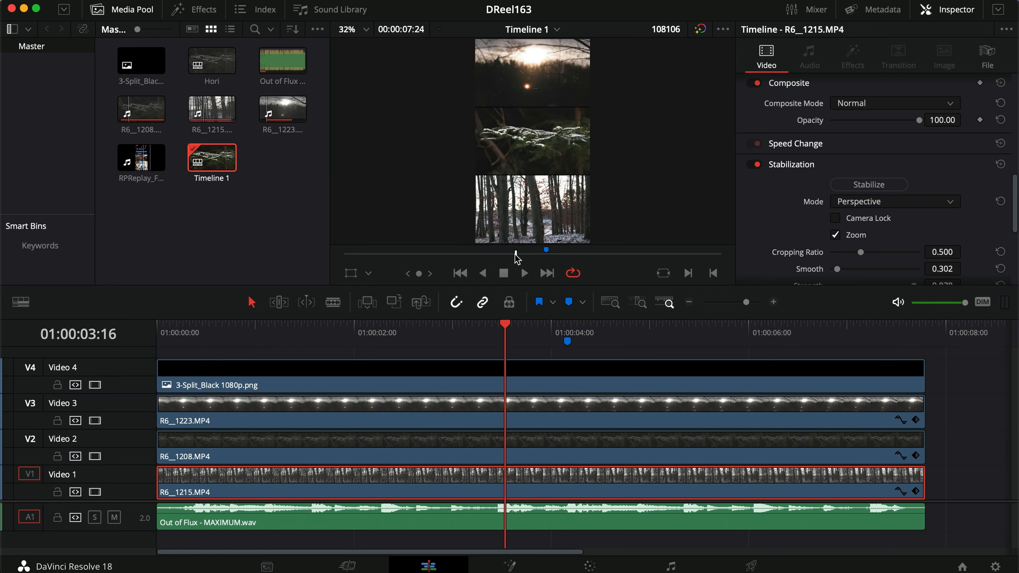
key("space")
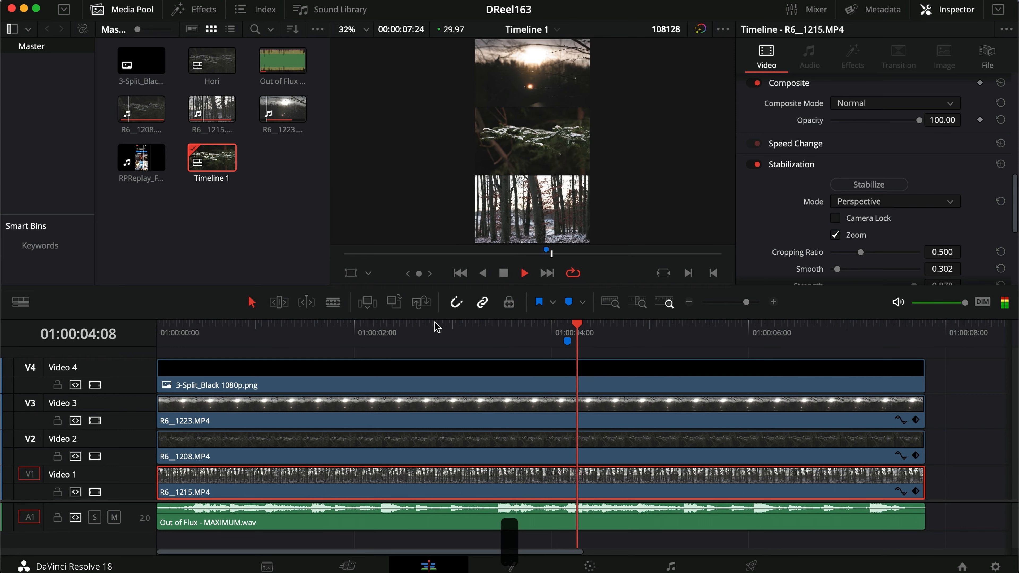
key("space")
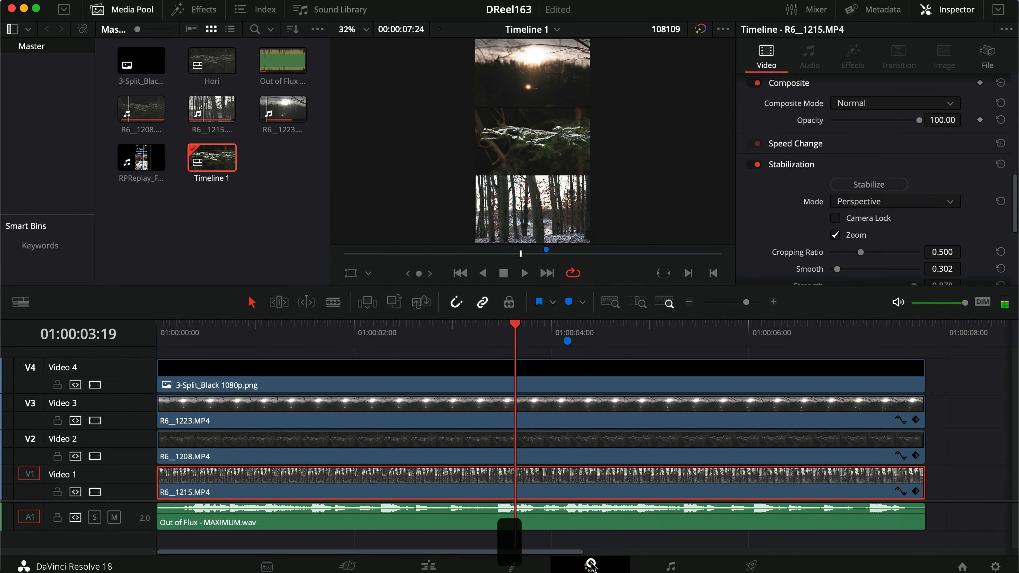
left_click(589, 566)
left_click(427, 564)
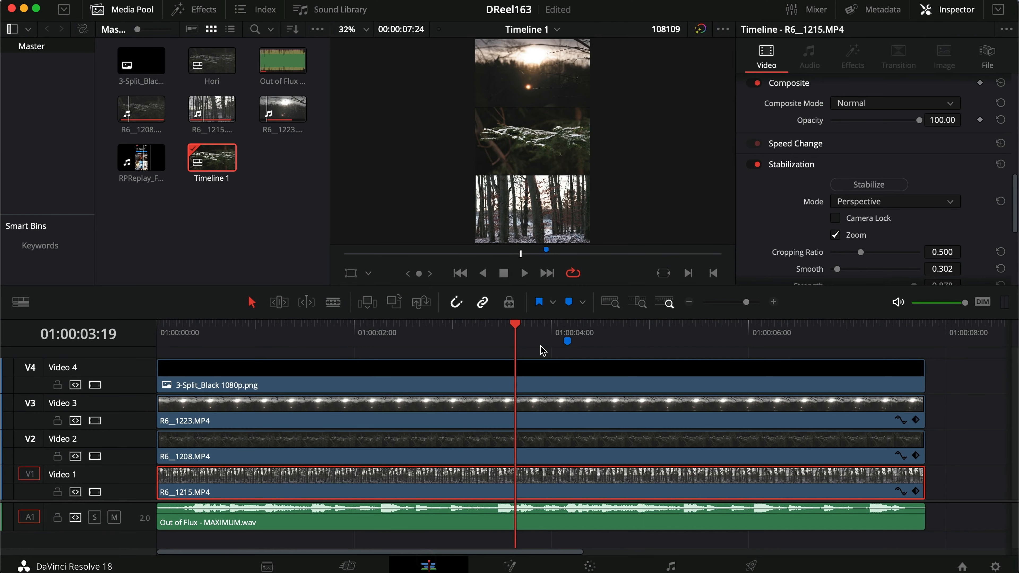
Cut the clips on Video 3, Video 2 and Video 1 at the blue marker, 01:00:04:05
left_click(565, 332)
left_click_drag(946, 474, 858, 397)
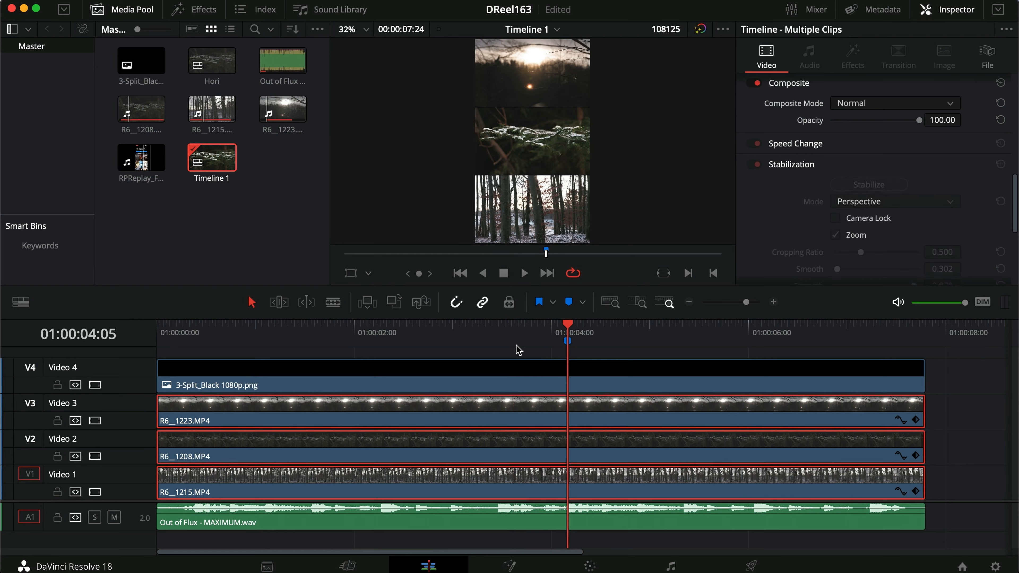
left_click(333, 301)
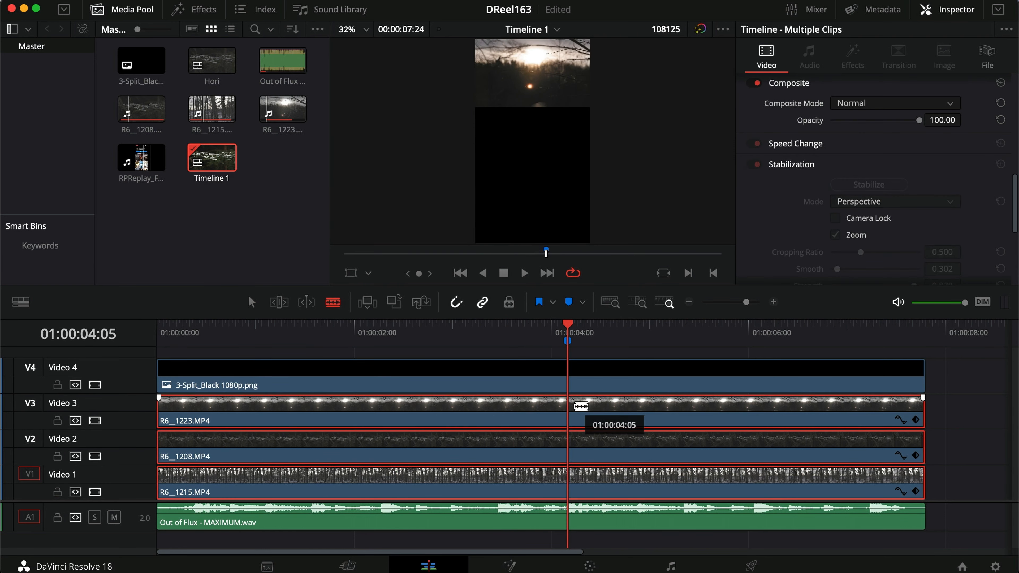
left_click(573, 408)
left_click(574, 443)
left_click(574, 478)
key("v")
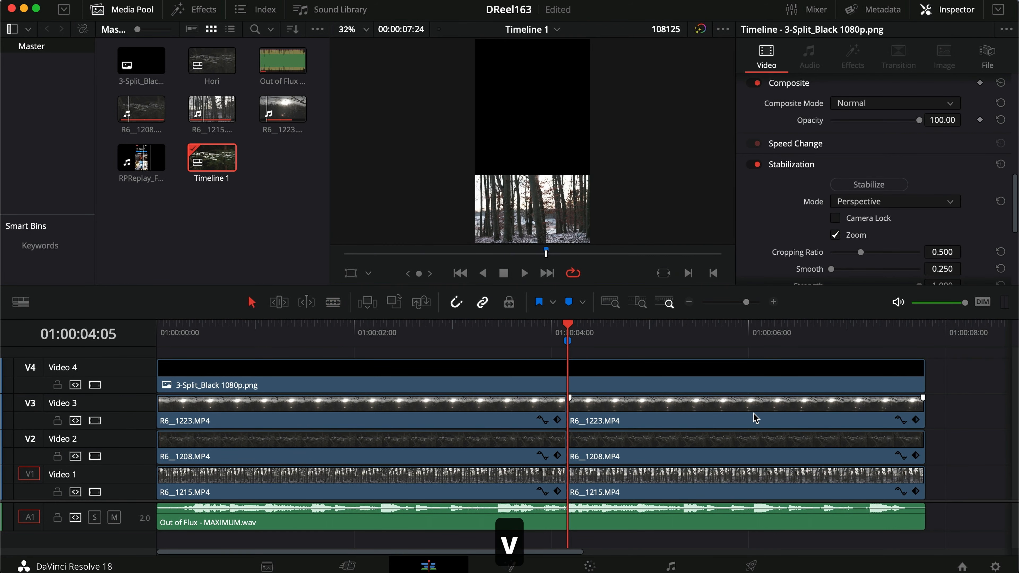
On the Color page, bypass the grades of first-half clips 03, 02 and 01, and save the project back in Edit
left_click(615, 332)
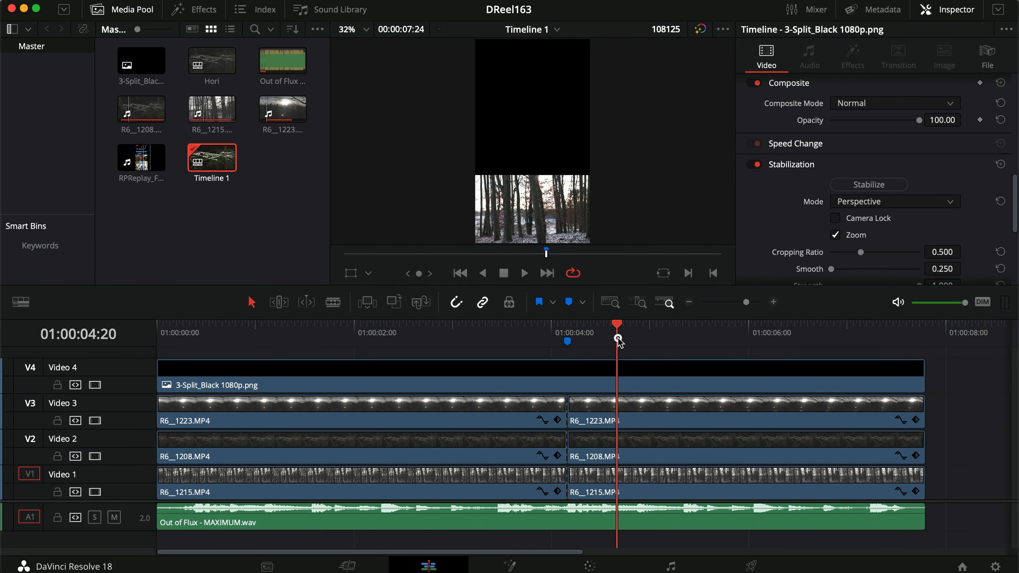
left_click(589, 565)
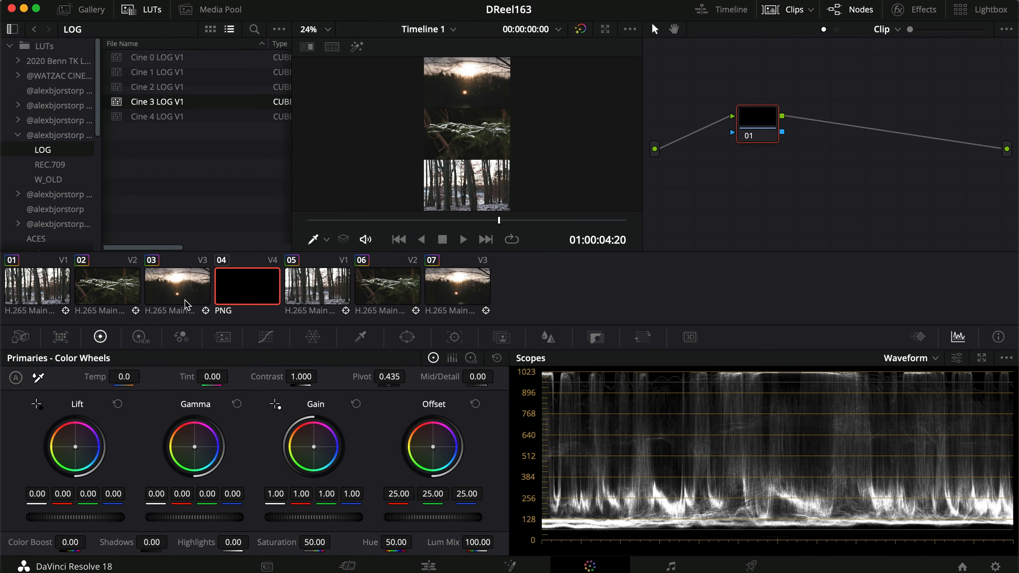
left_click(195, 287)
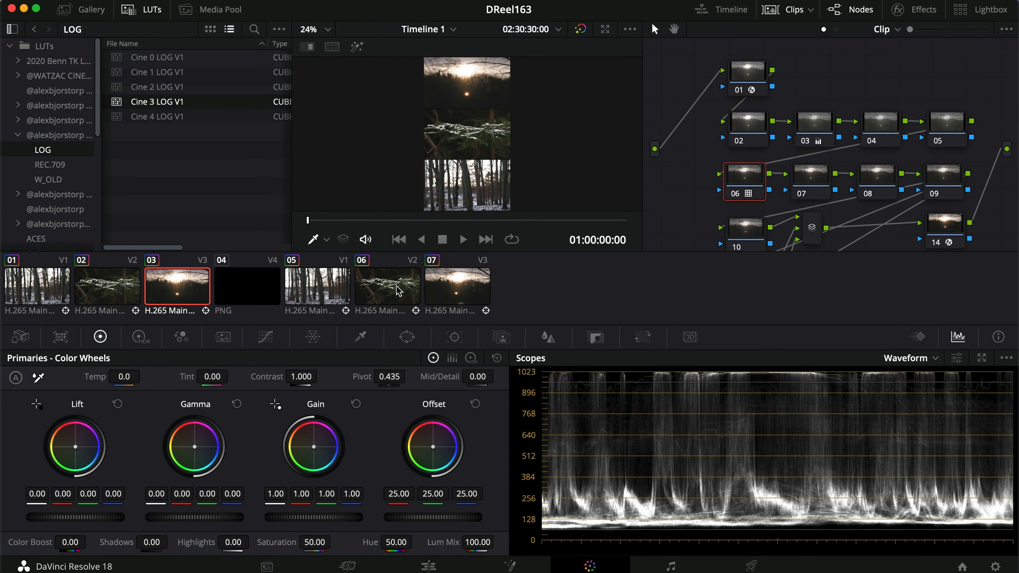
key("alt+d")
left_click(117, 286)
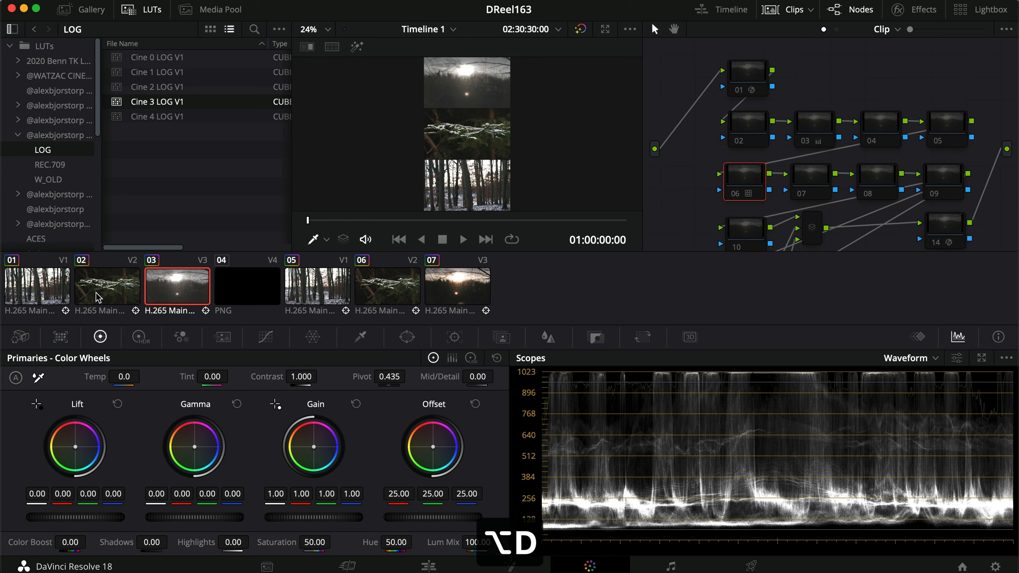
key("alt+d")
key("Up")
key("alt+d")
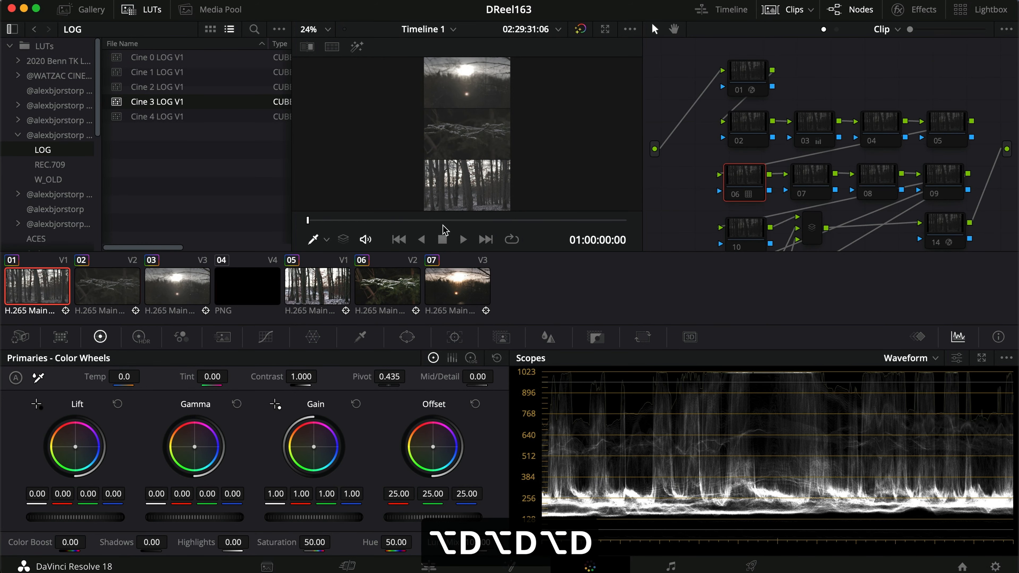
left_click(436, 565)
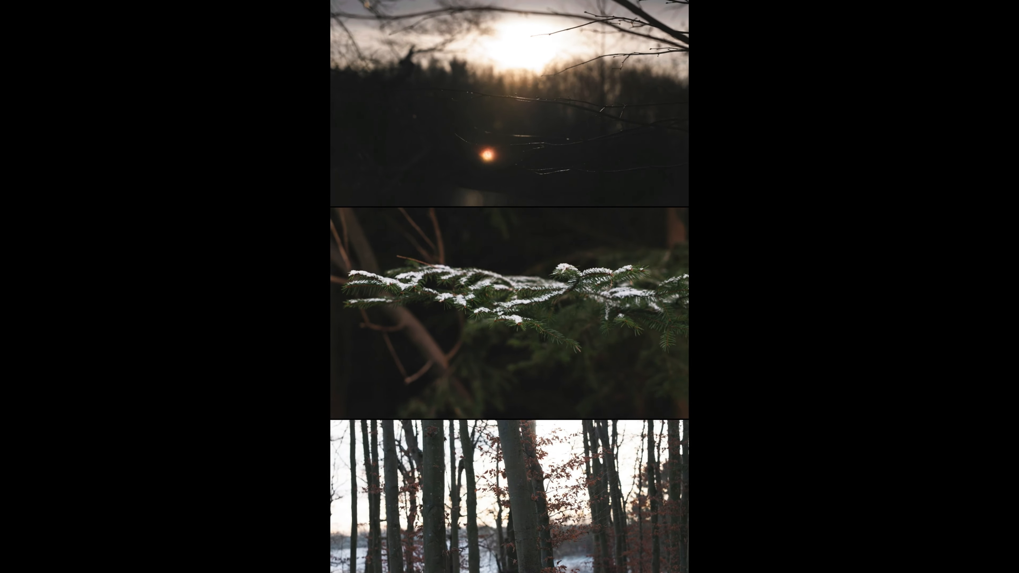
key("super+s")
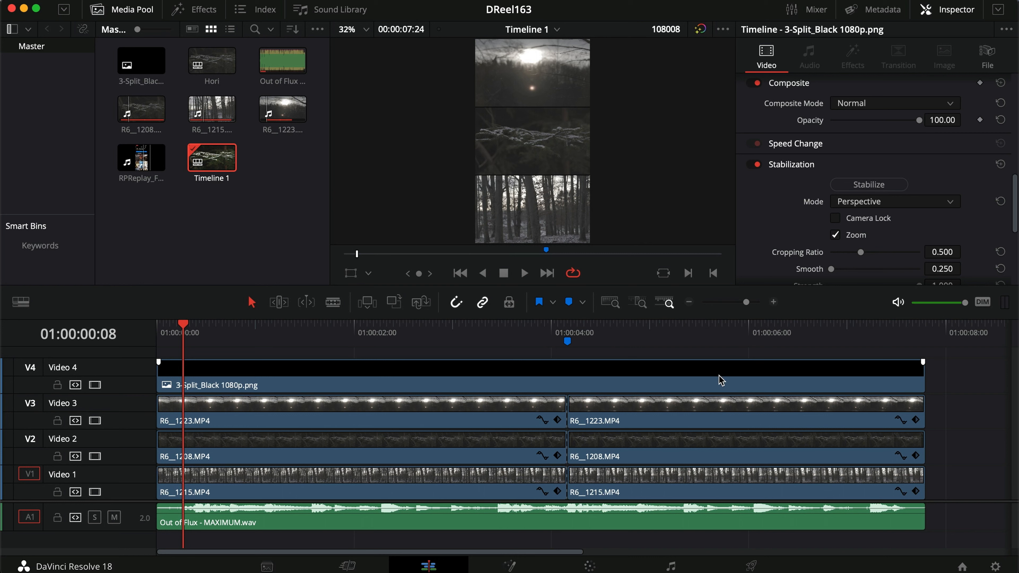
Open the Deliver page, choose the Reels render preset and name the output file DReel163
left_click(751, 566)
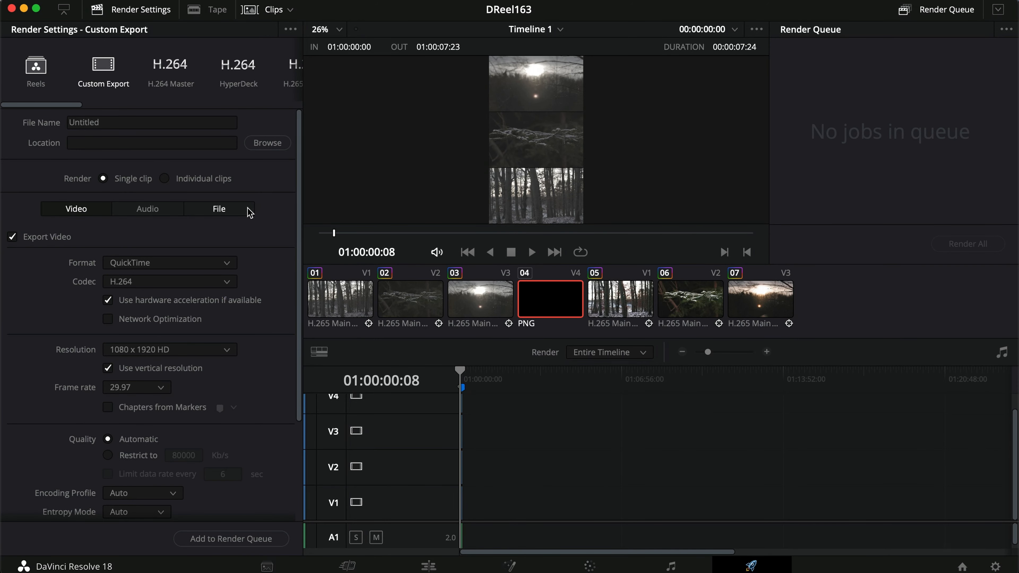
left_click(35, 68)
left_click(114, 121)
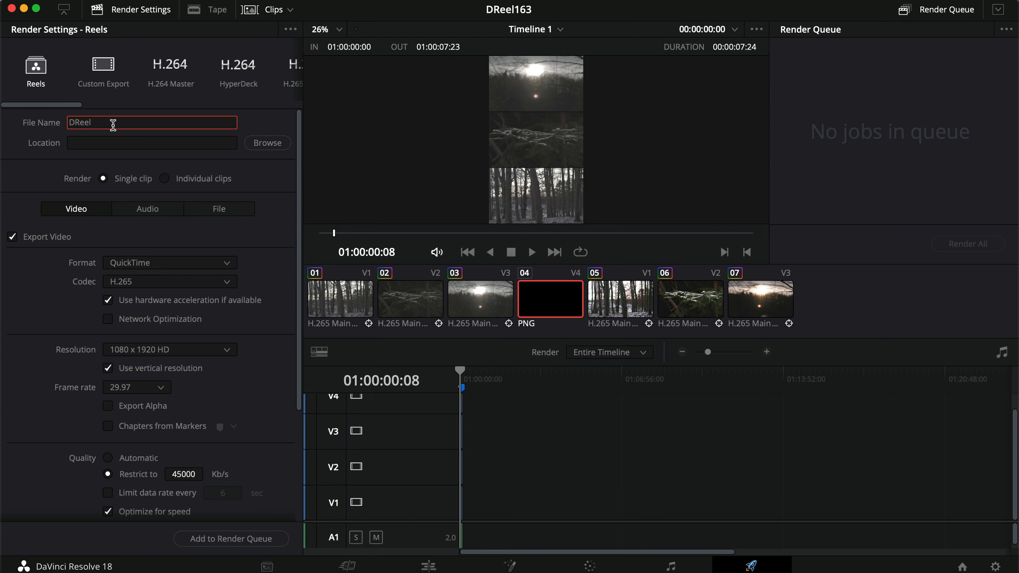
type("163")
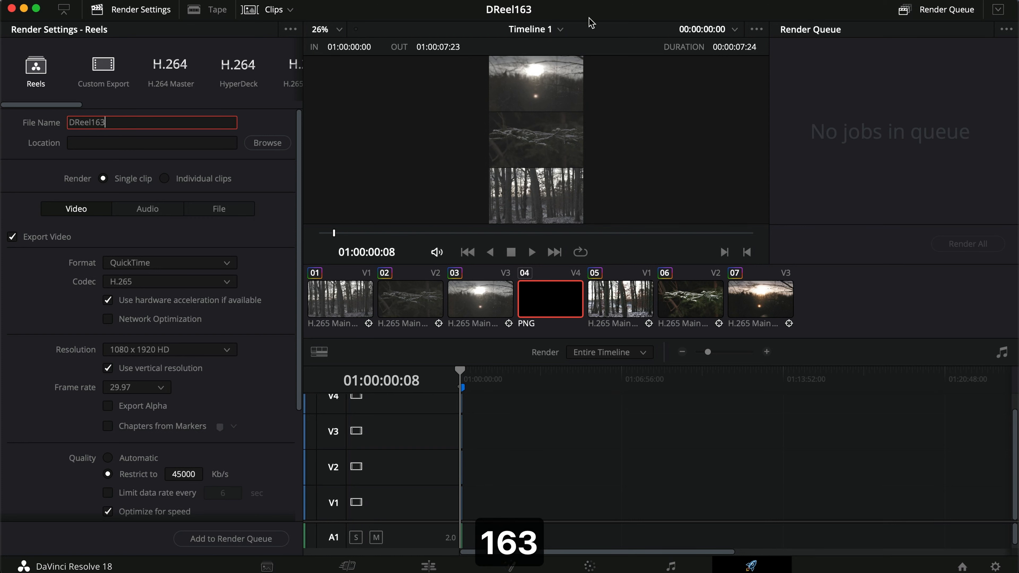
Set the render location to the /Volumes/T7/2022/Projects/Bali/Reels folder
left_click(267, 143)
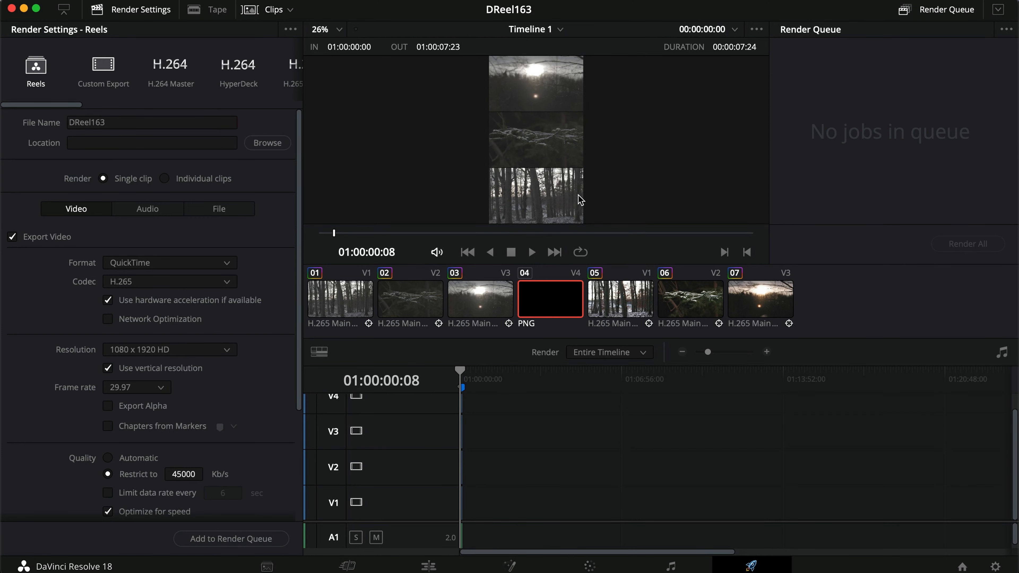
left_click(576, 169)
left_click(527, 259)
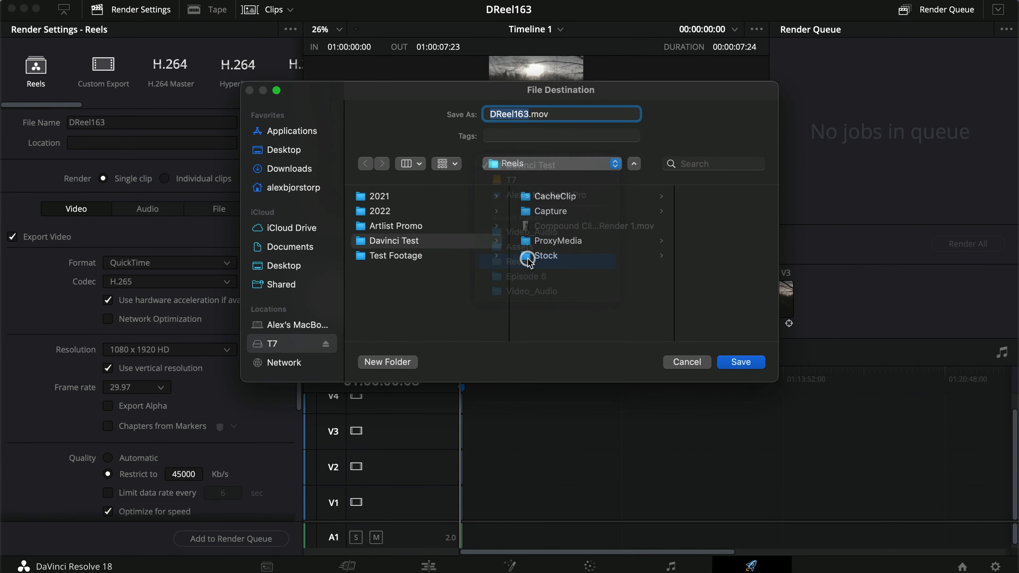
left_click(743, 362)
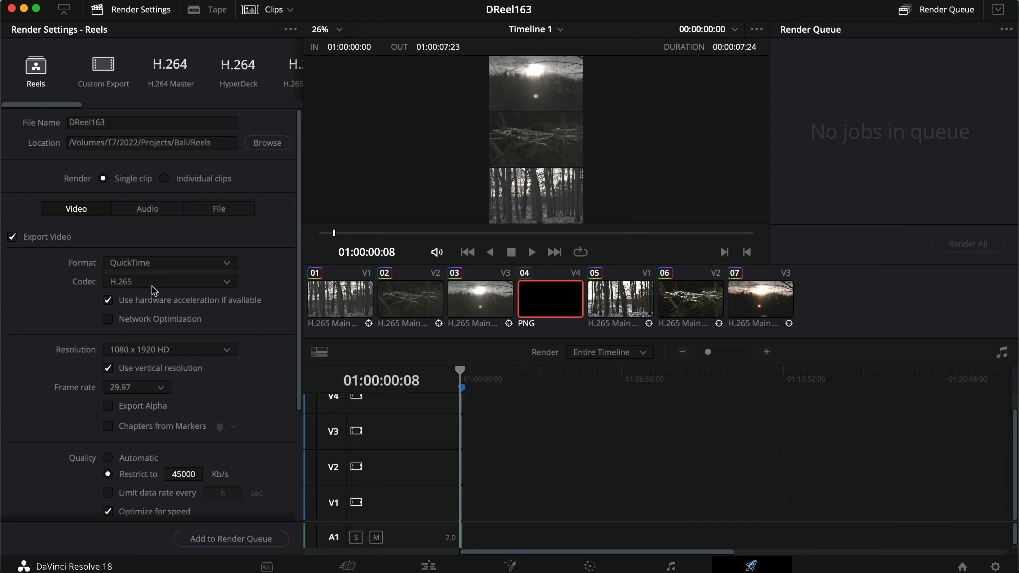
Review the codec, resolution, frame rate and quality options in the Reels render settings
left_click(176, 283)
scroll(77, 318, "down", 2)
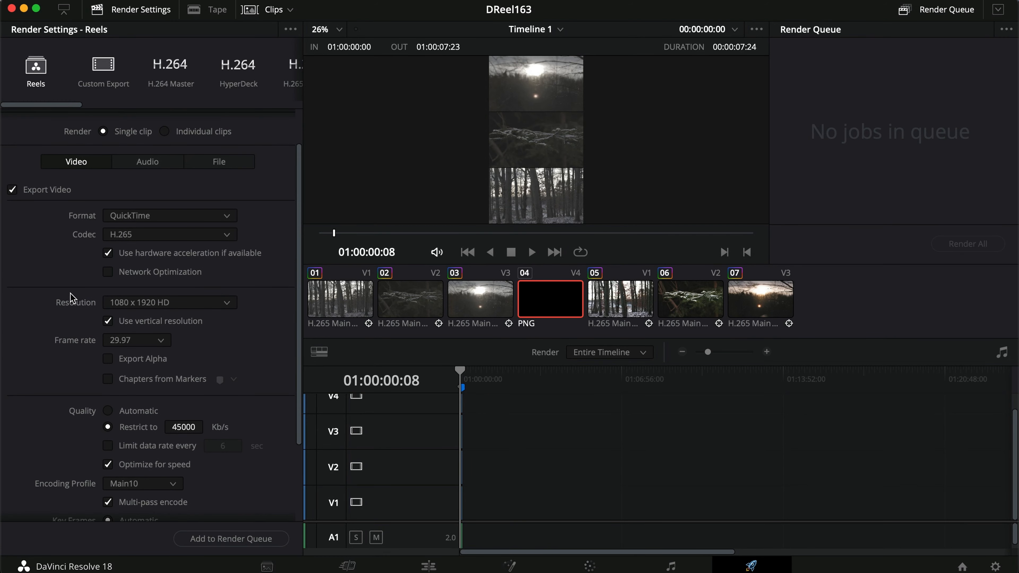
scroll(74, 298, "down", 1)
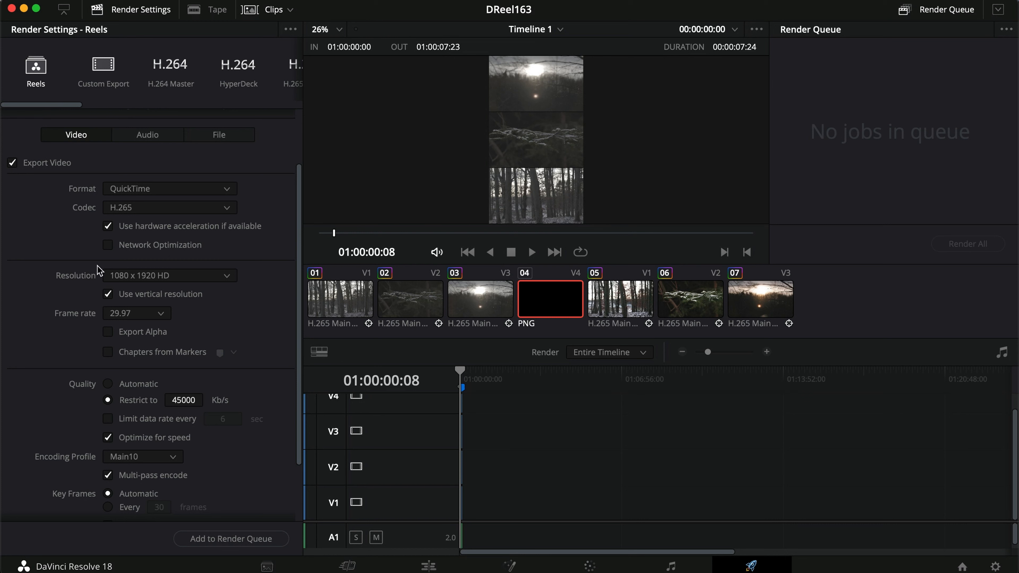
scroll(92, 270, "down", 1)
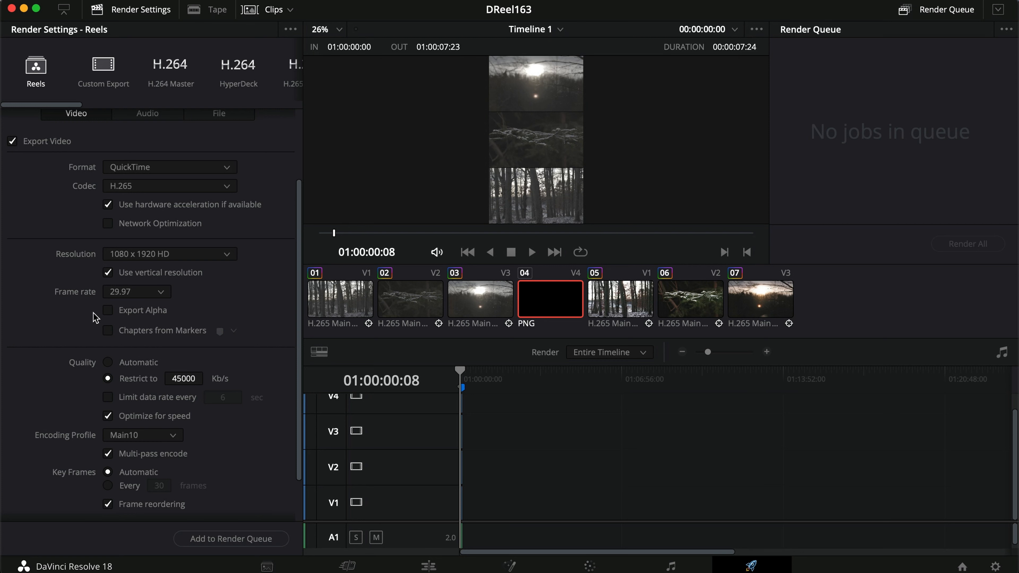
left_click(152, 296)
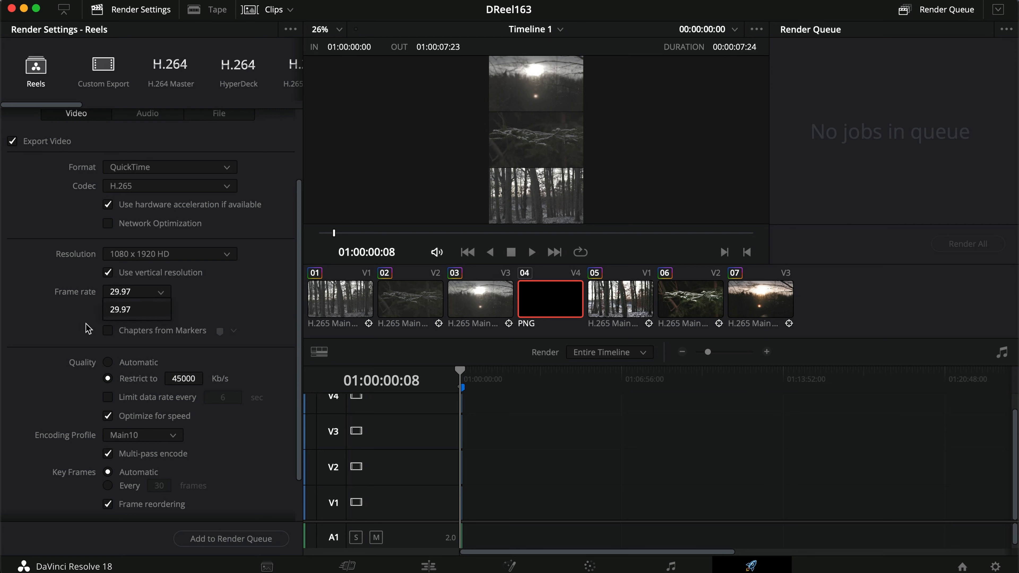
left_click(193, 288)
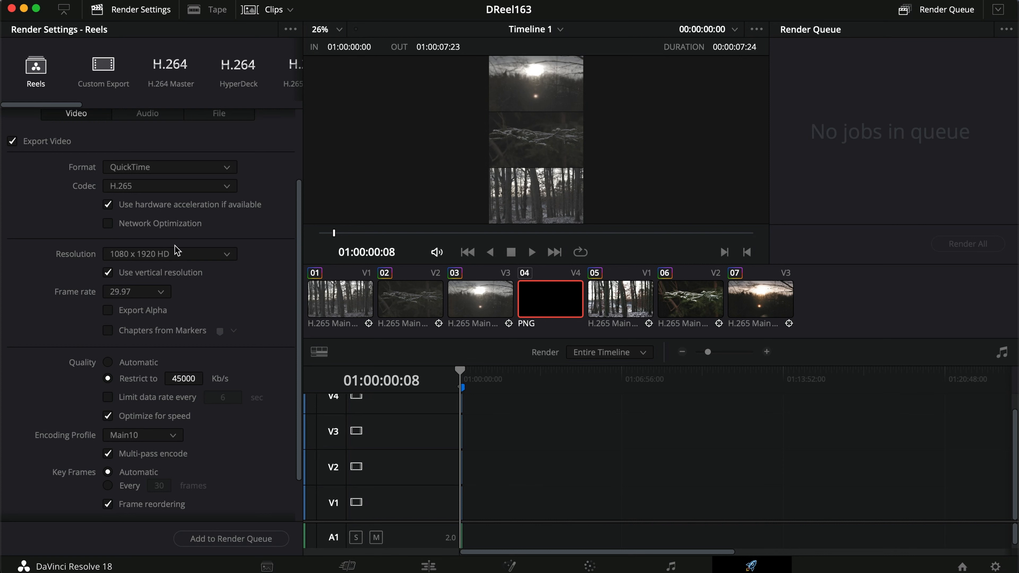
Check the remaining video encoding settings, add DReel163 to the render queue and render the job
scroll(78, 319, "down", 2)
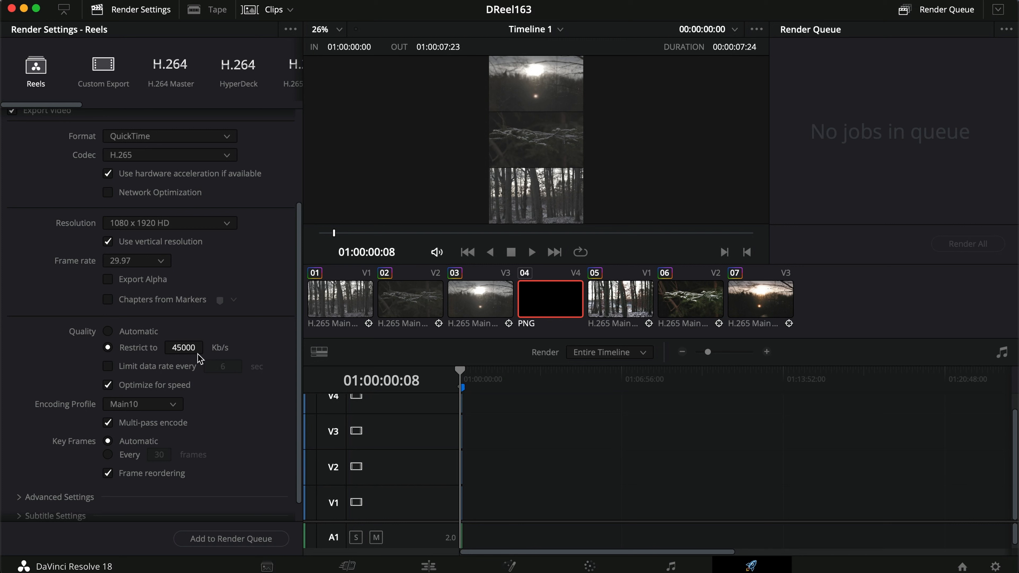
scroll(241, 354, "down", 1)
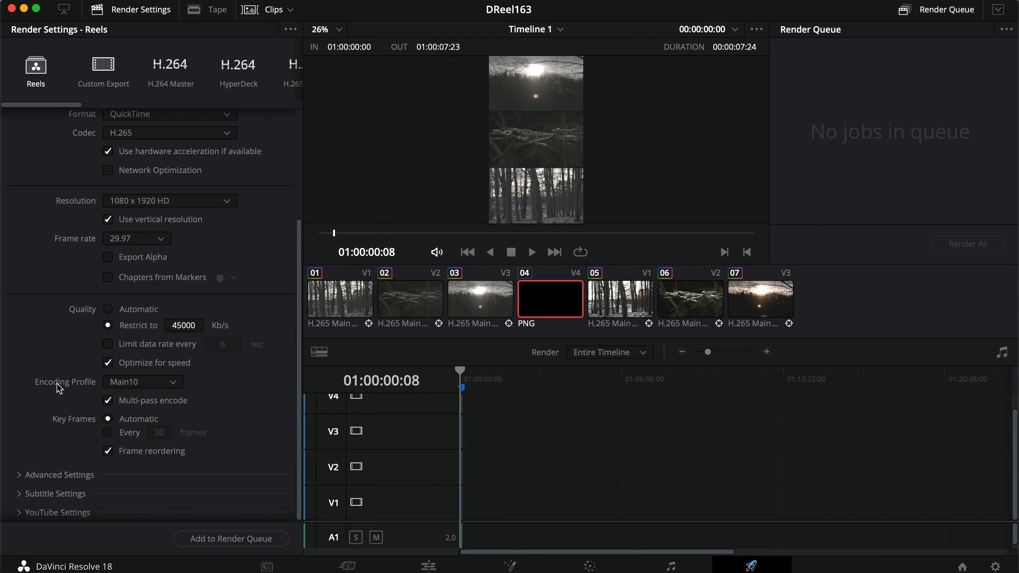
scroll(68, 440, "down", 1)
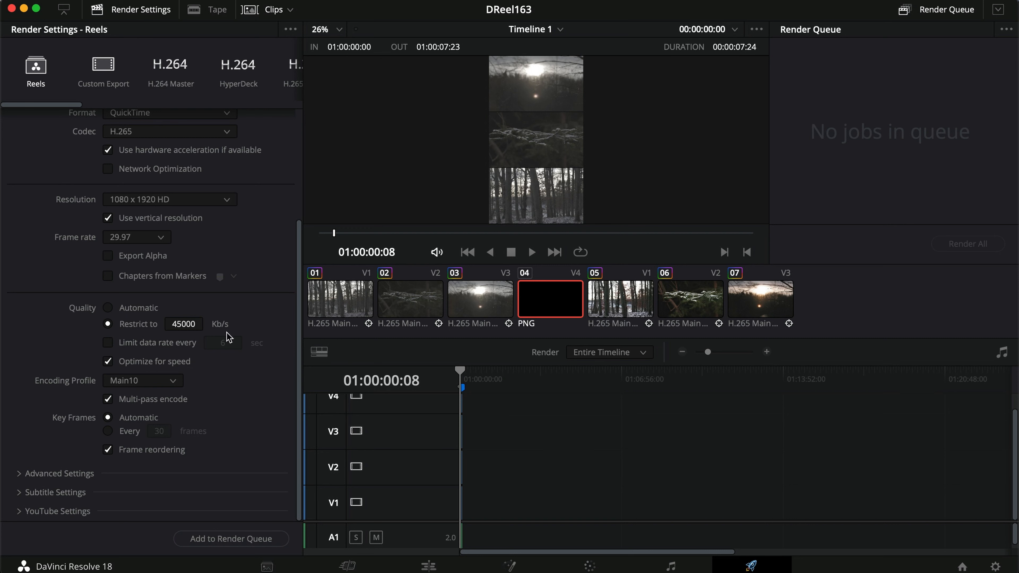
left_click(203, 540)
left_click(967, 244)
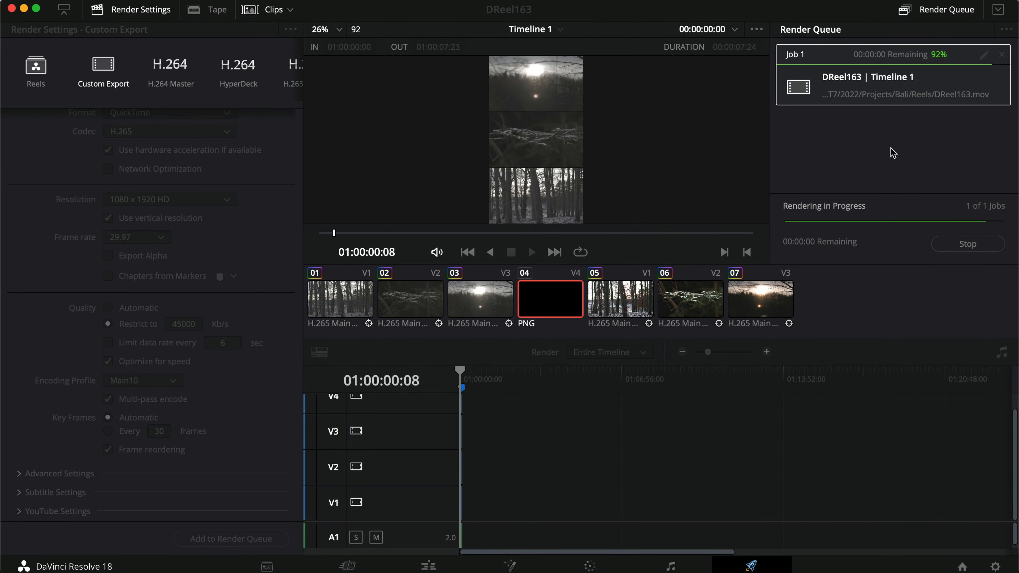
Reveal the rendered DReel163.mov in Finder and share it through AirDrop with the available recipient
right_click(893, 93)
left_click(927, 117)
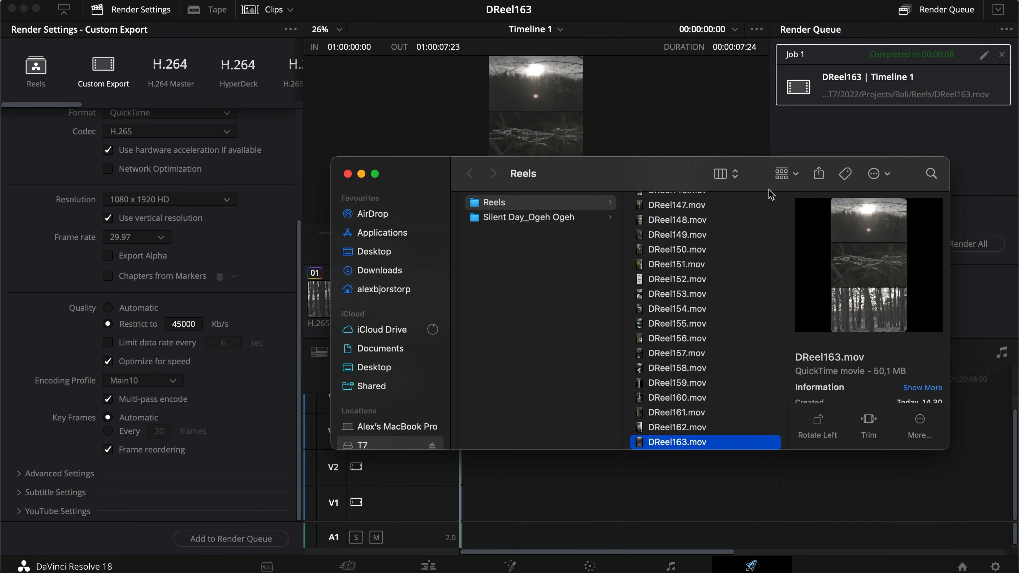
left_click(819, 174)
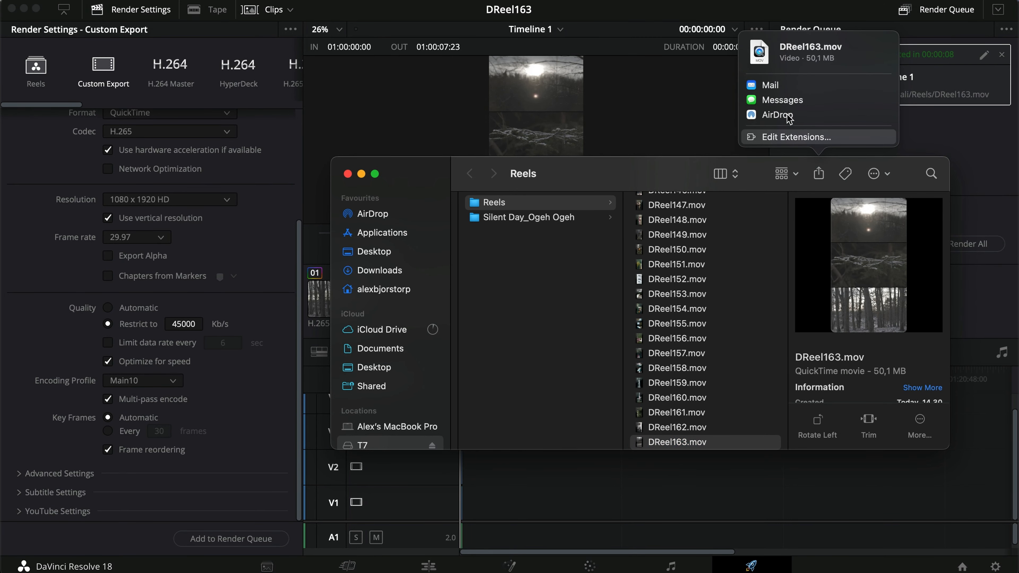
left_click(777, 115)
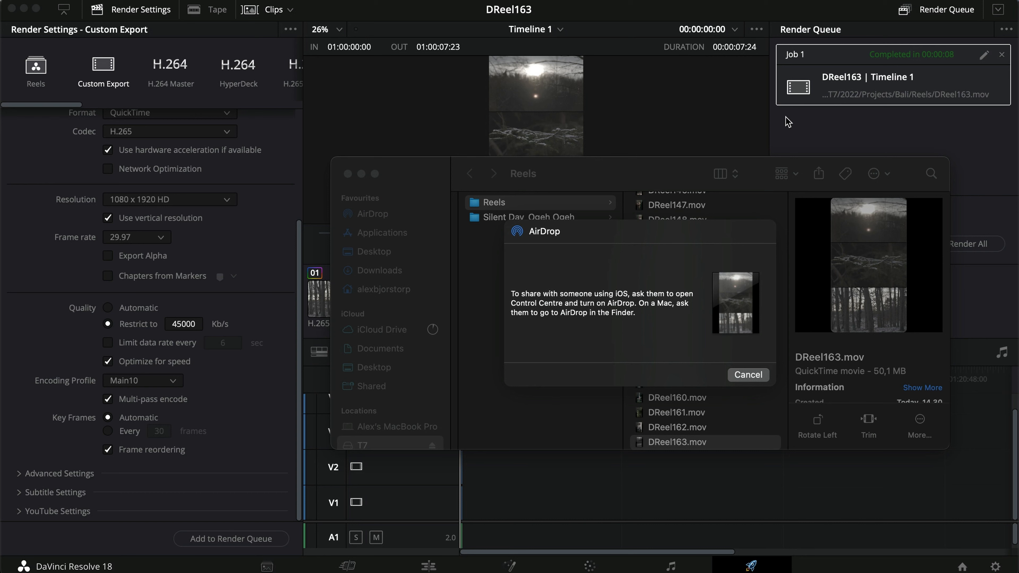
left_click(533, 267)
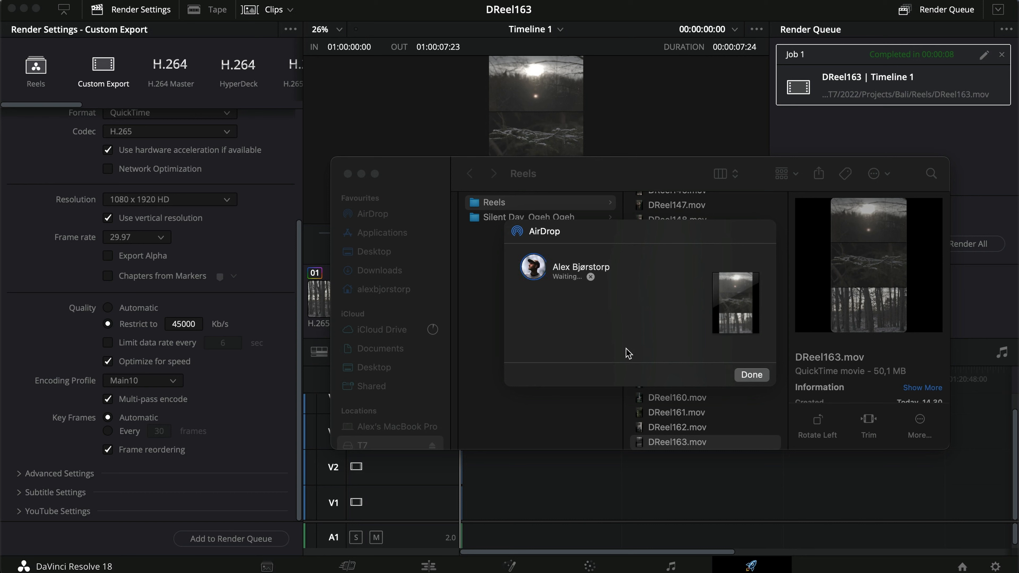